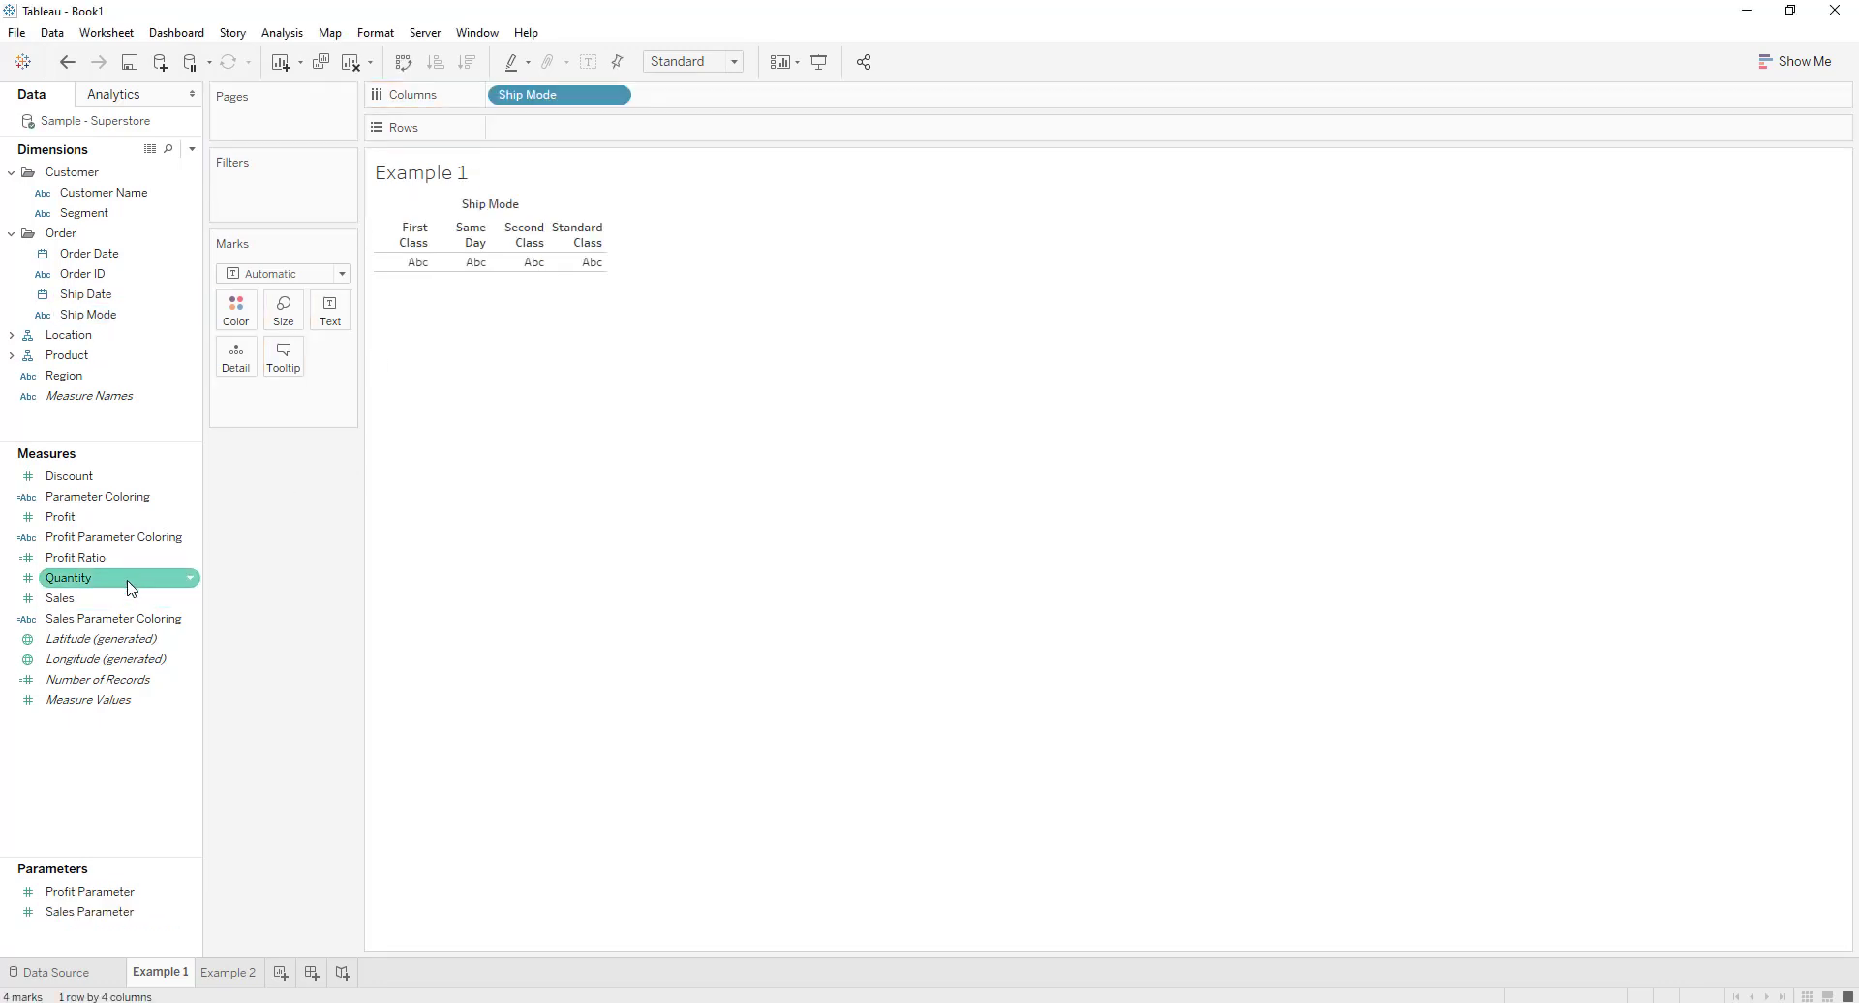
# Add Profit to the rows of the Ship Mode view and widen the resulting bar chart
pyautogui.moveTo(97, 517); pyautogui.dragTo(641, 145)
pyautogui.moveTo(694, 776)
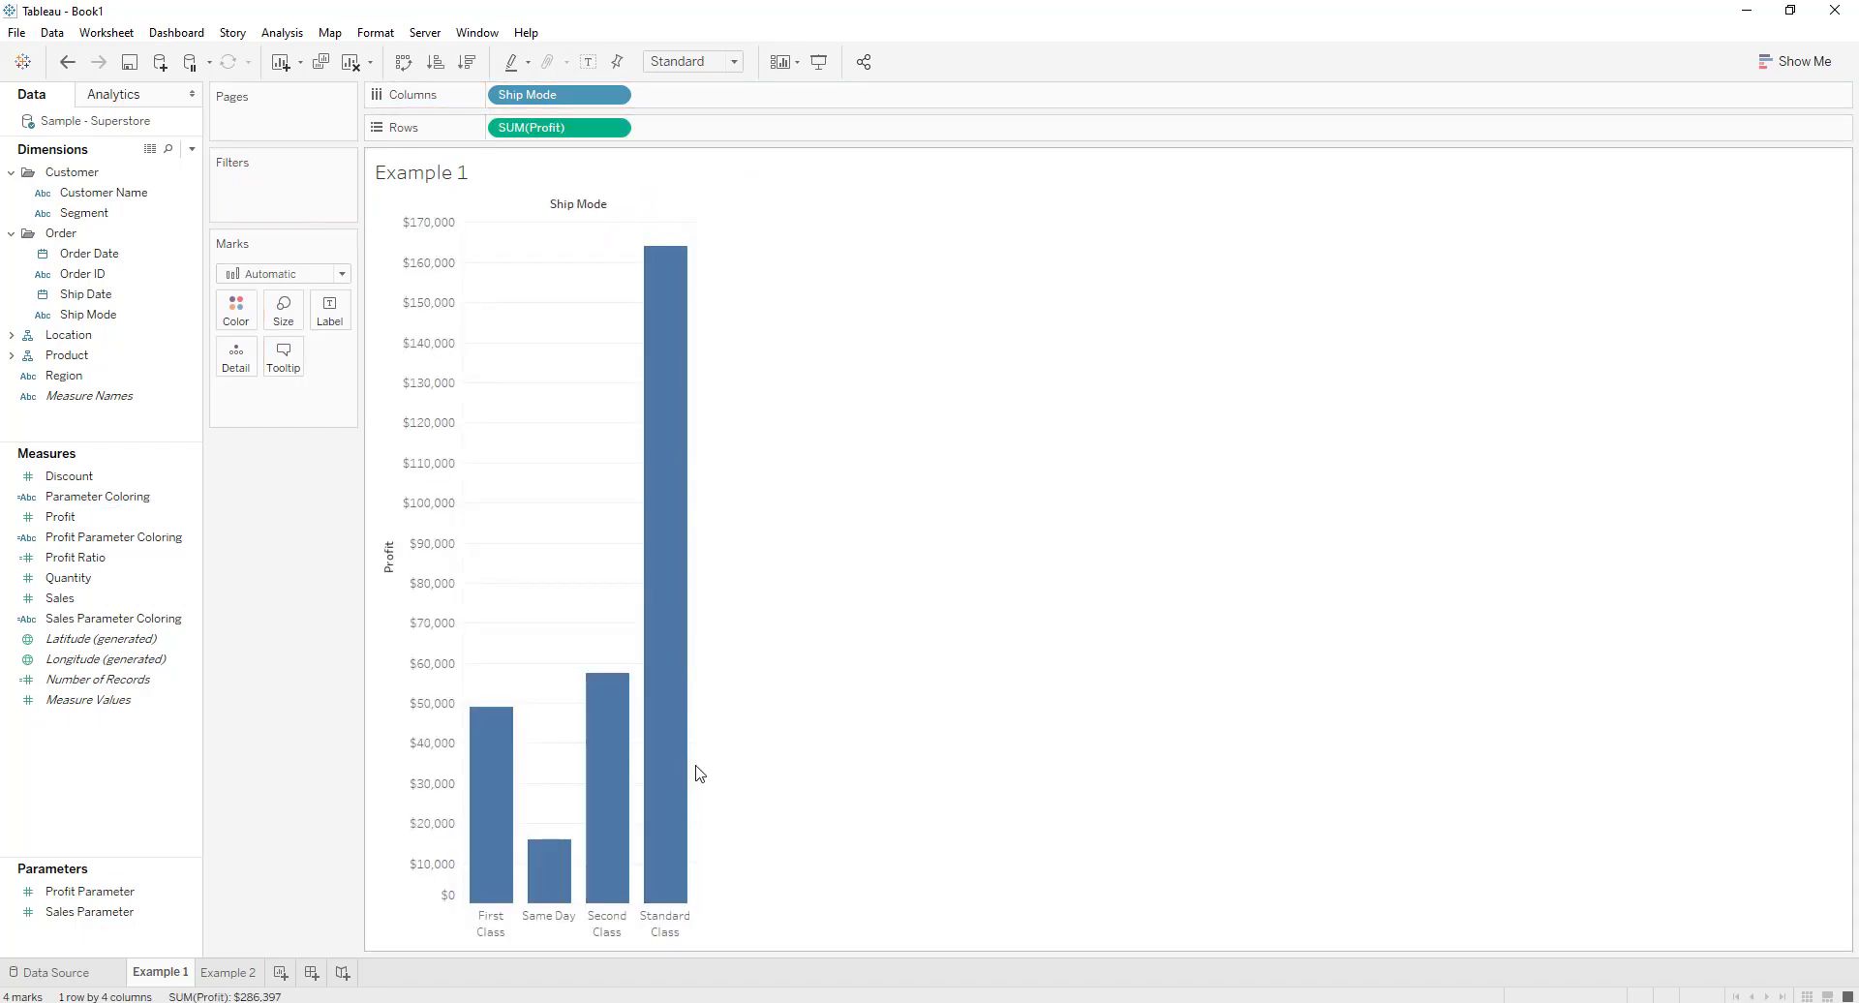
pyautogui.moveTo(689, 767); pyautogui.dragTo(1037, 737)
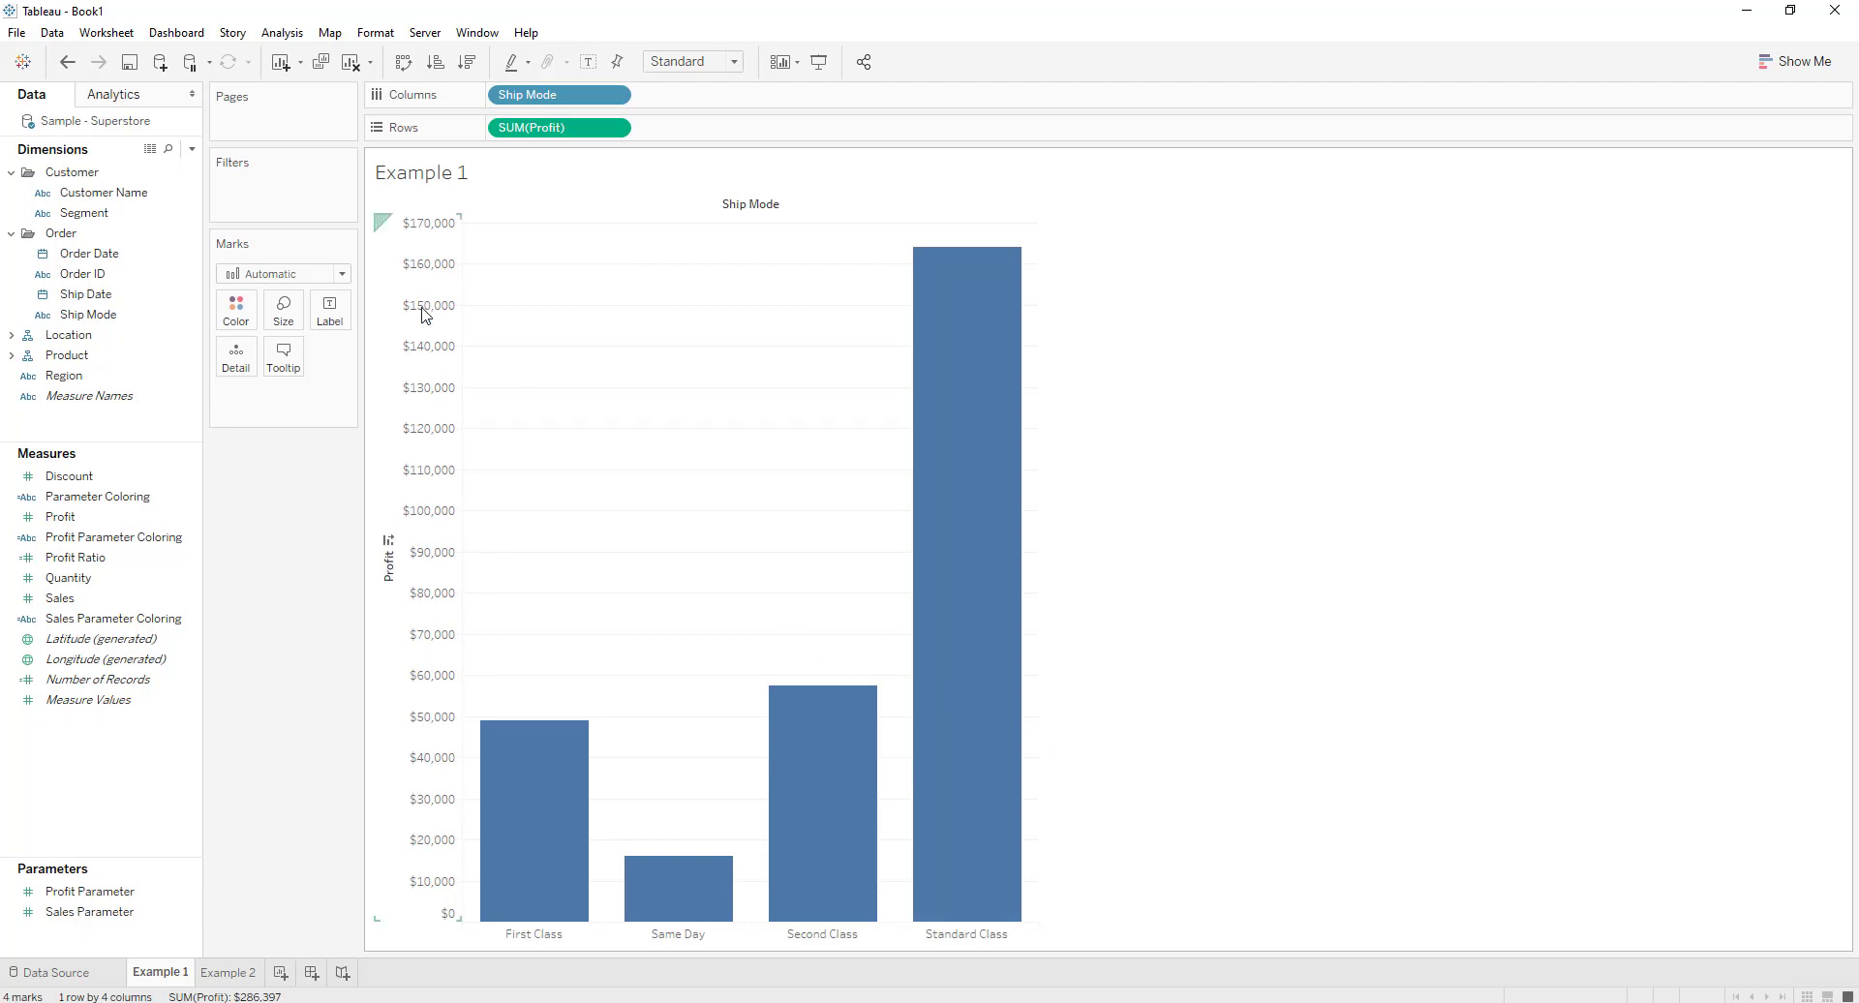
# Create a string parameter named "Ship Mode Selection" with a blank current value and show its control on the sheet
pyautogui.click(191, 148)
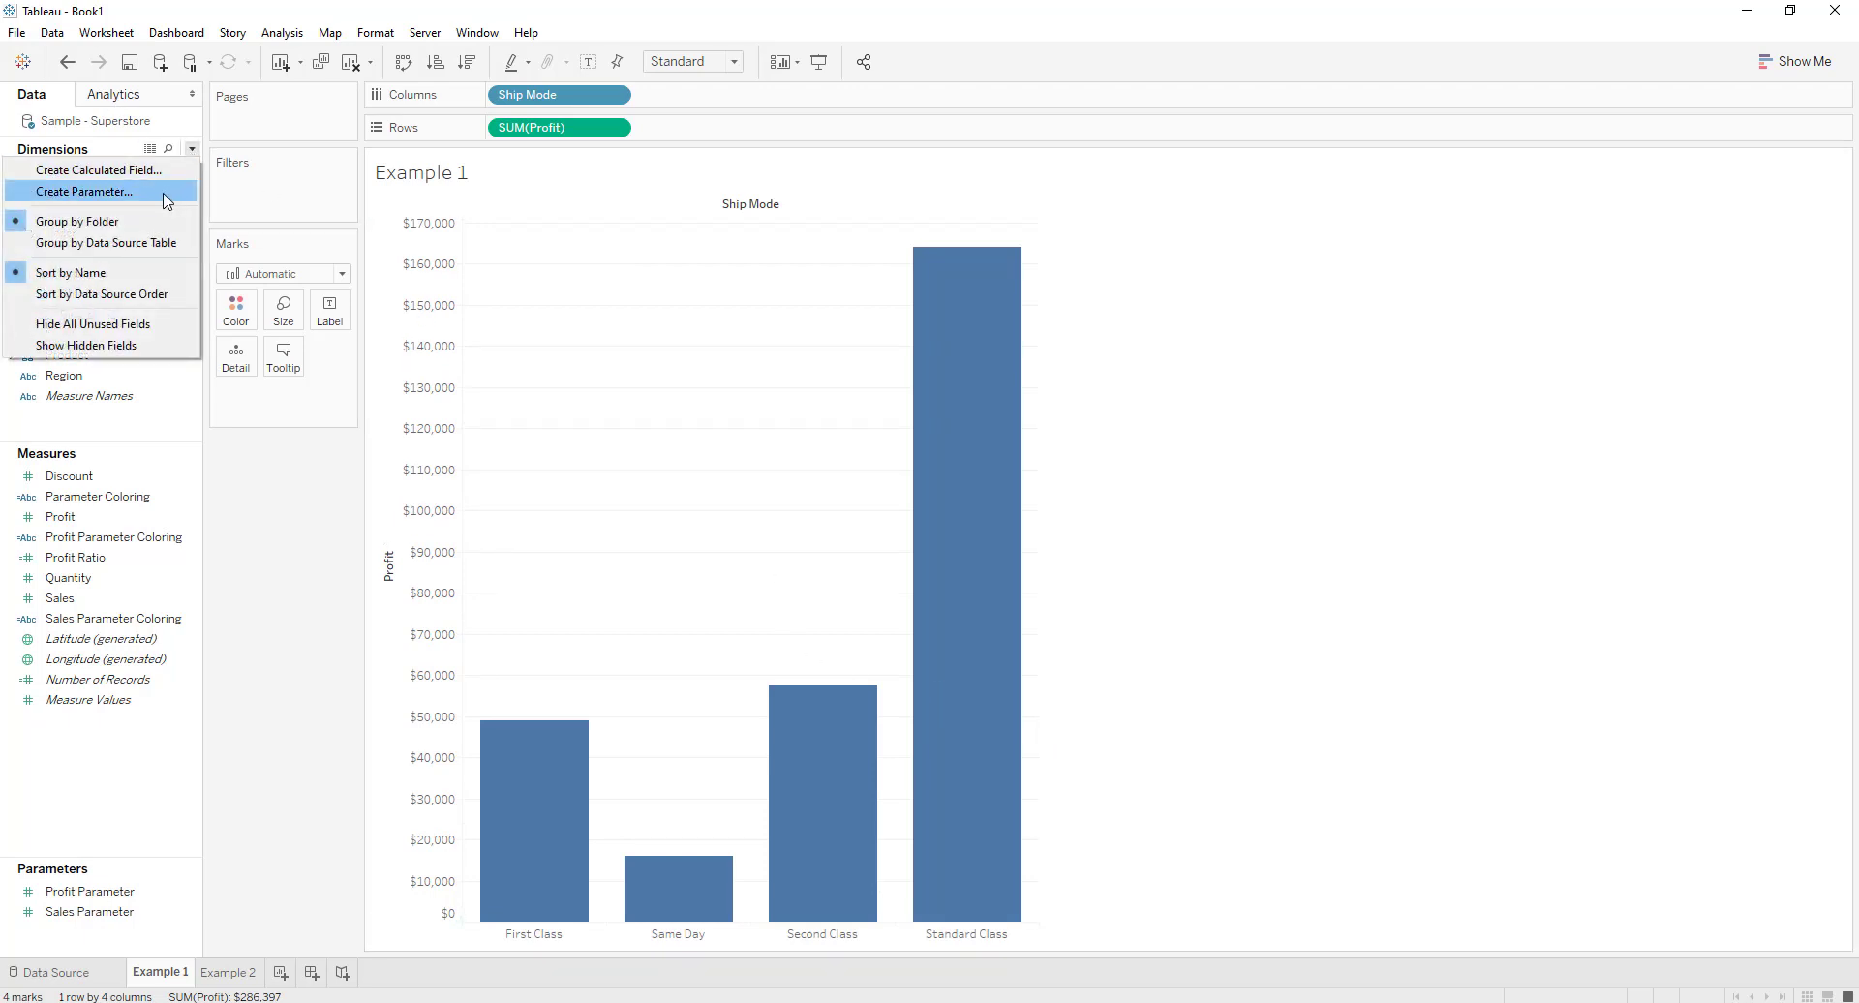
pyautogui.click(166, 192)
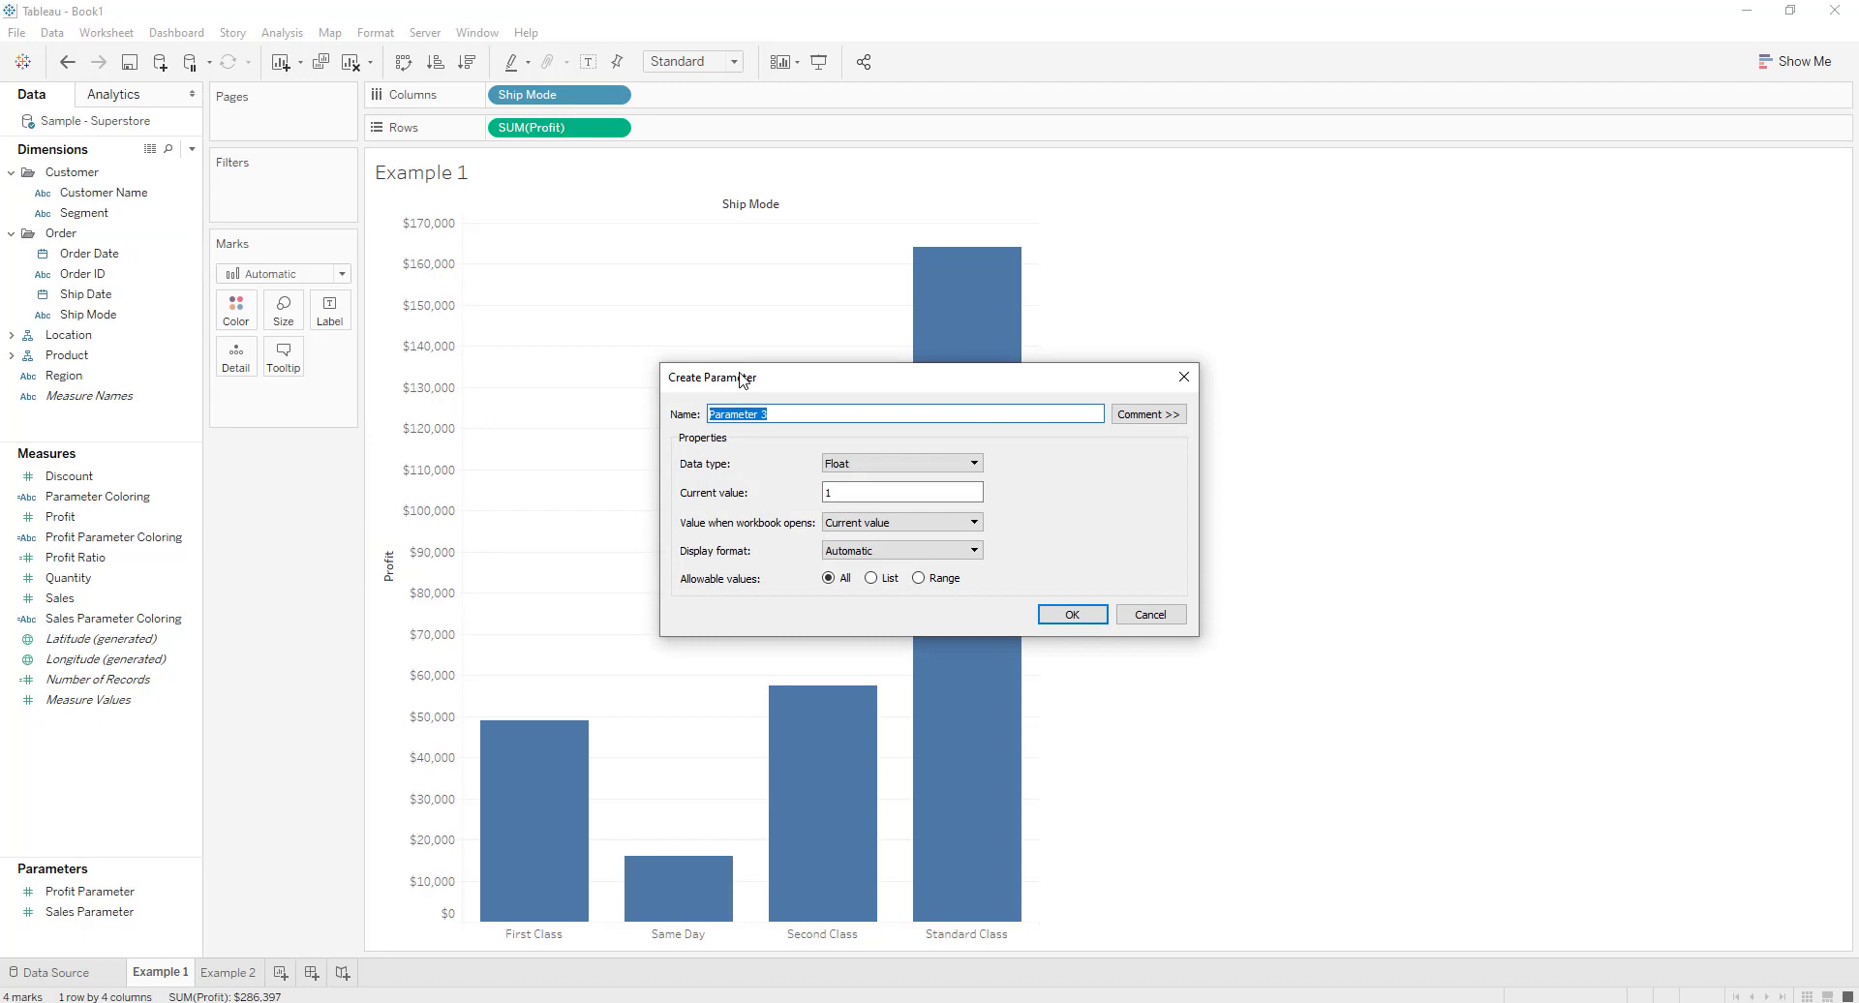
pyautogui.write('Ship Mode Selection')
pyautogui.click(876, 469)
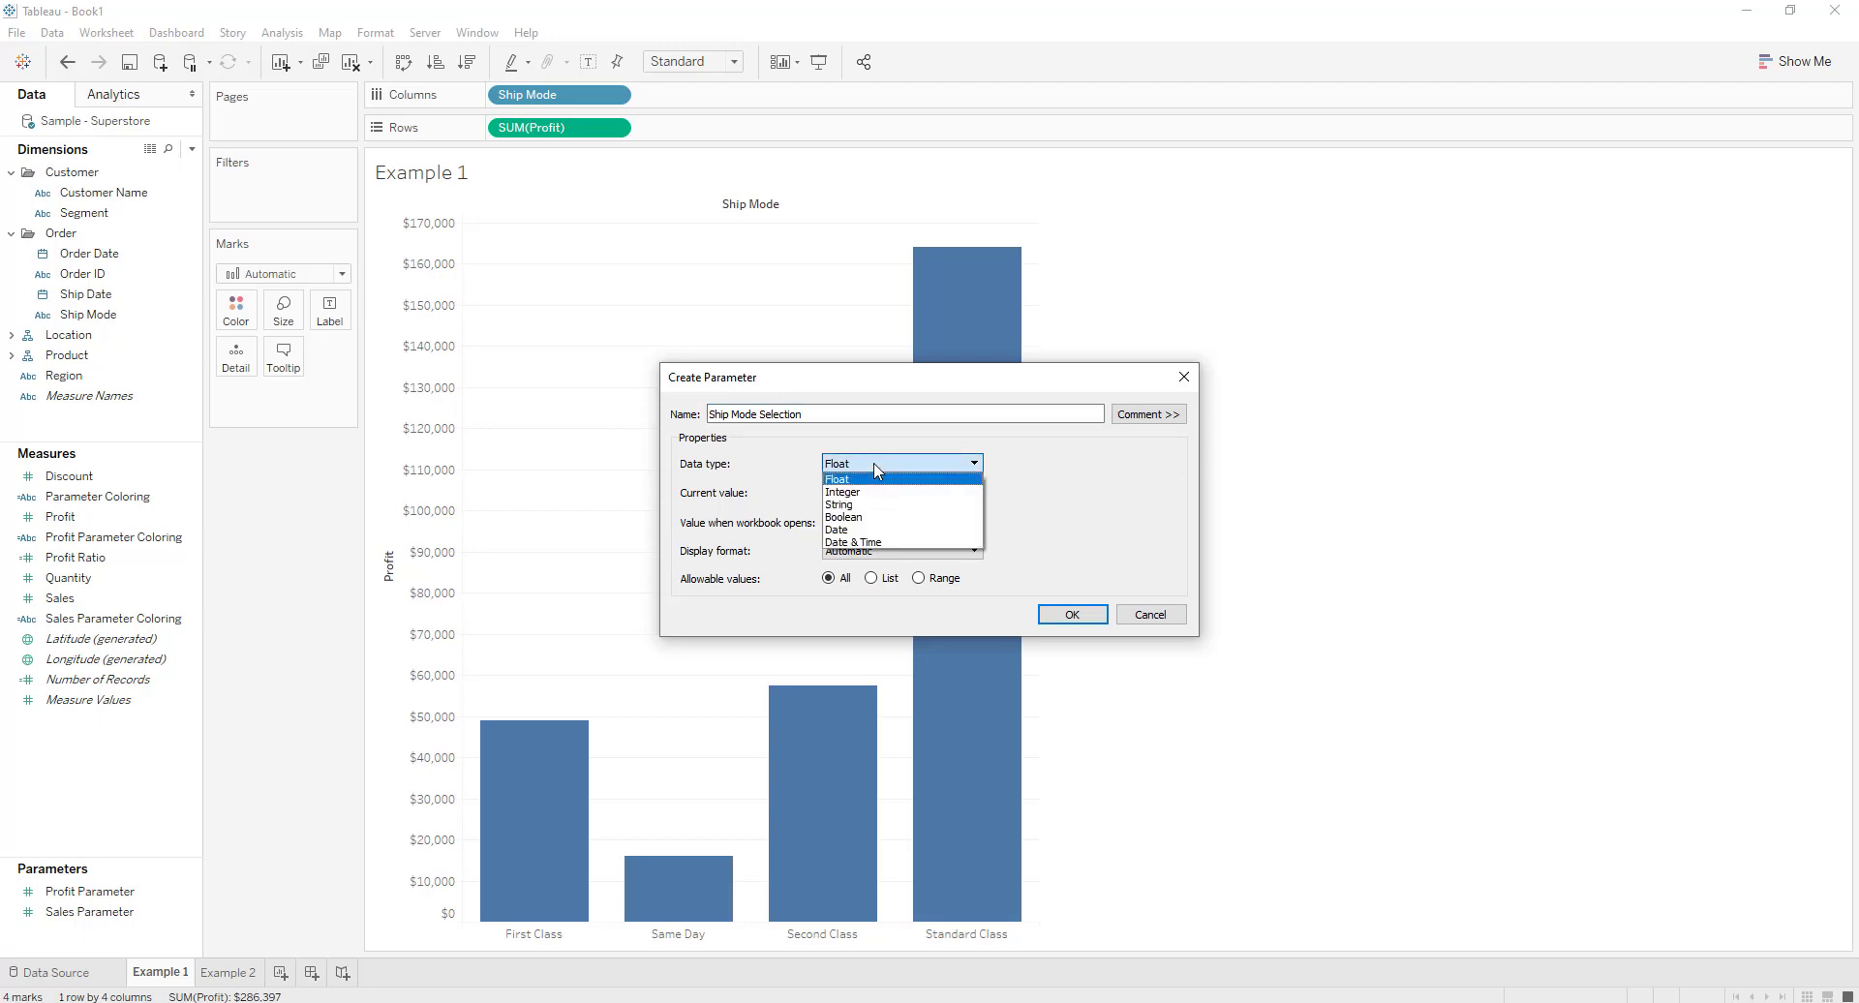
pyautogui.click(867, 506)
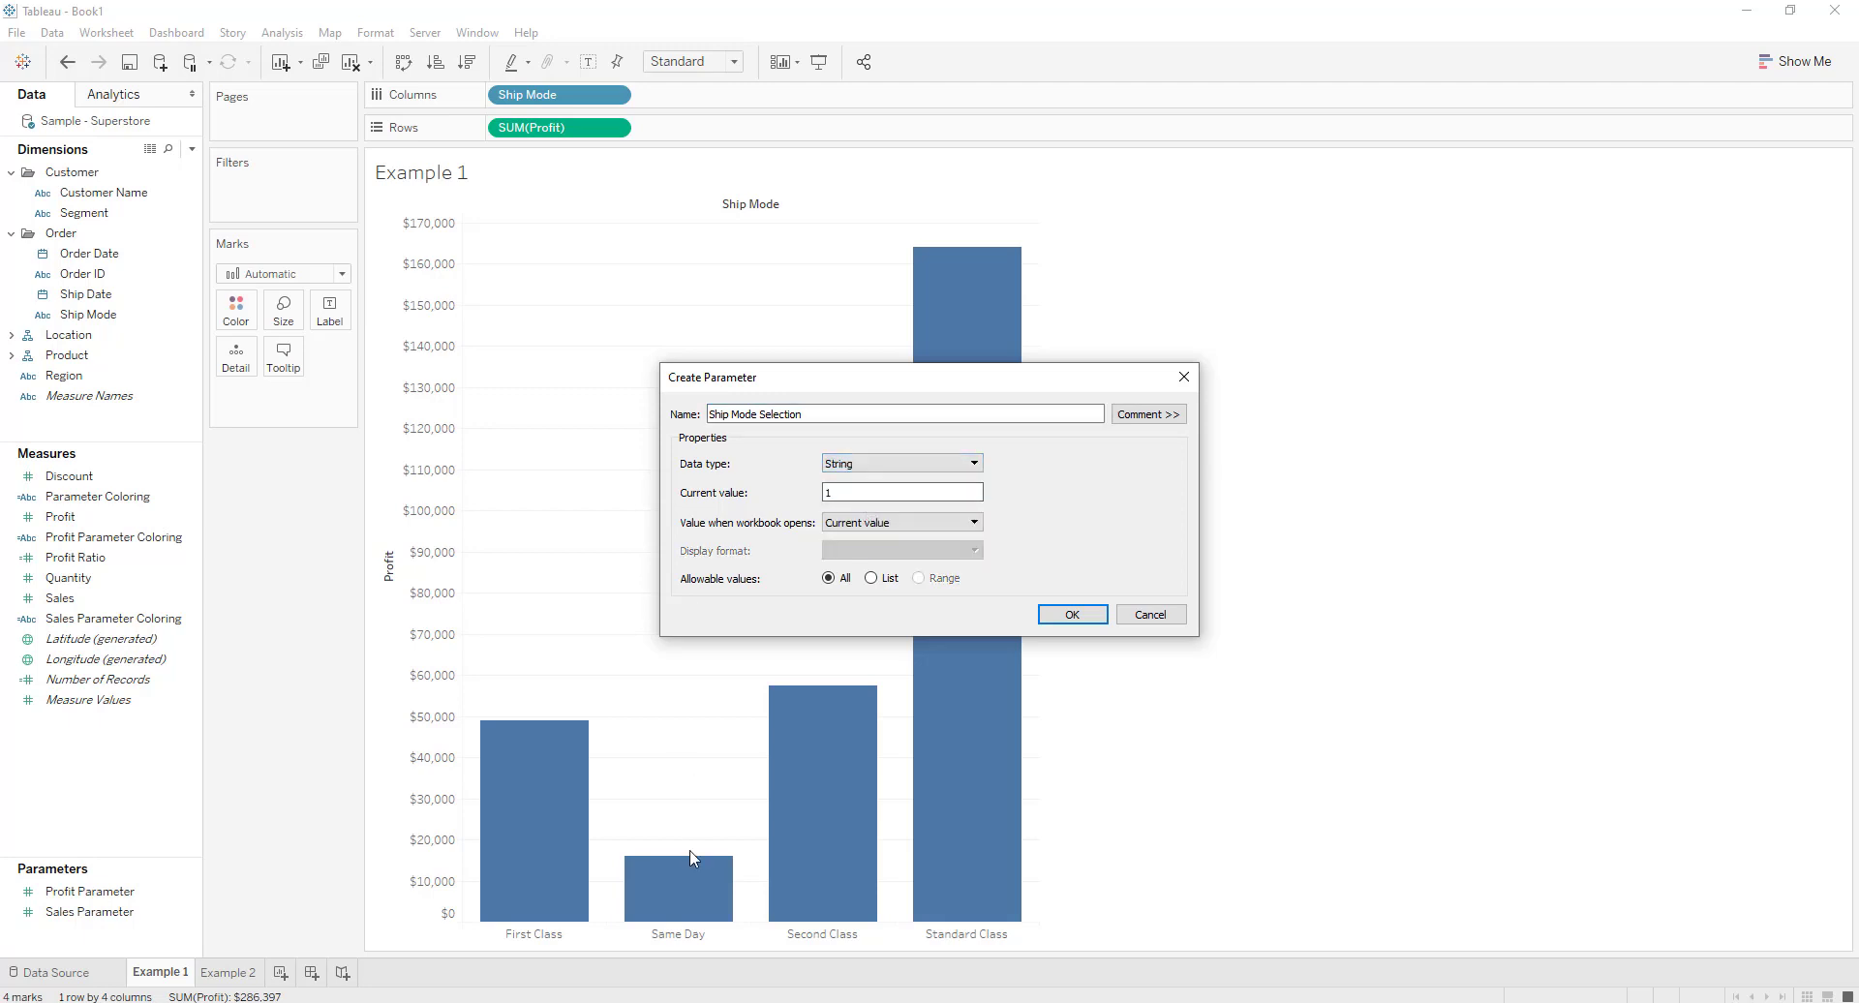
pyautogui.moveTo(855, 487); pyautogui.dragTo(796, 498)
pyautogui.click(1072, 614)
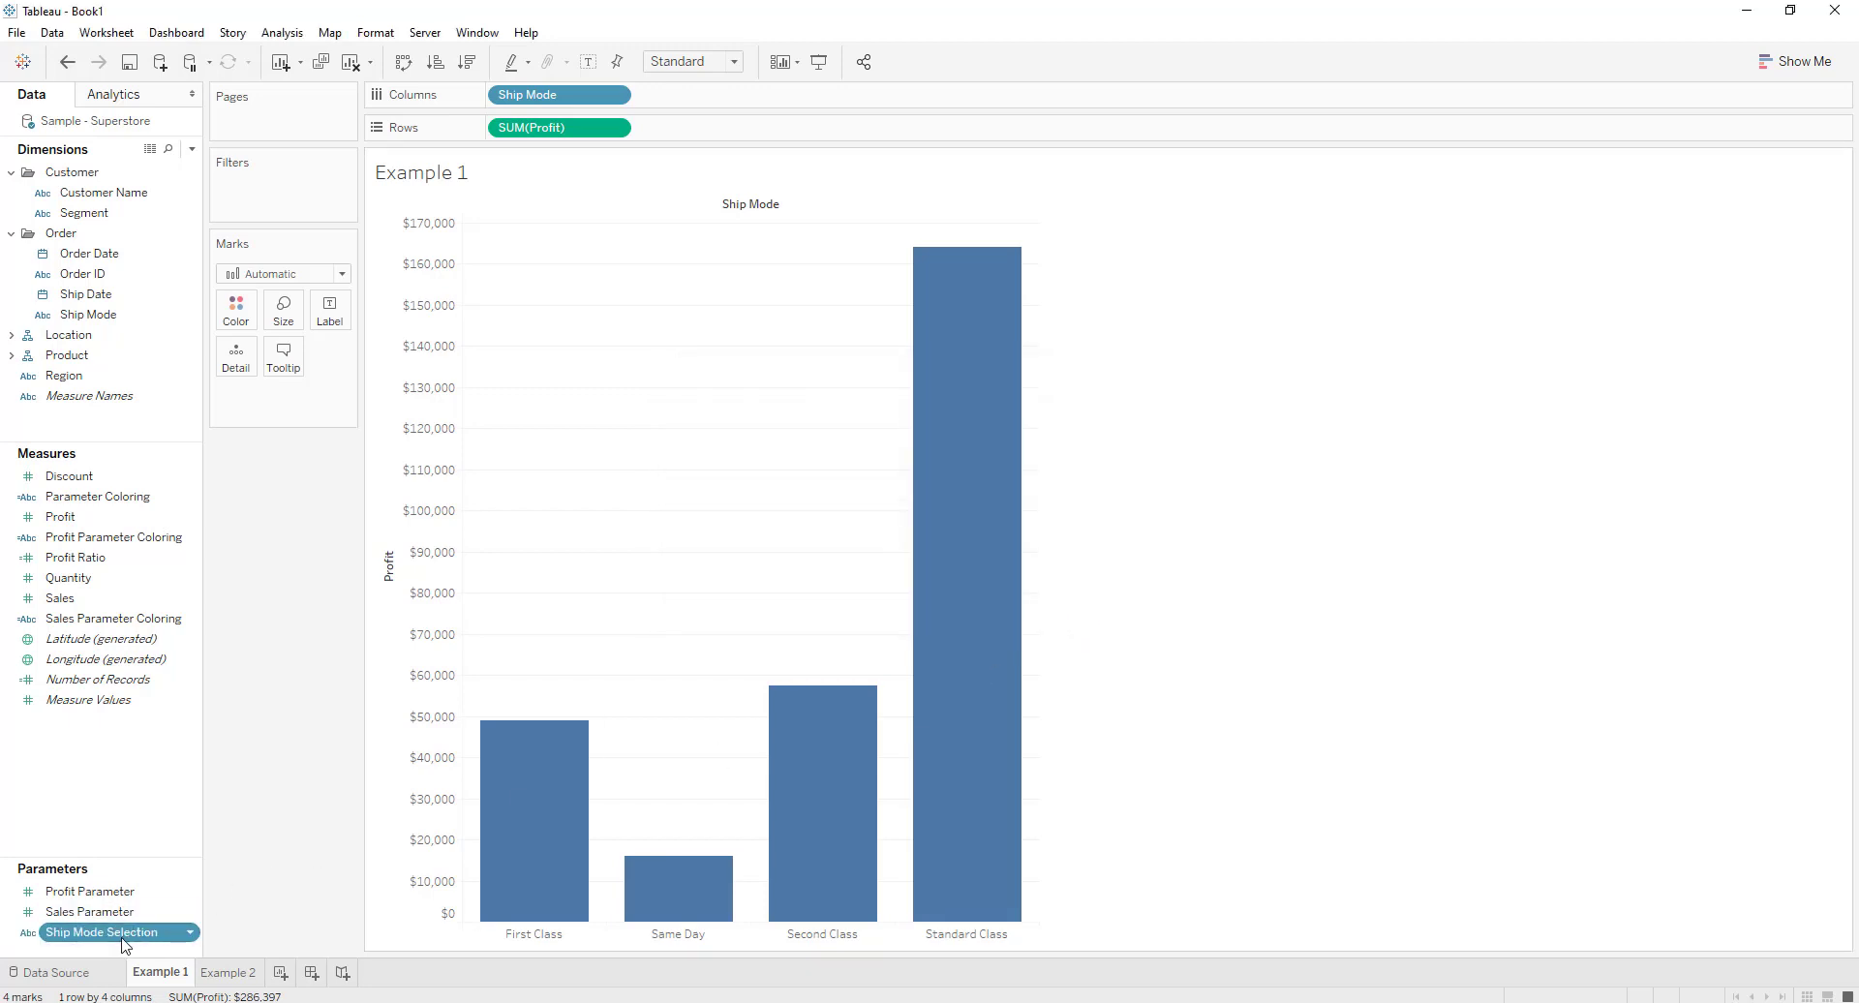
pyautogui.rightClick(121, 936)
pyautogui.click(223, 616)
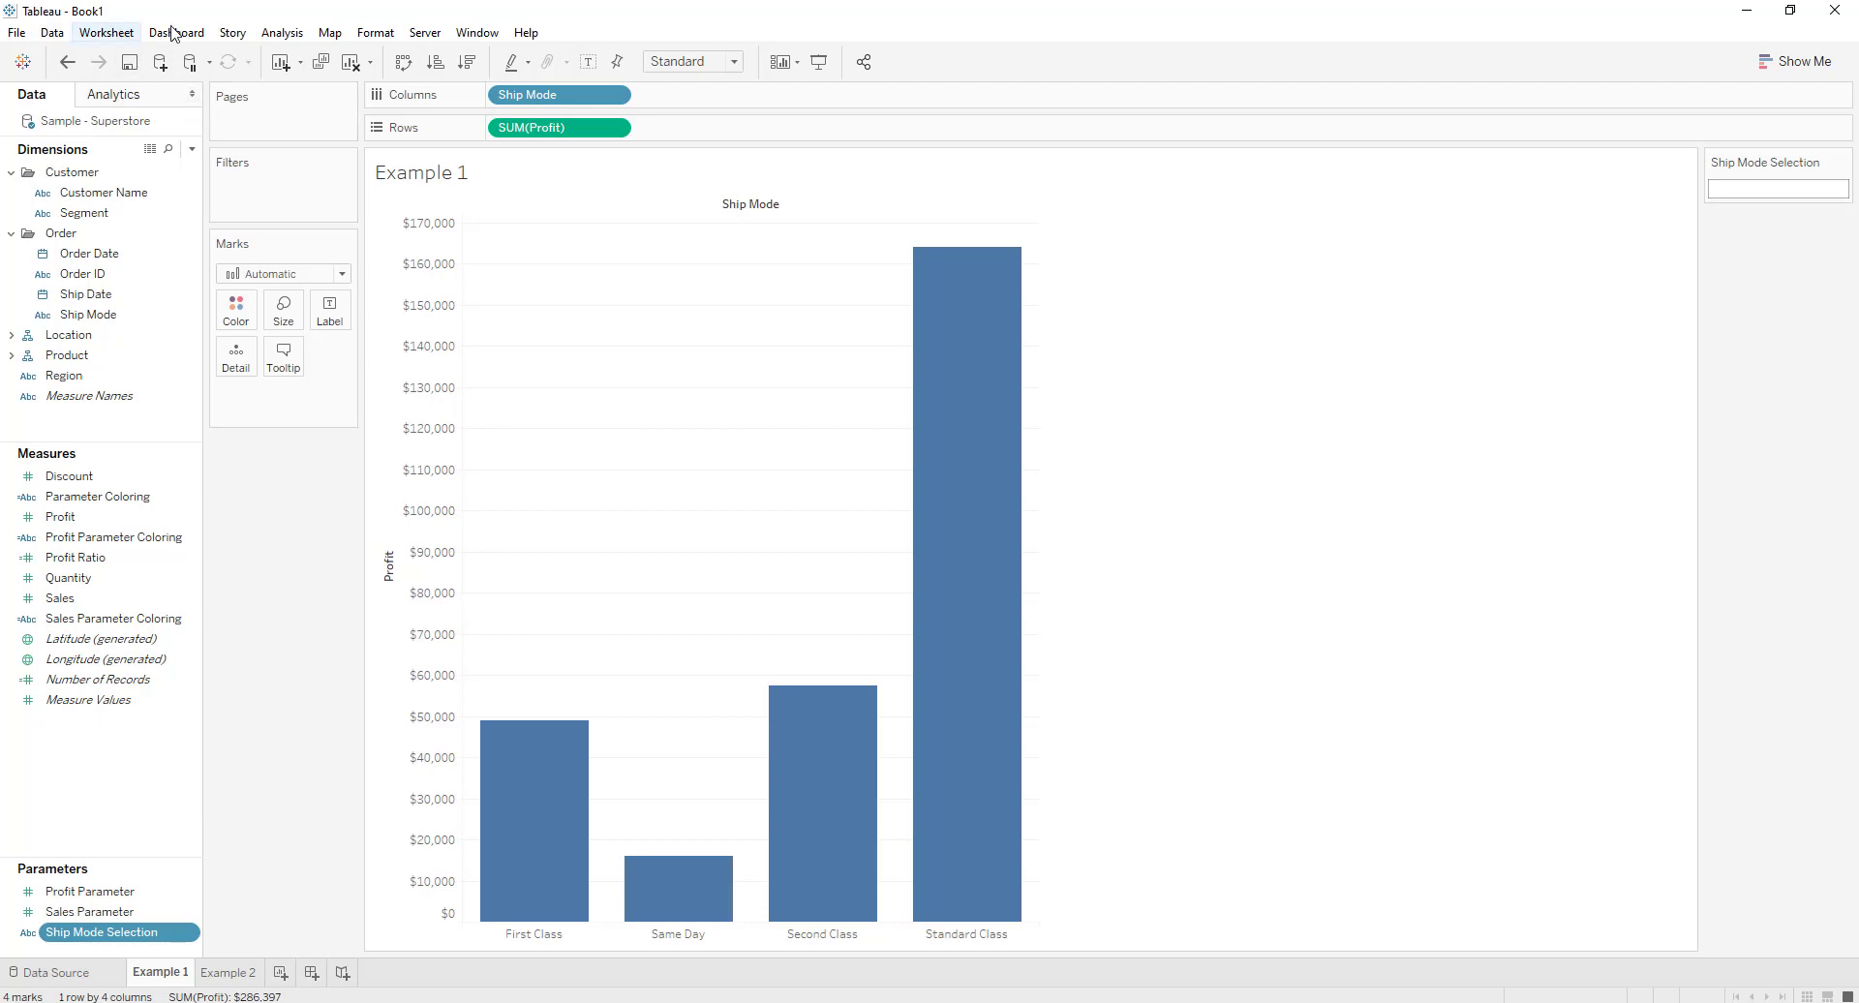
# Start a Change Parameter worksheet action named "Ship Mode Parameter Action" with Example 1 as its source sheet
pyautogui.click(120, 33)
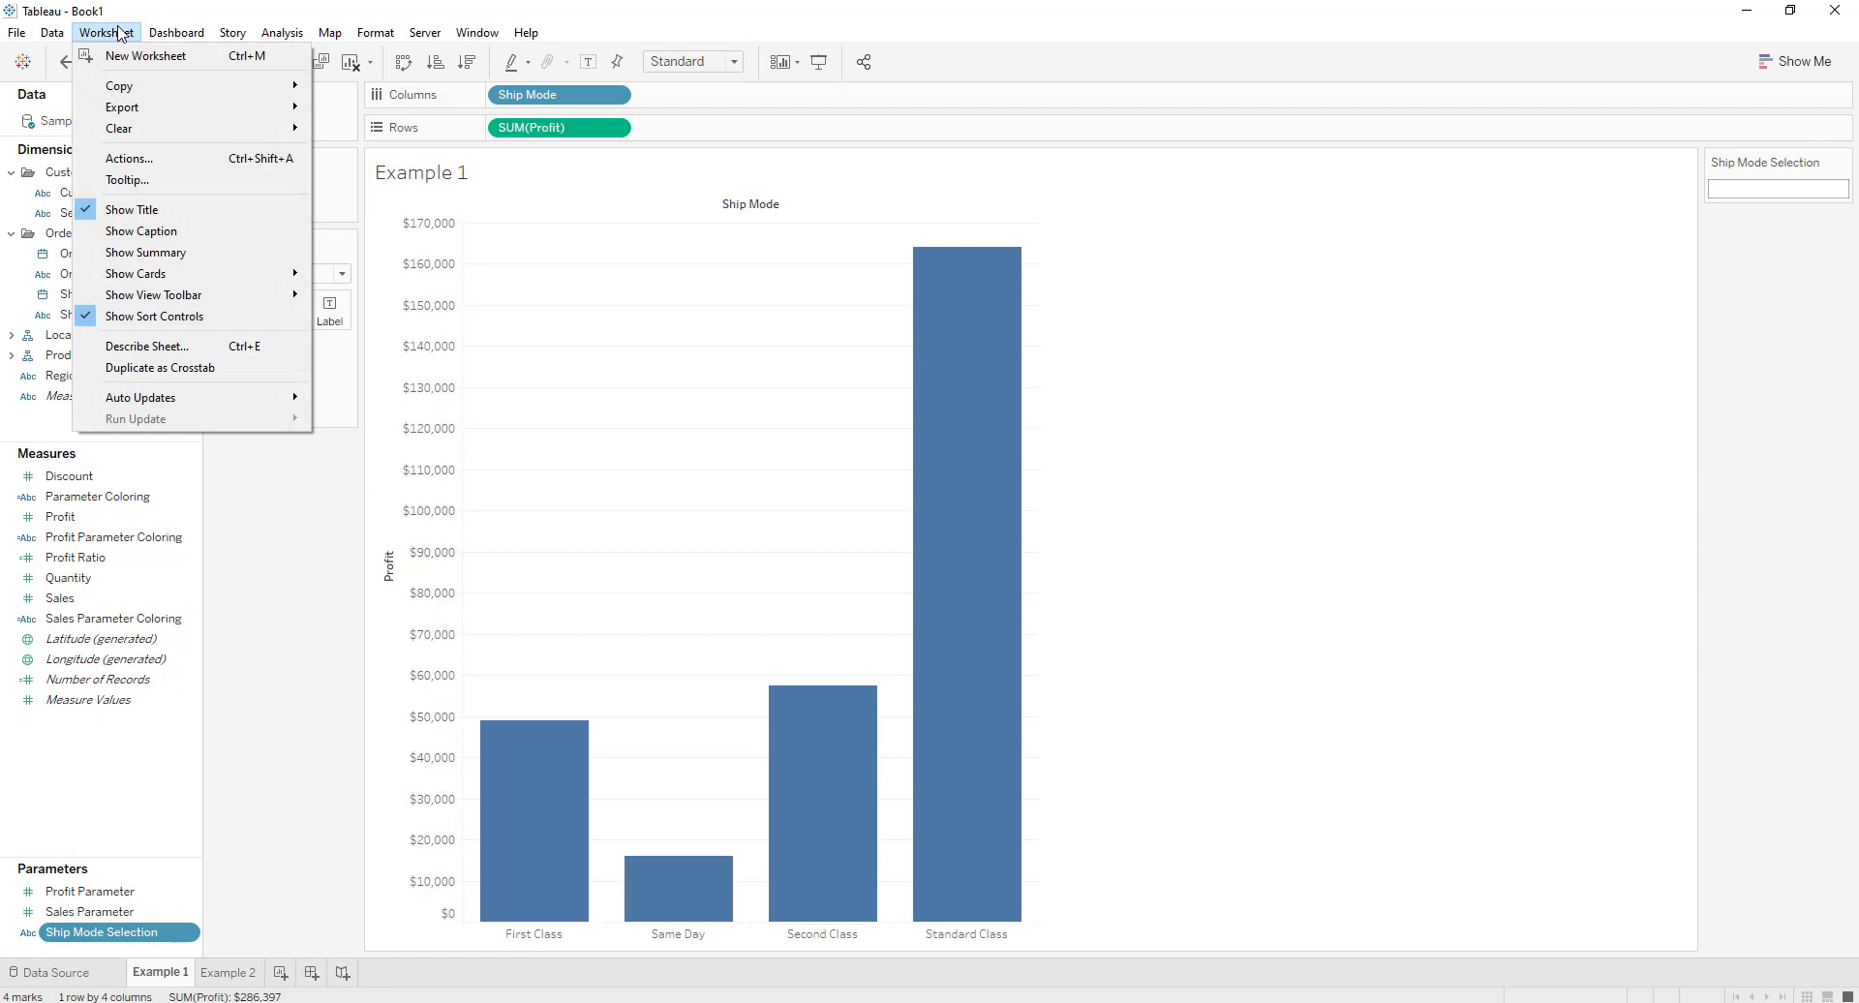
pyautogui.click(162, 160)
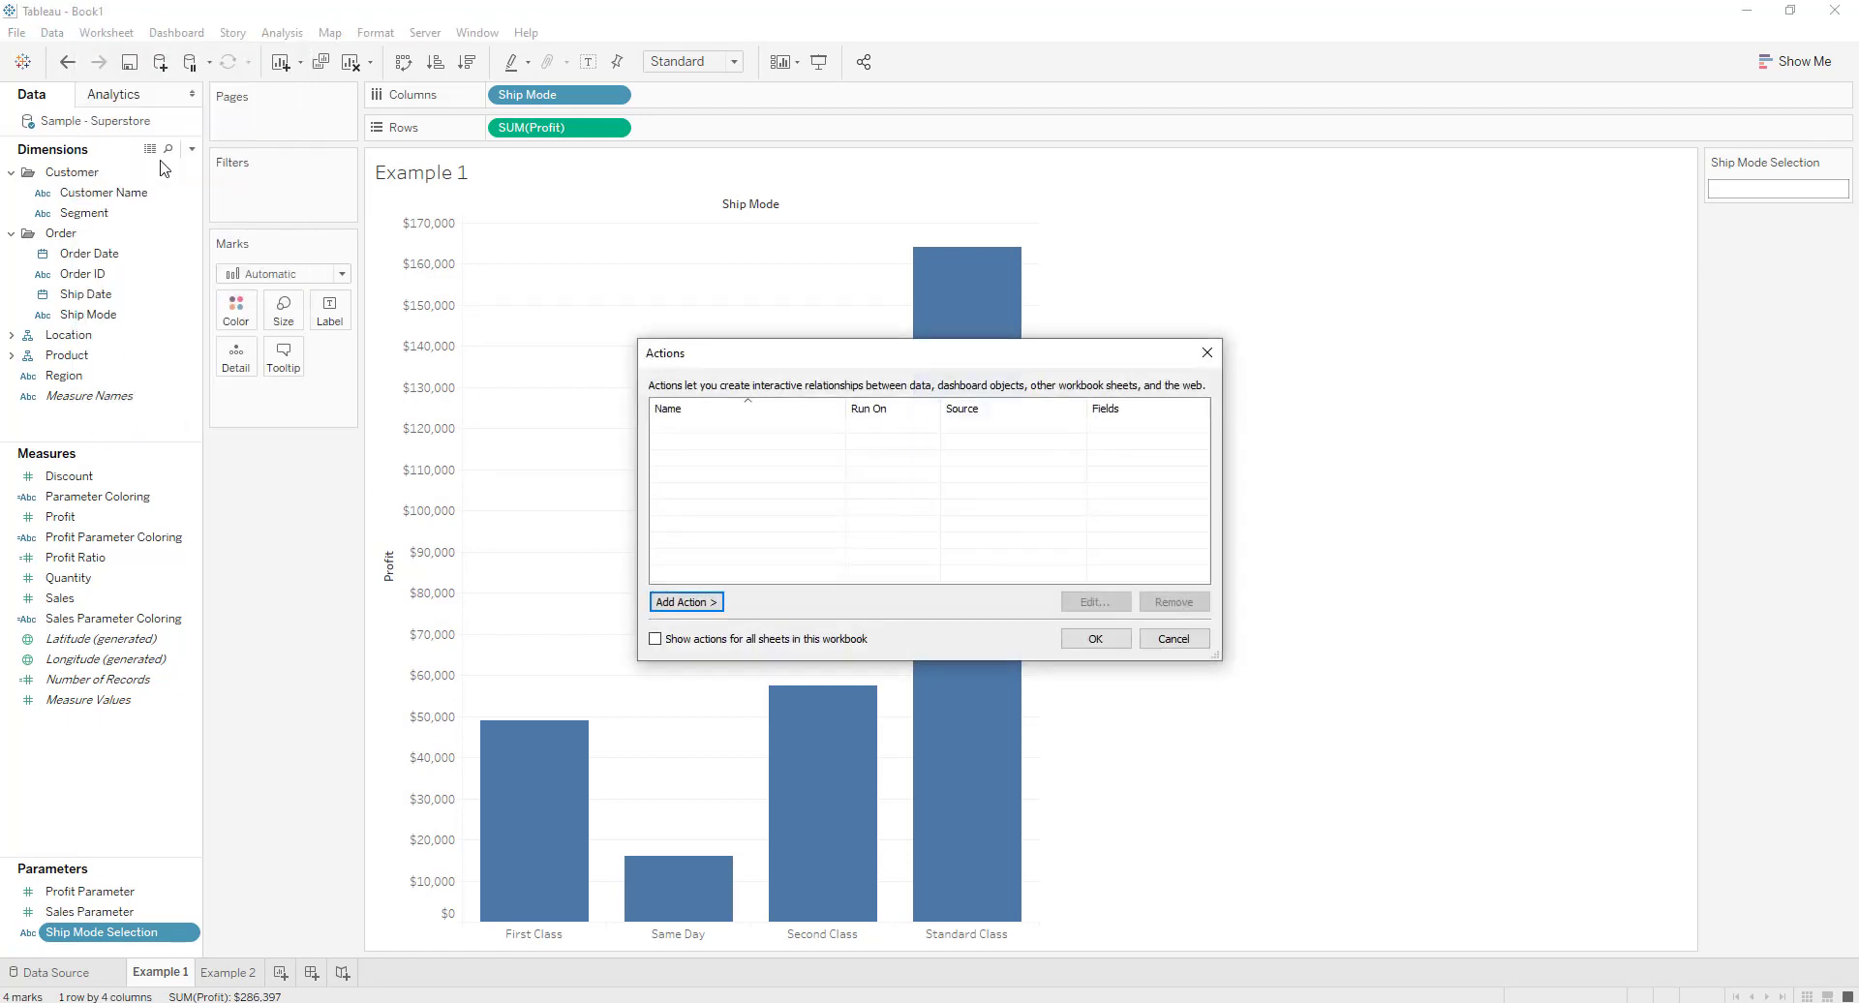
pyautogui.click(698, 605)
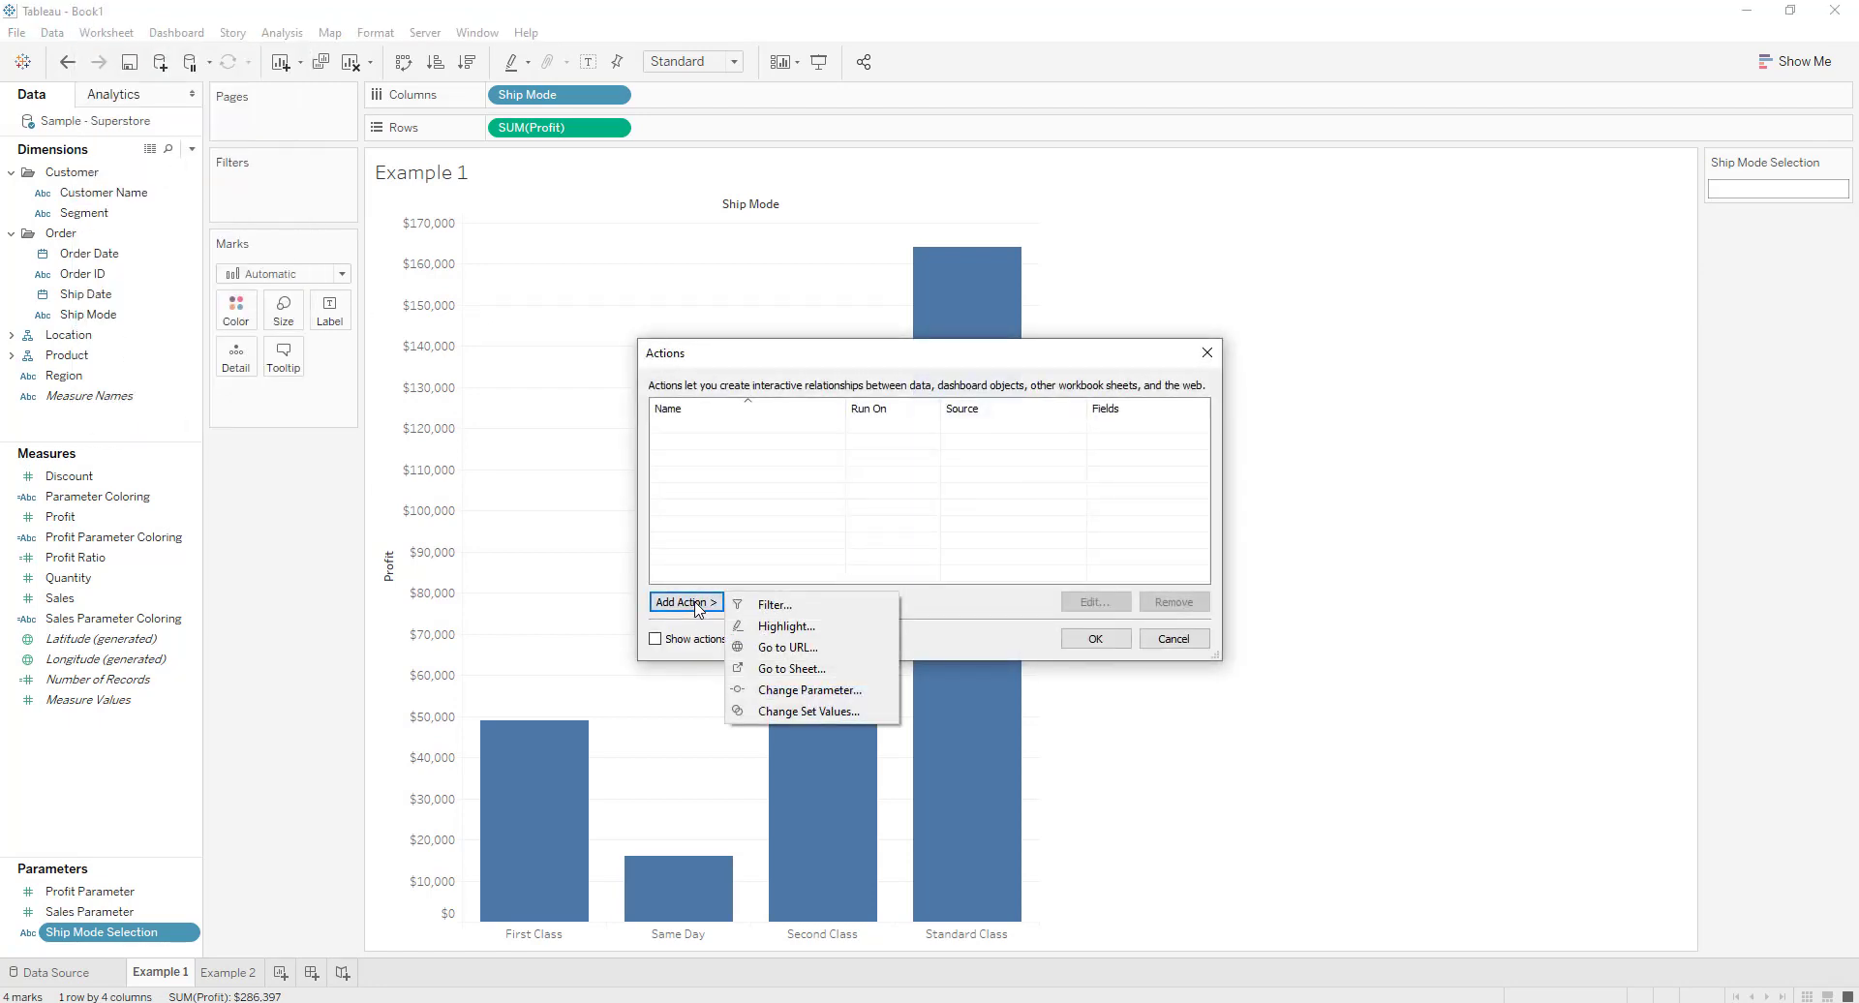
pyautogui.click(812, 691)
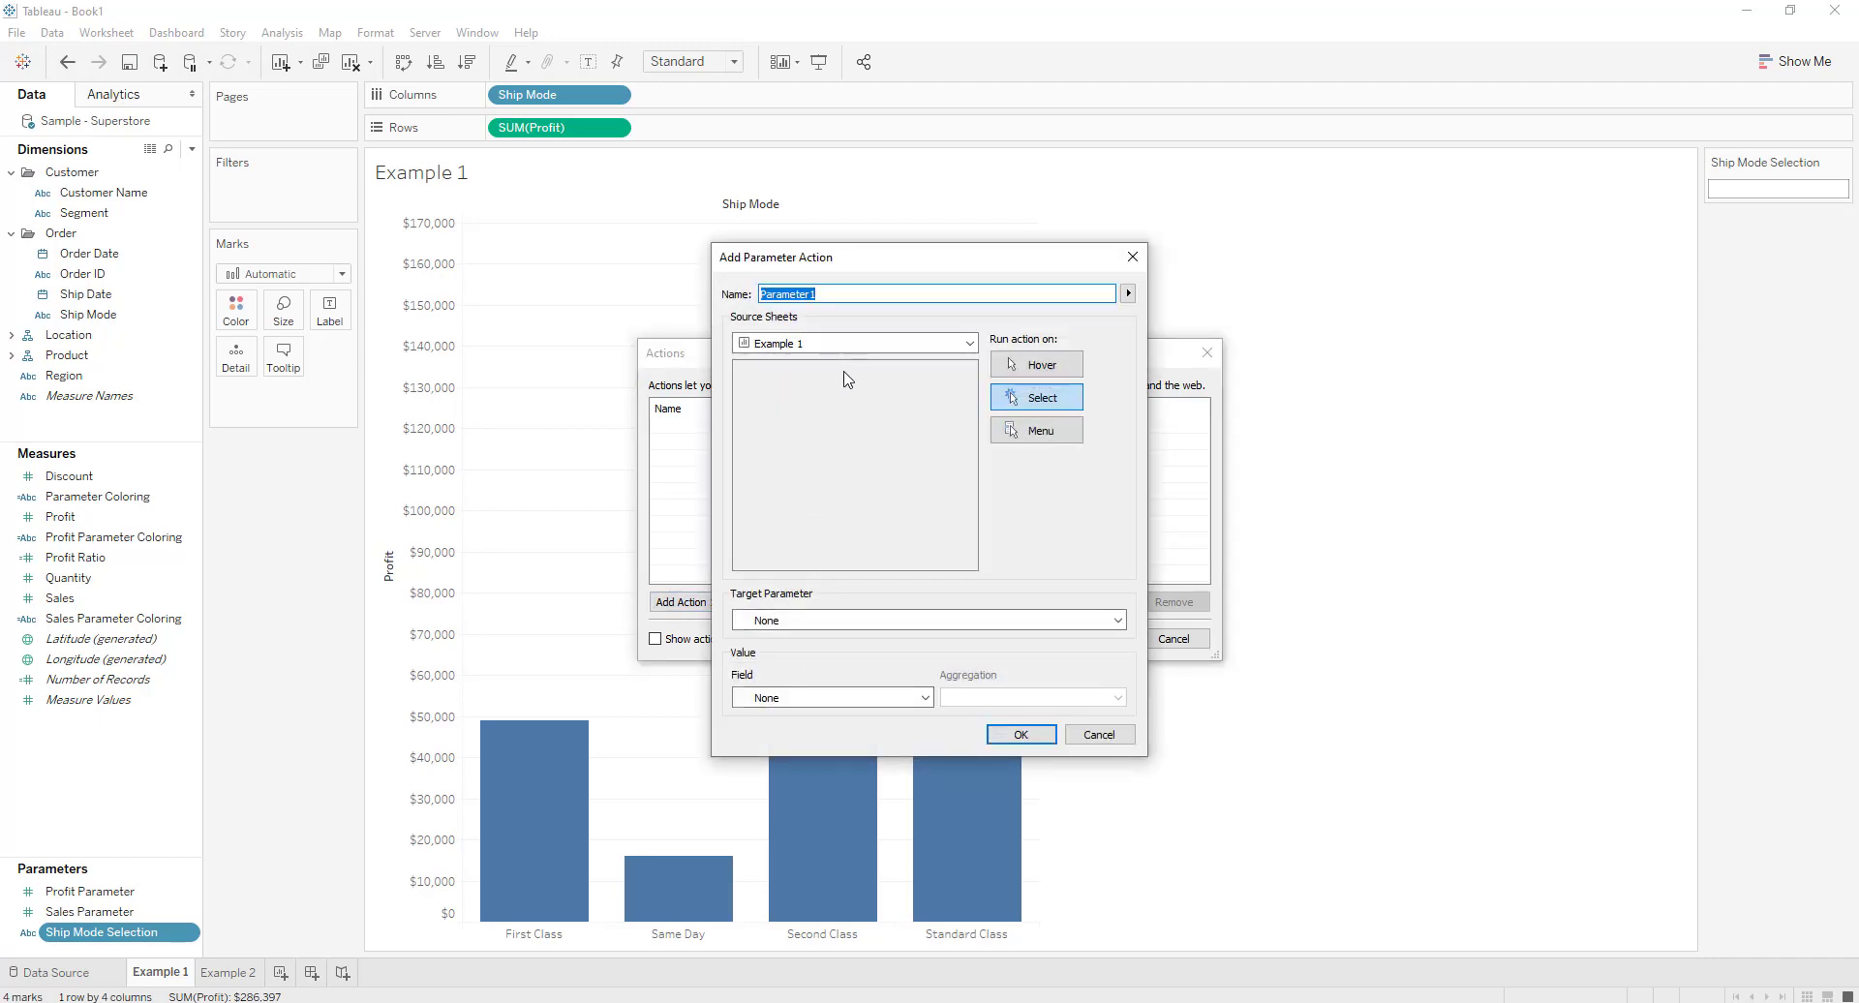
pyautogui.write('Ship Mode')
pyautogui.click(852, 344)
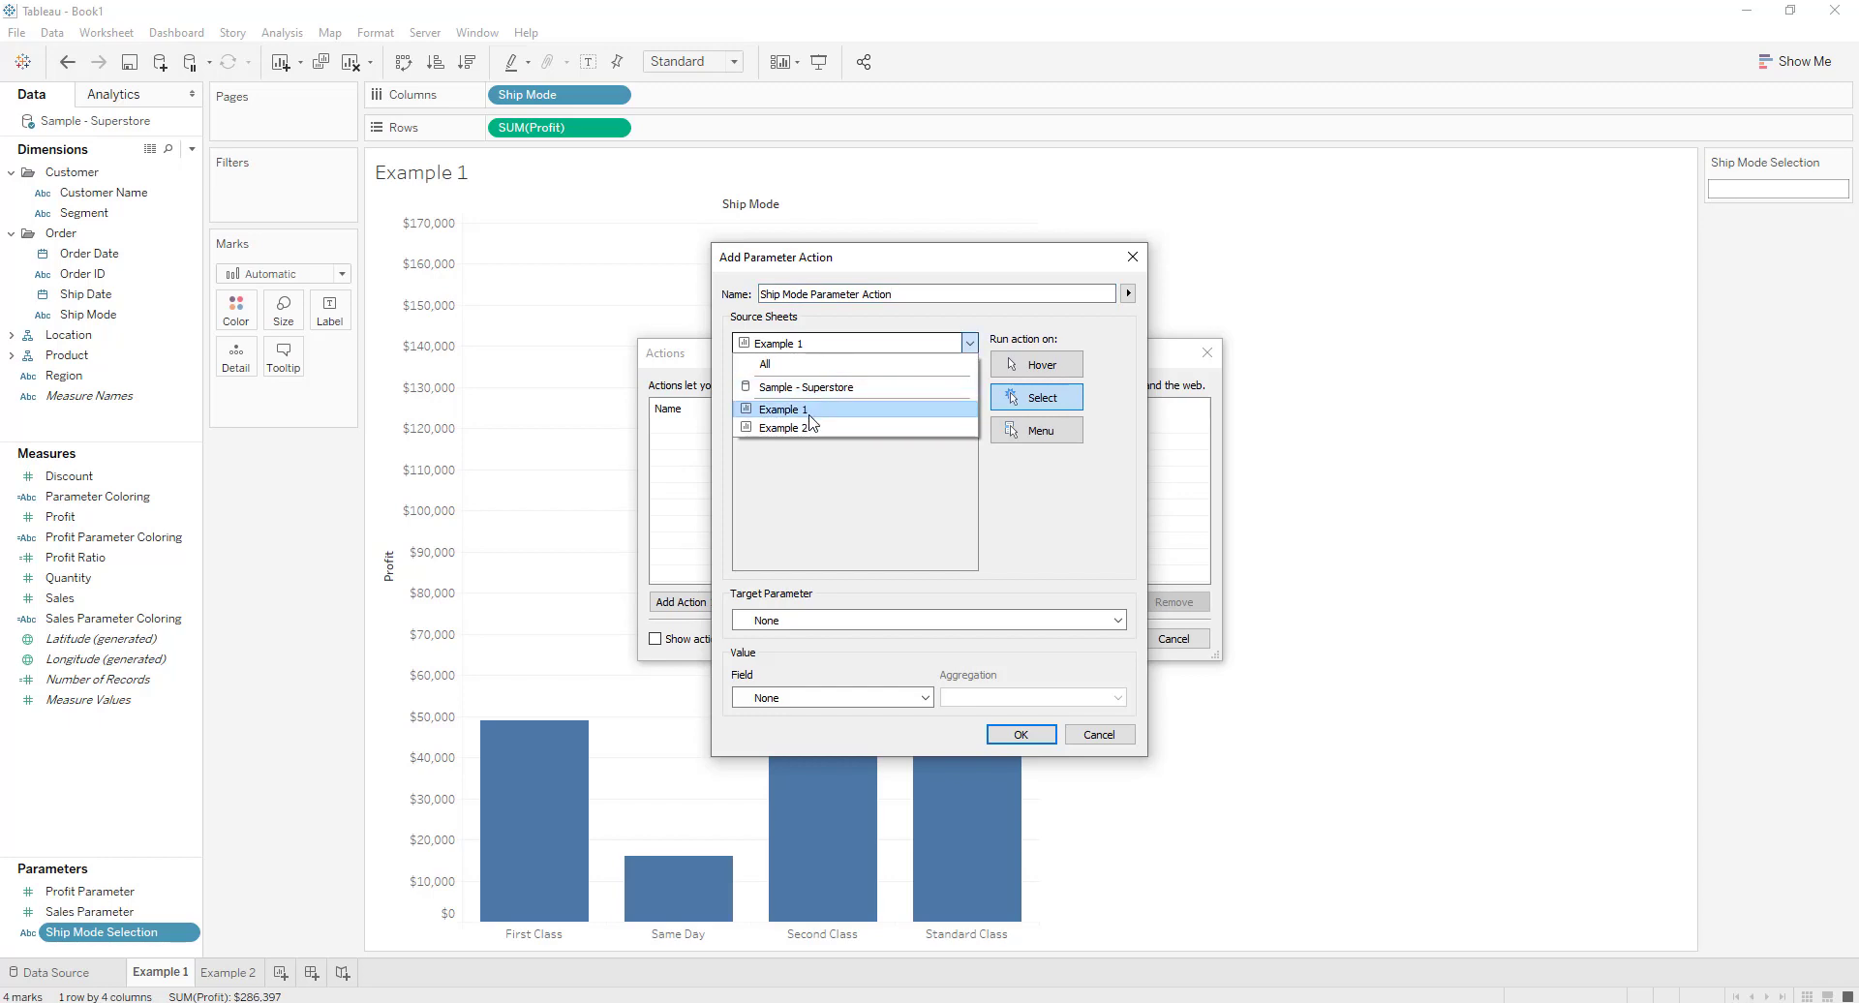
pyautogui.click(807, 416)
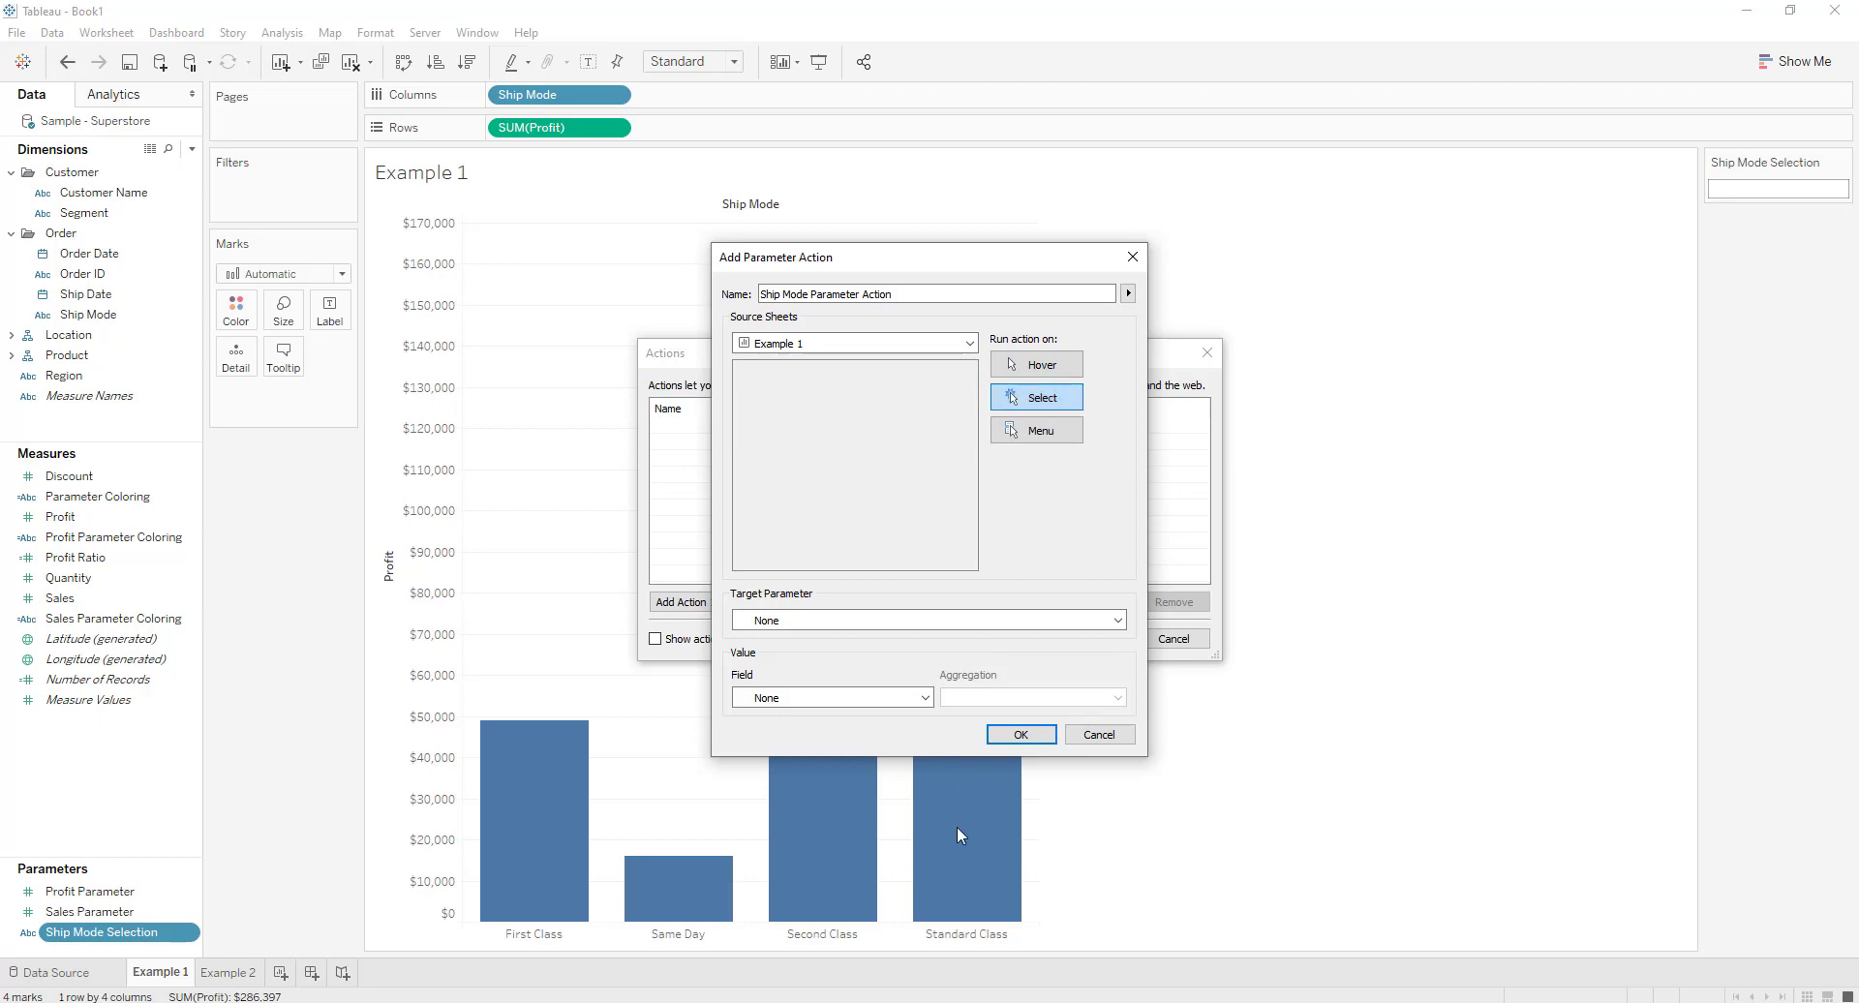
# Target the action at the Ship Mode Selection parameter, use Ship Mode (Sample - Superstore) as the value field, and save the action
pyautogui.click(830, 620)
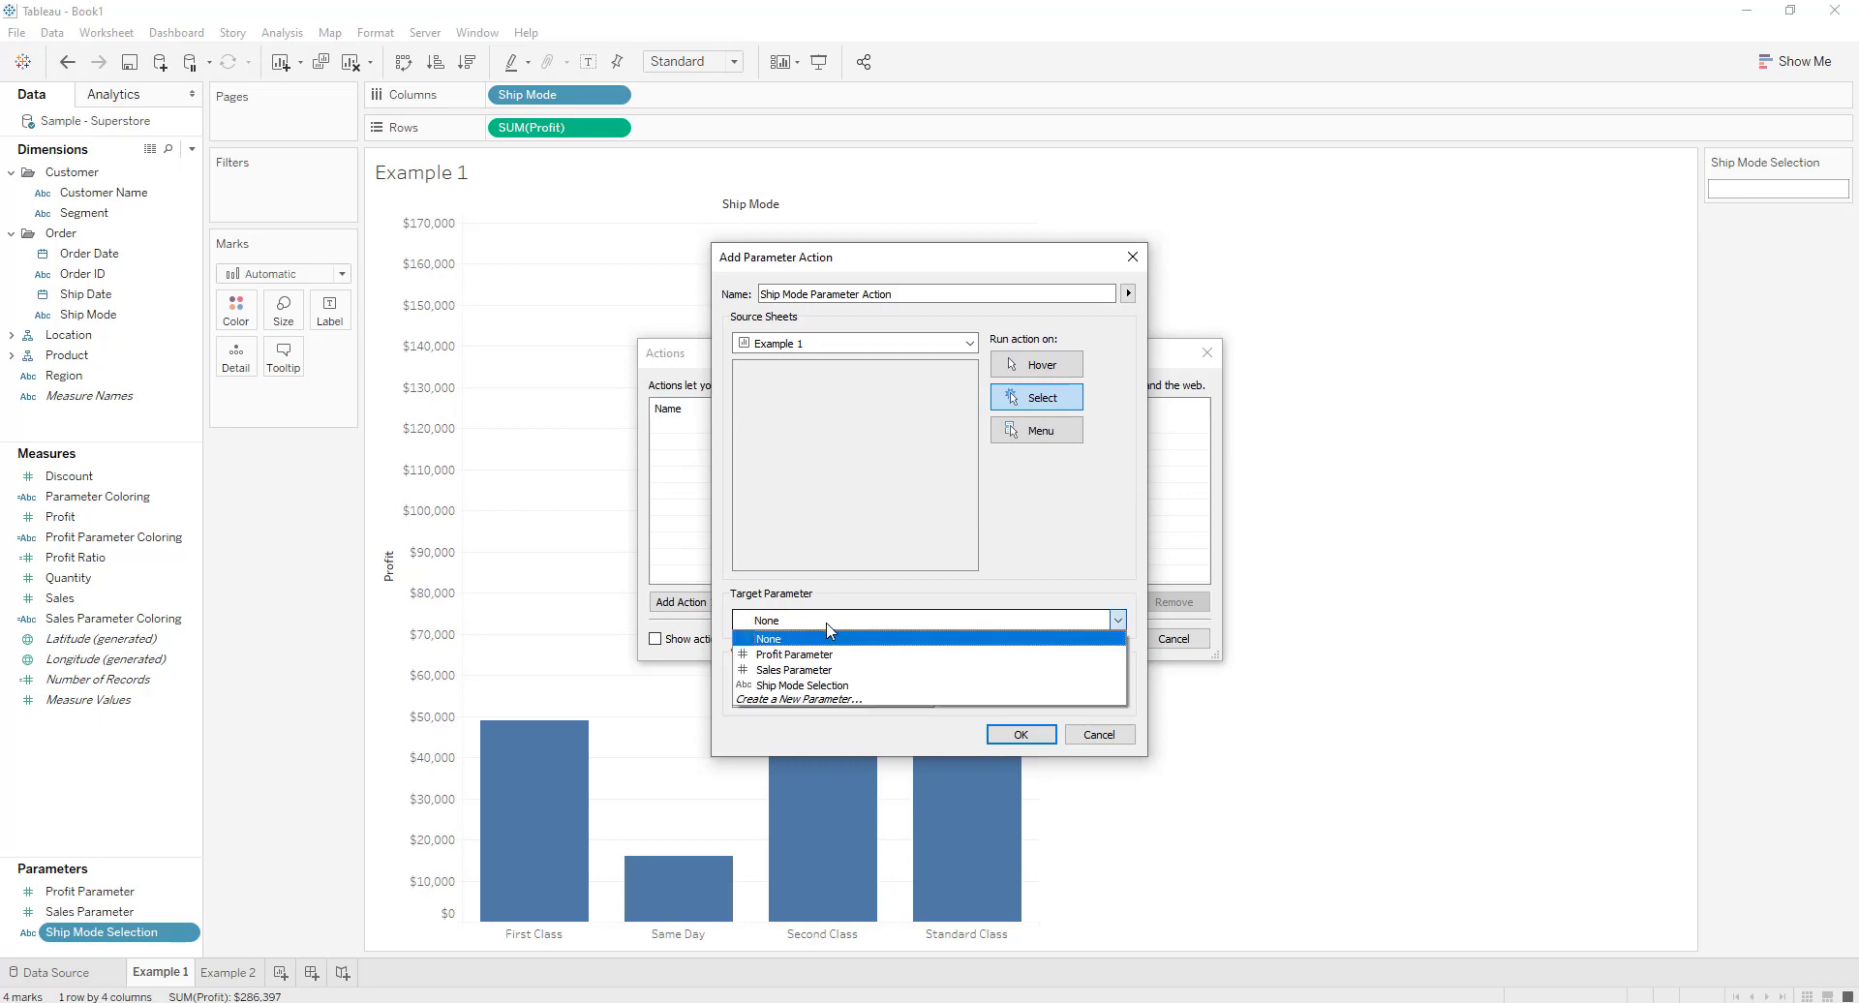
pyautogui.click(861, 685)
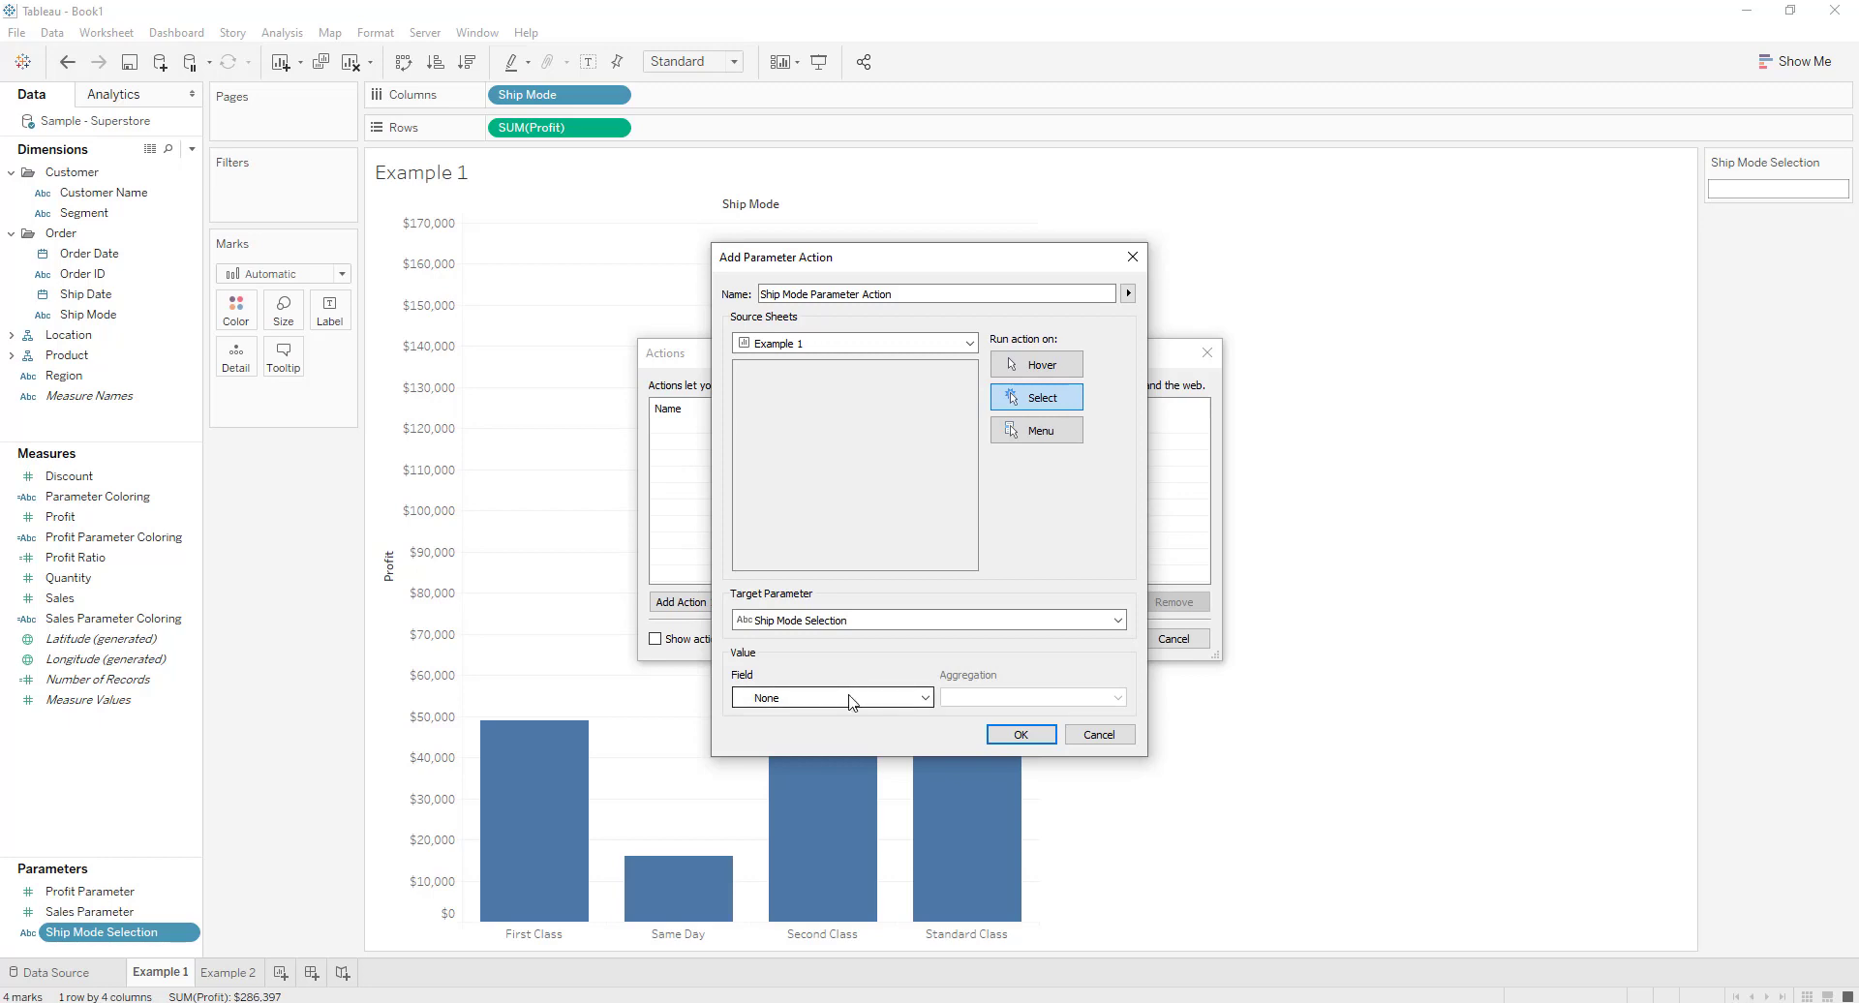
pyautogui.click(851, 699)
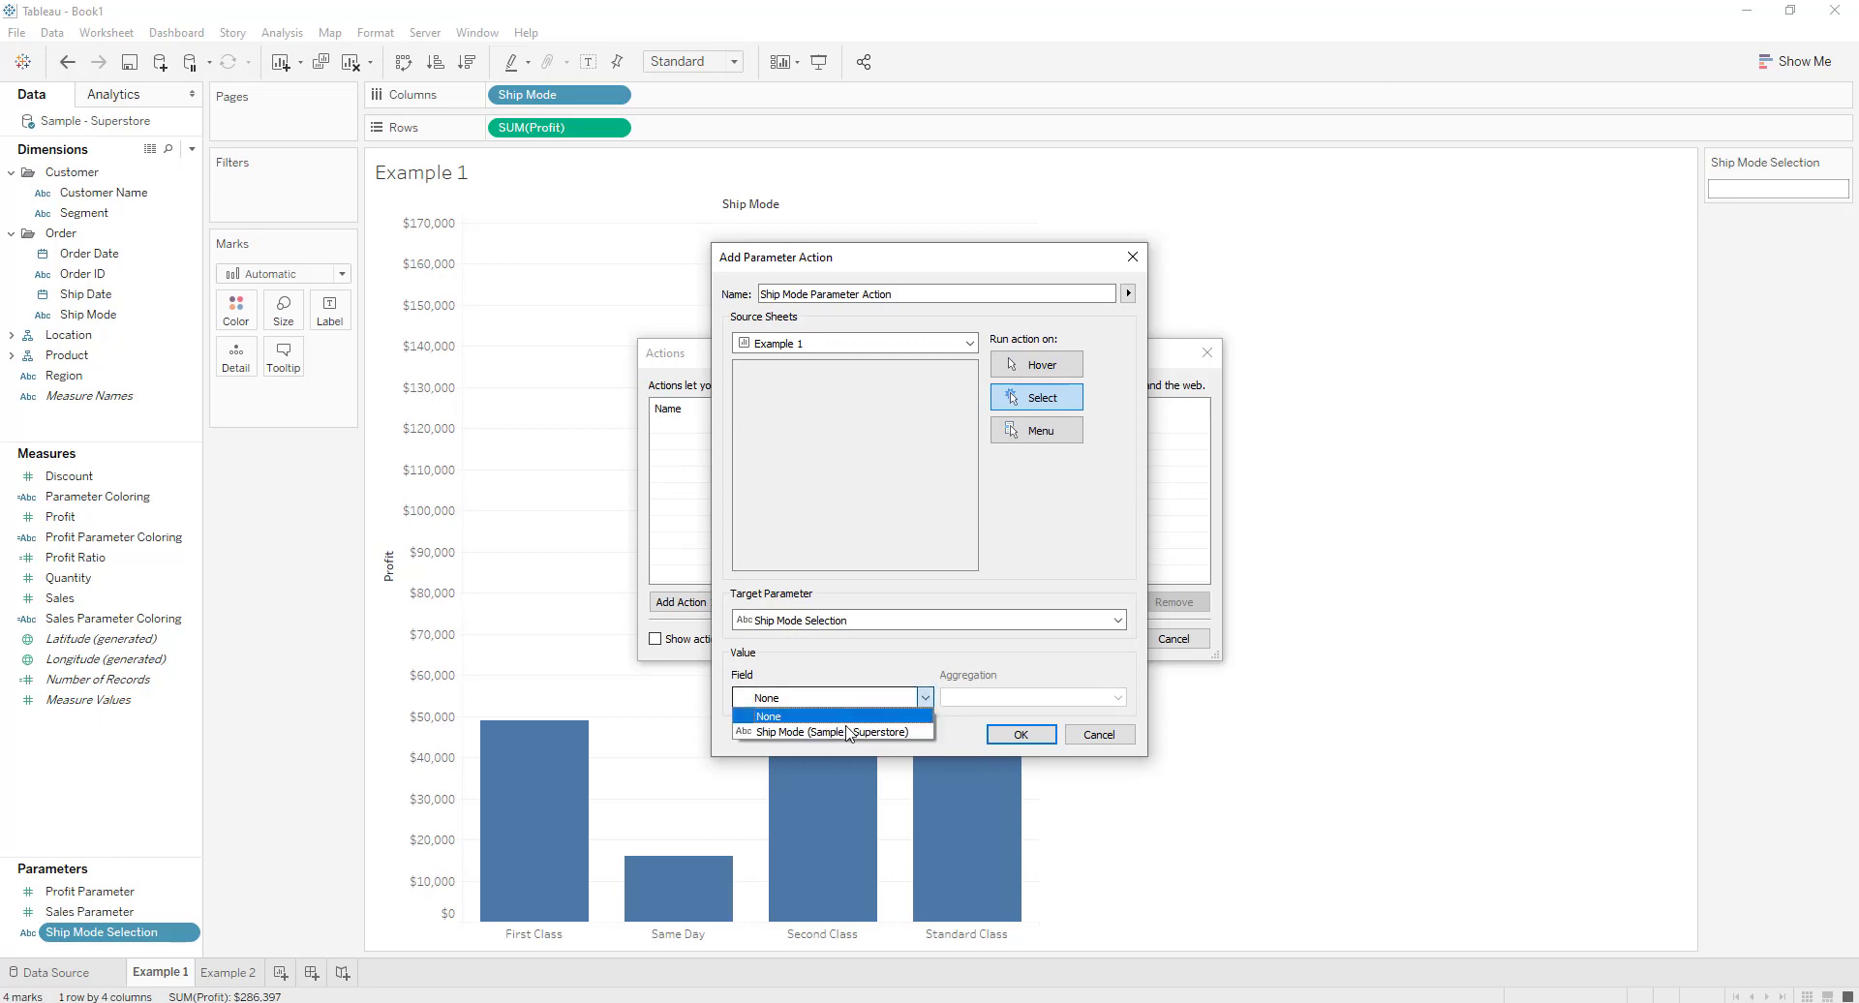
pyautogui.click(847, 732)
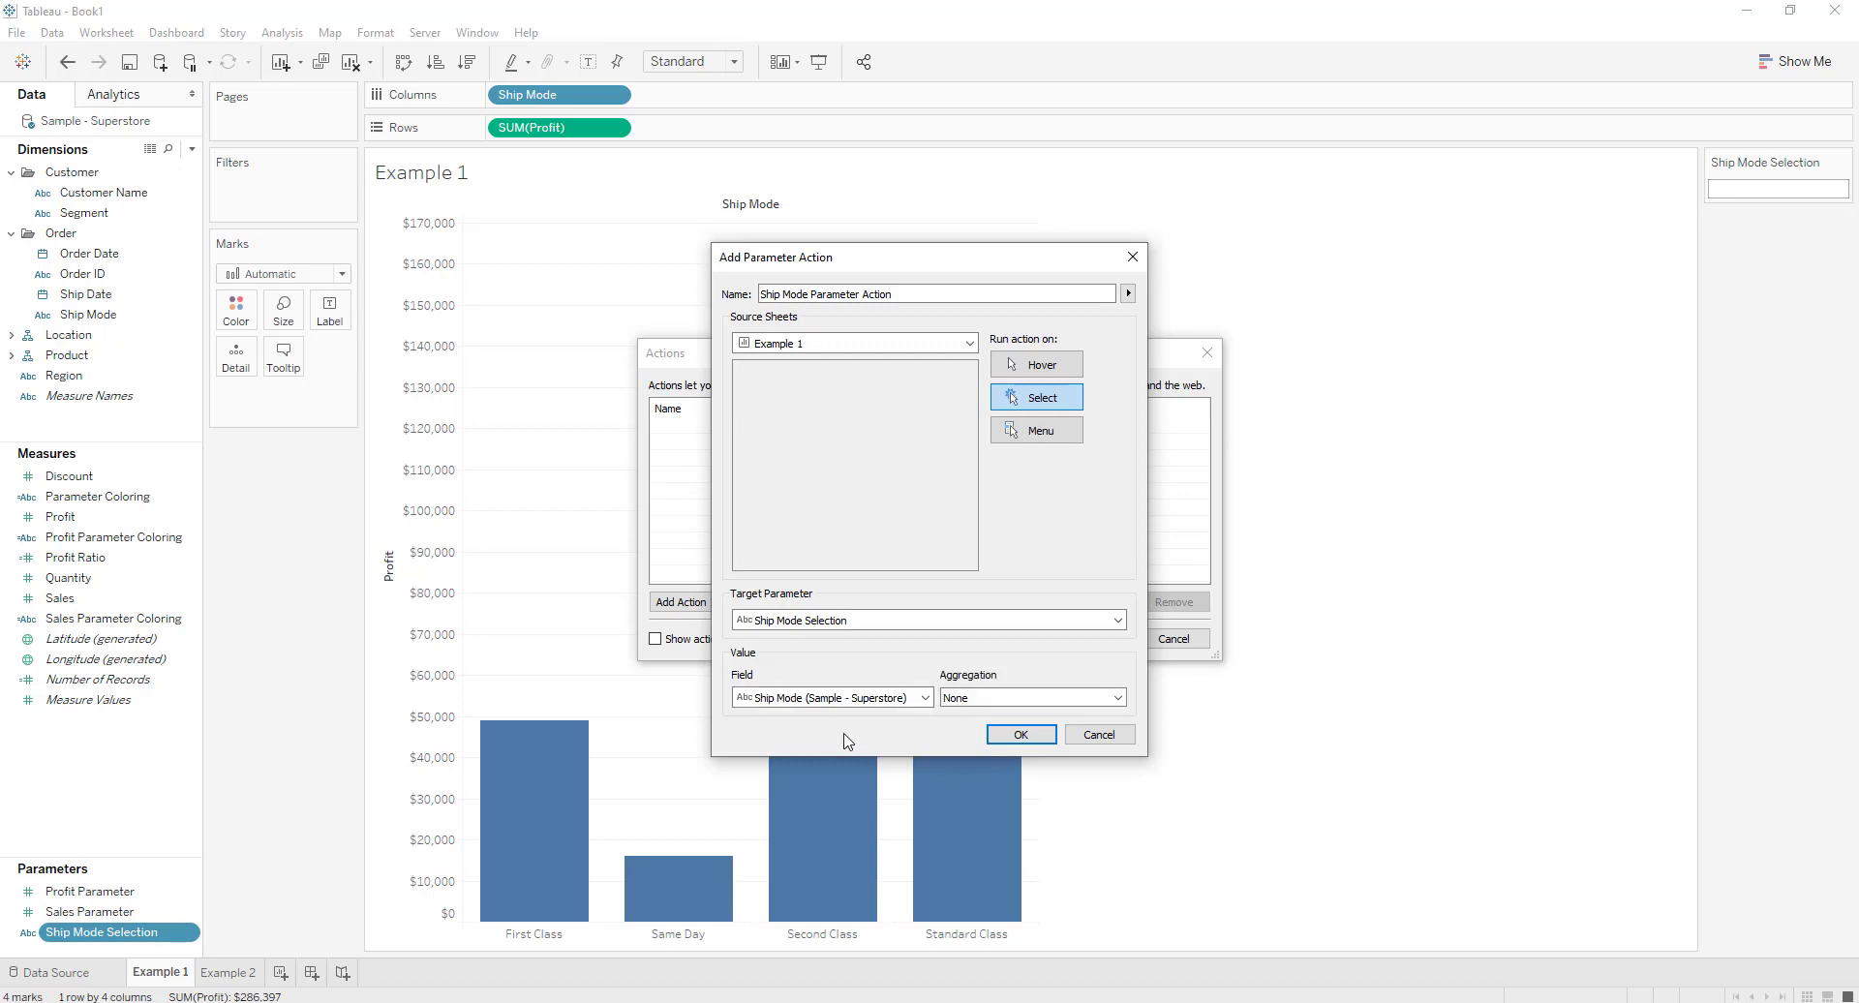
pyautogui.click(1019, 732)
pyautogui.click(1098, 637)
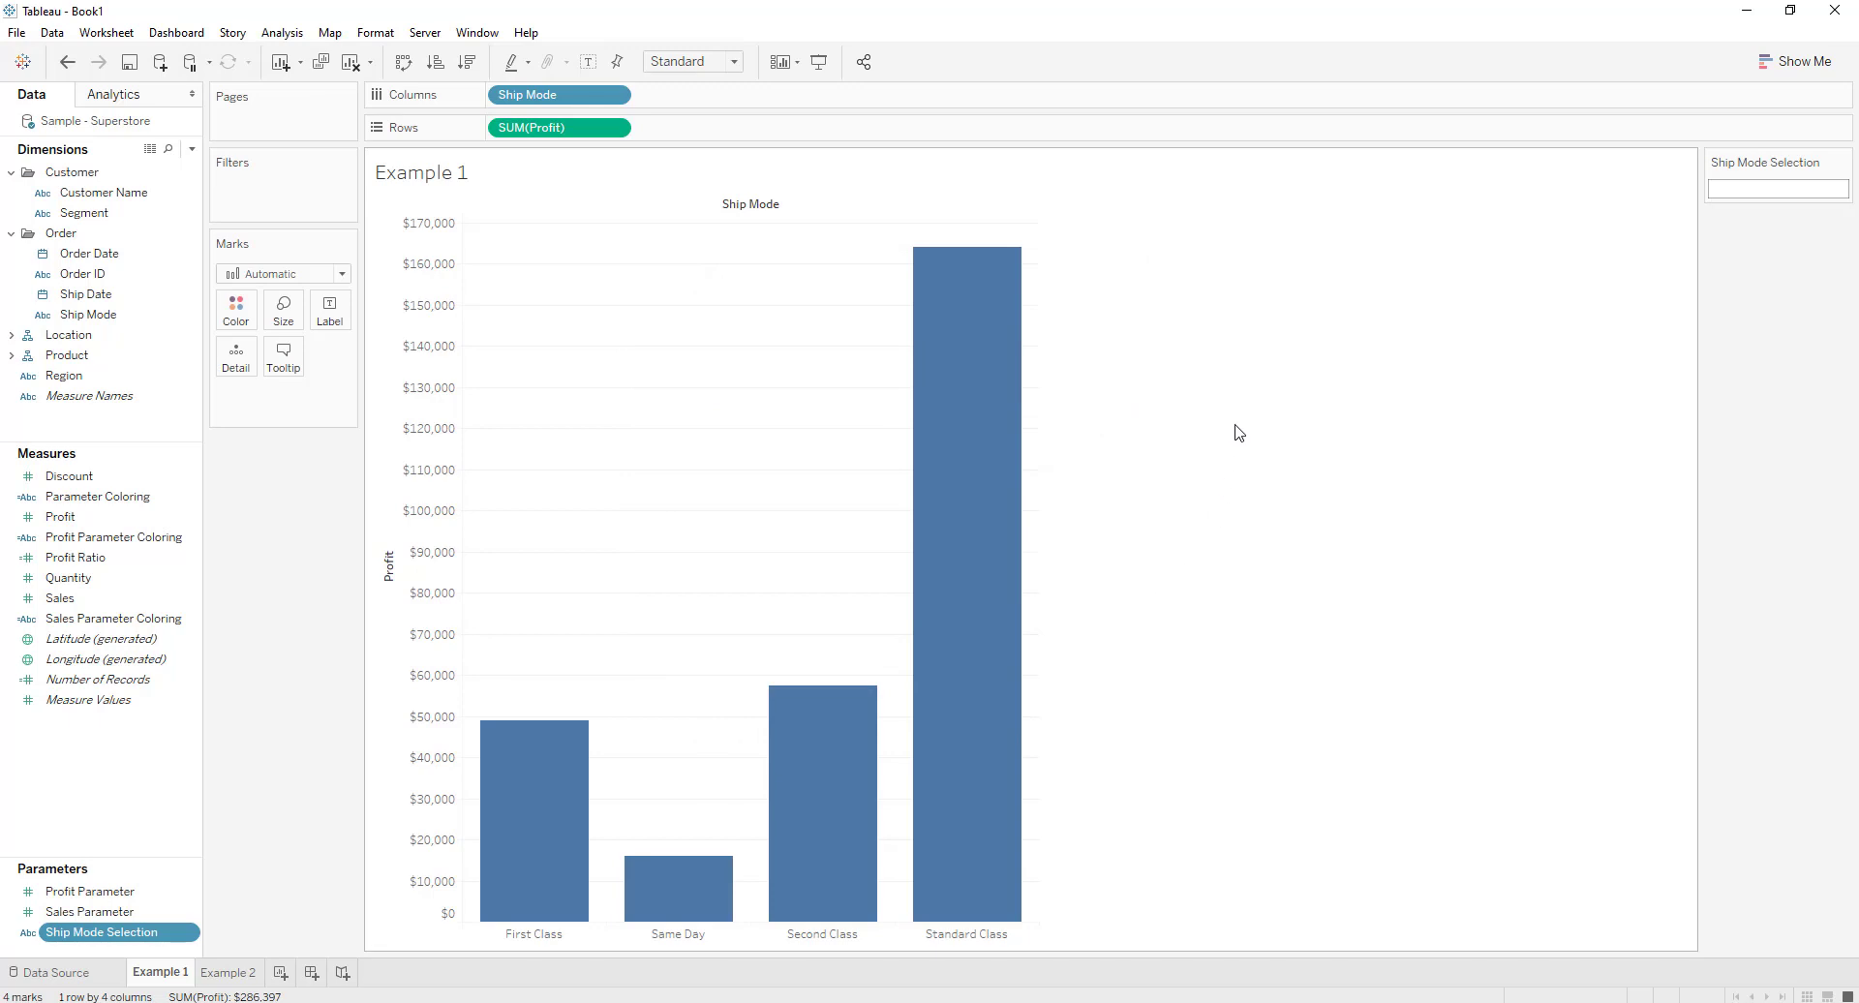
# Test the parameter action by selecting the Standard Class, Same Day and Second Class bars one after another
pyautogui.moveTo(975, 581)
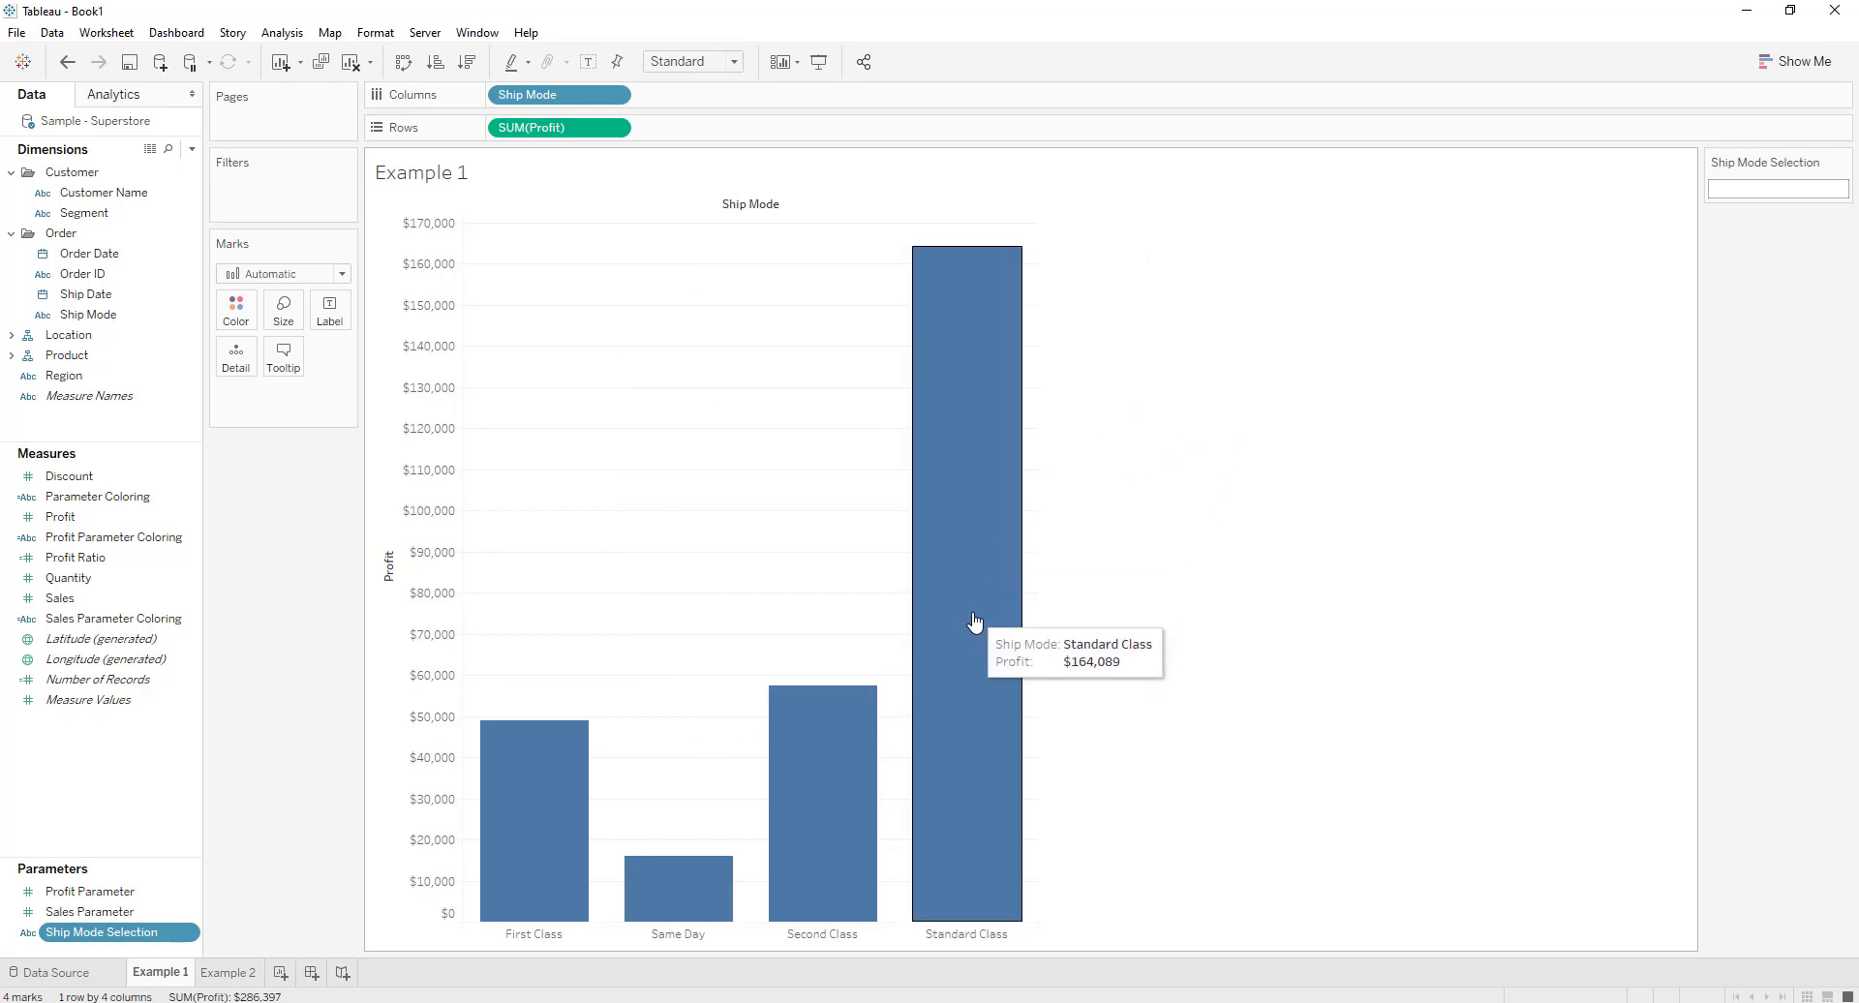
pyautogui.click(976, 573)
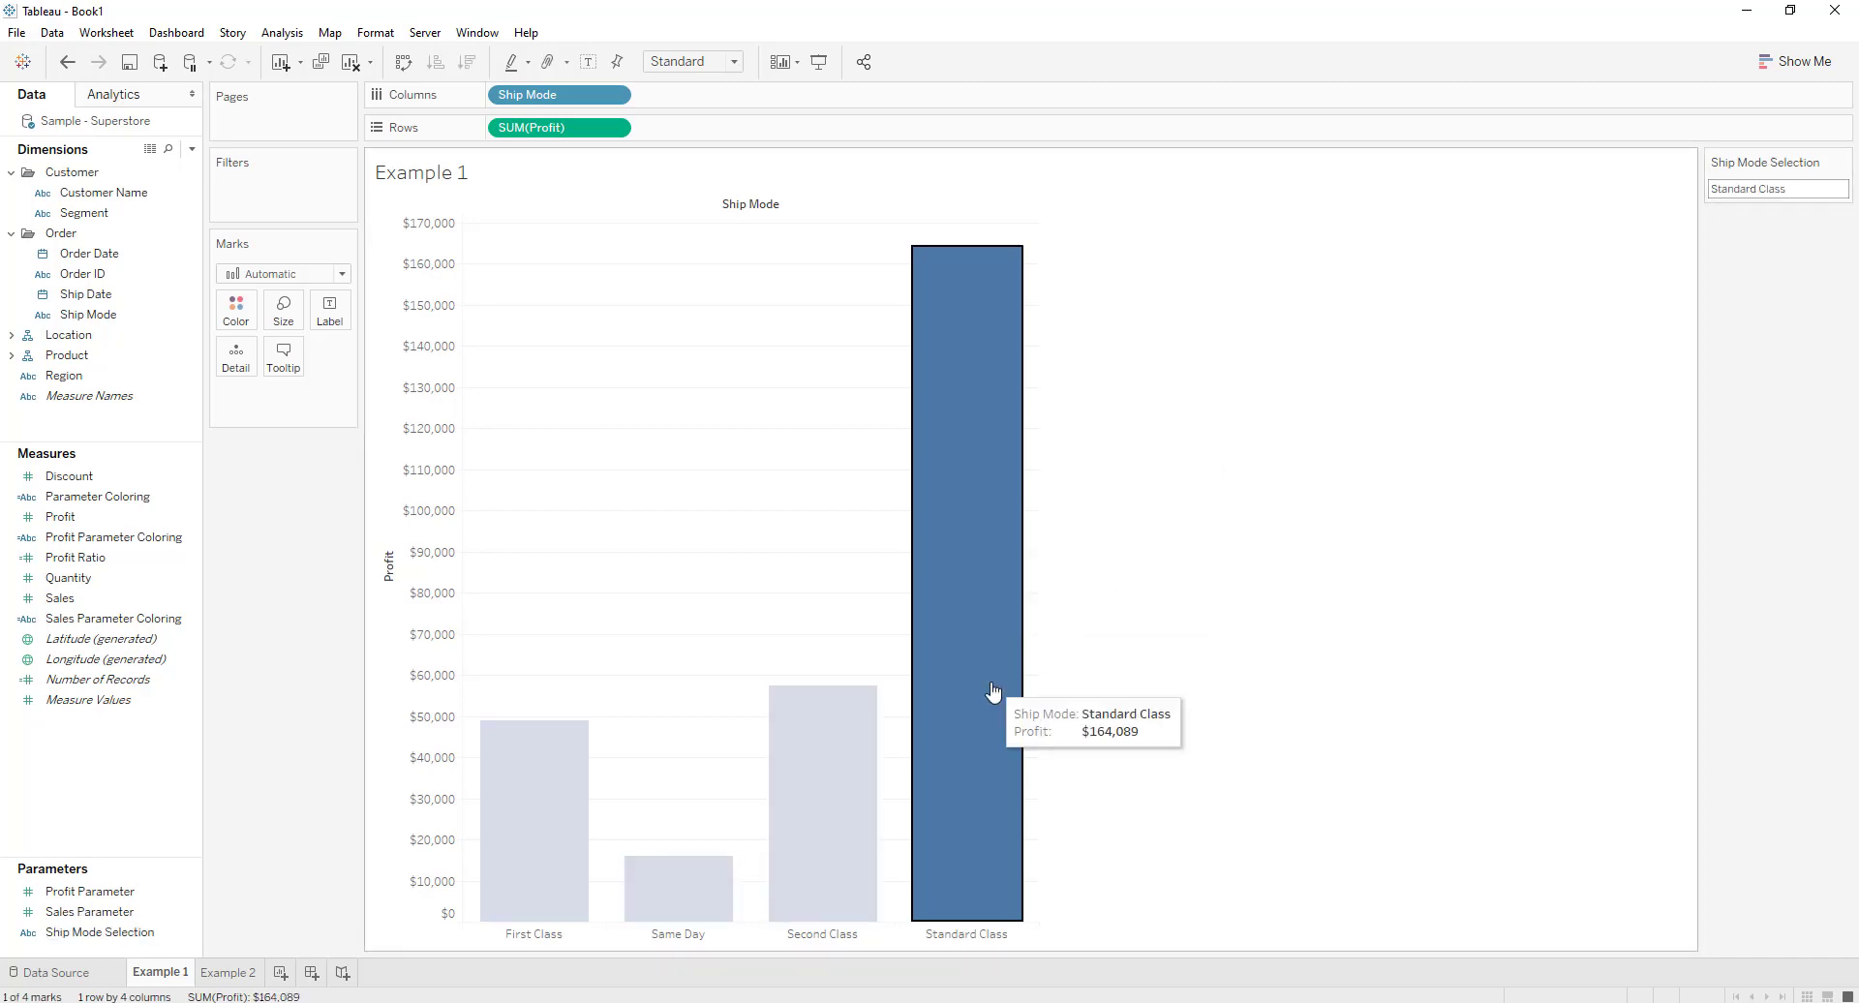
pyautogui.click(985, 746)
pyautogui.click(710, 874)
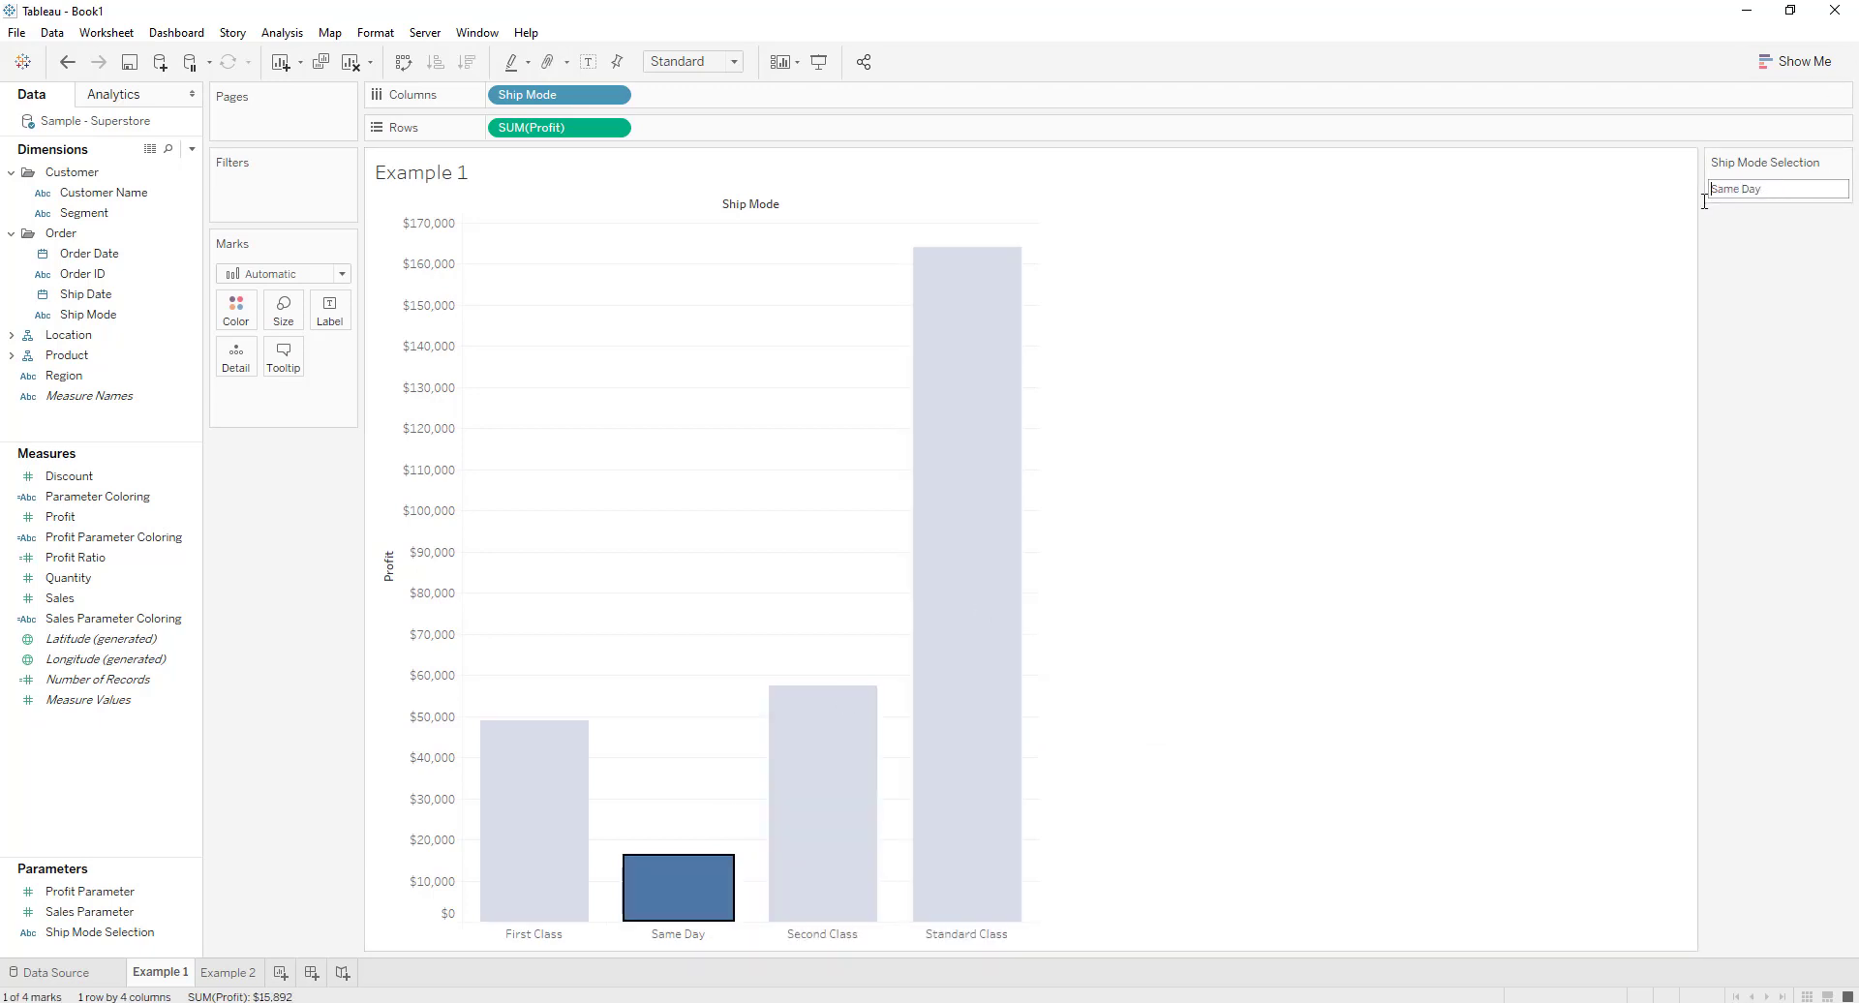
pyautogui.click(666, 898)
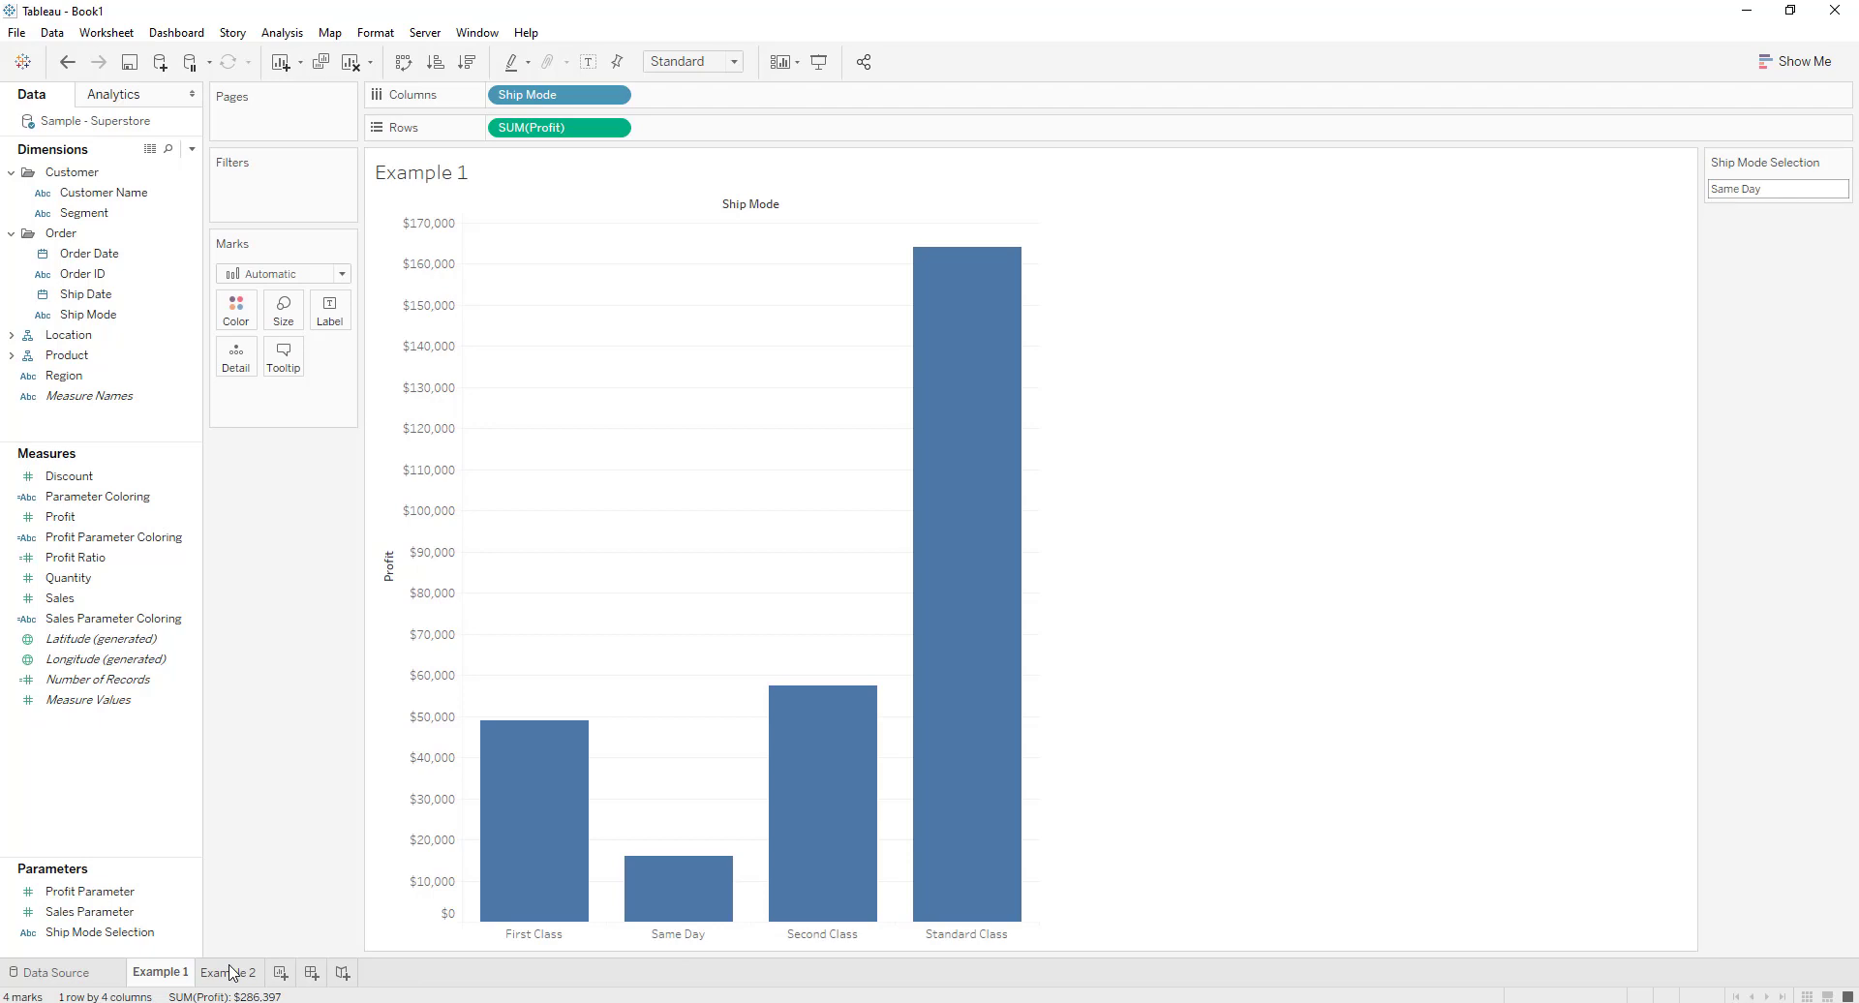
pyautogui.click(790, 818)
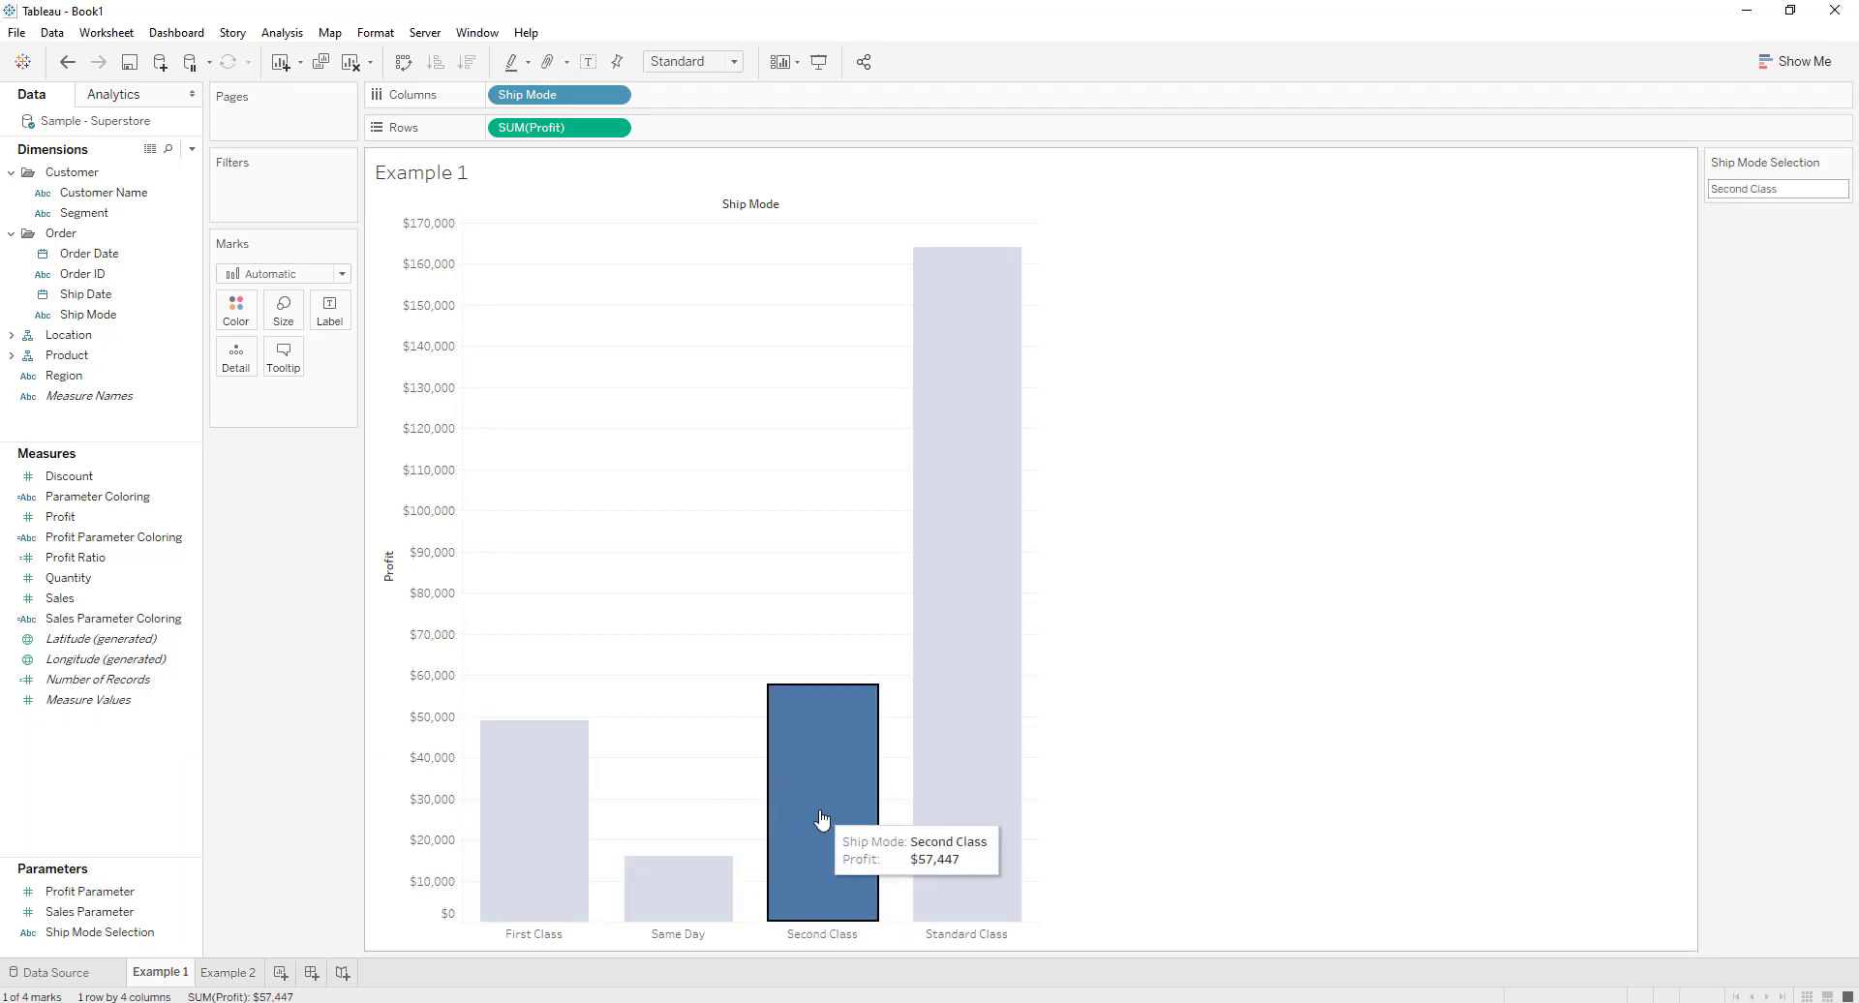
# Open the Example 2 sheet, inspect the scatter plot marks, and test its parameter actions by selecting and deselecting the Xerox mark
pyautogui.click(223, 973)
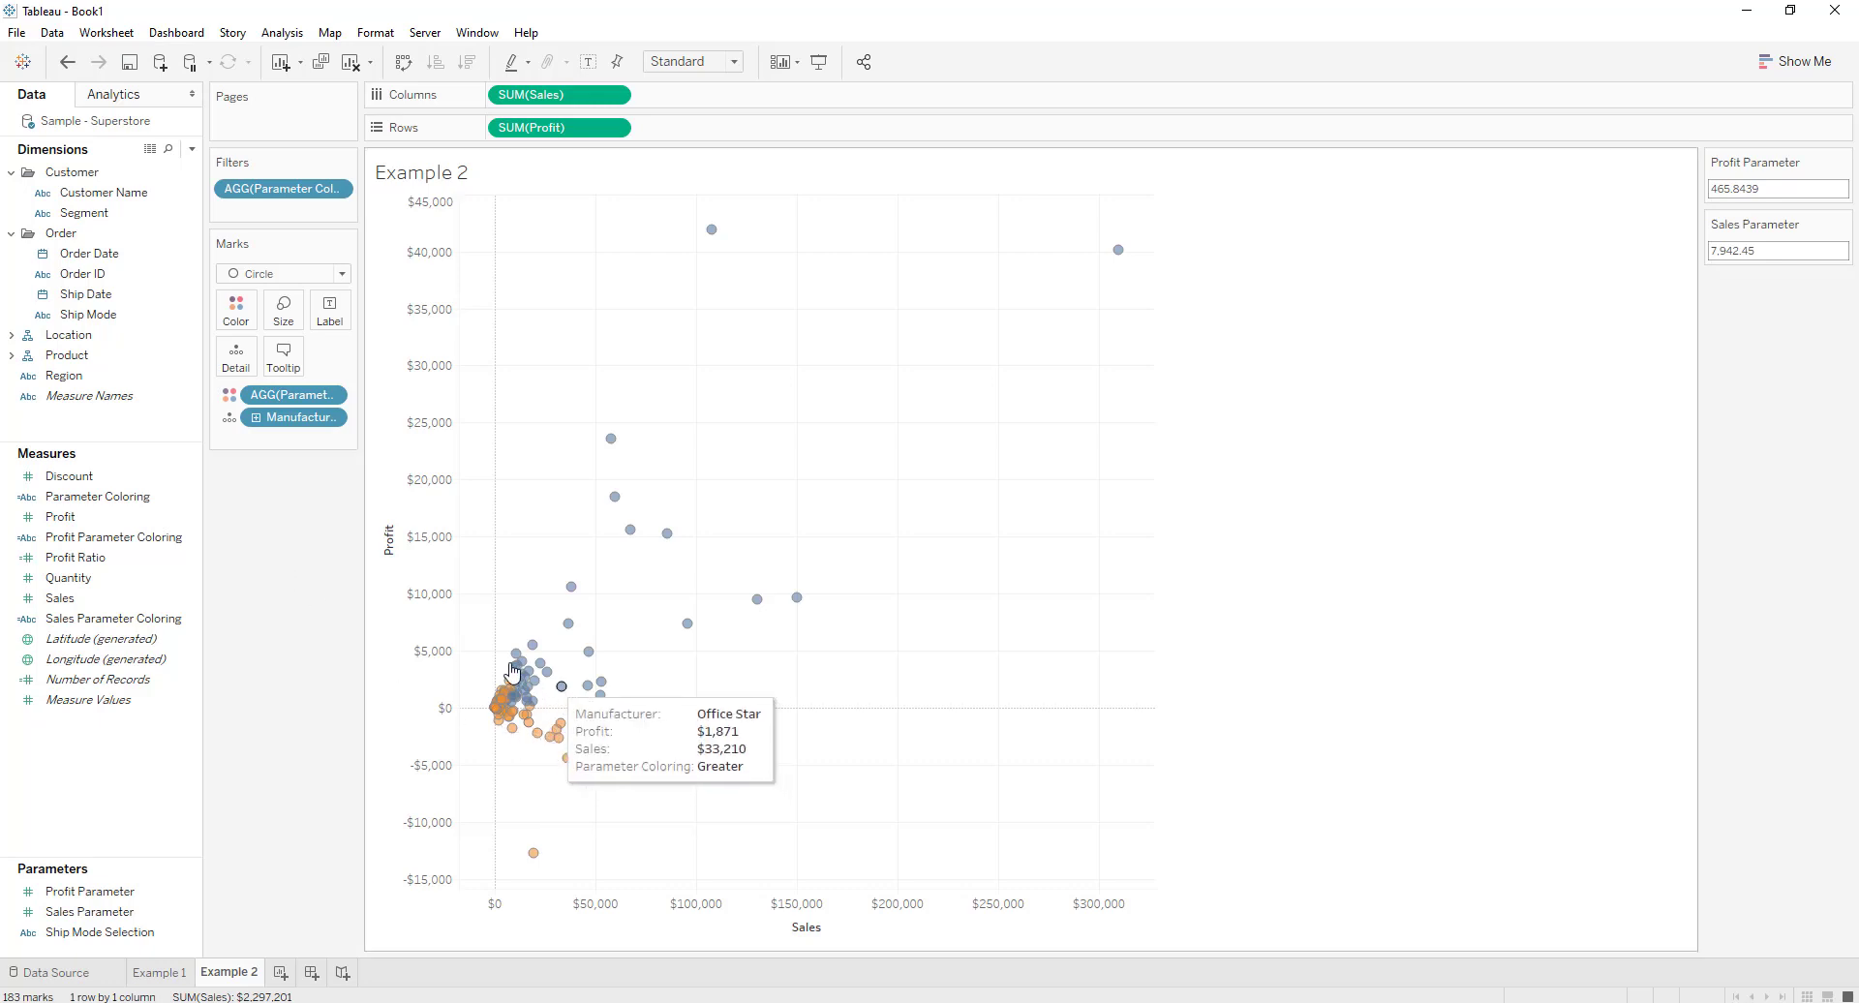
pyautogui.moveTo(511, 714)
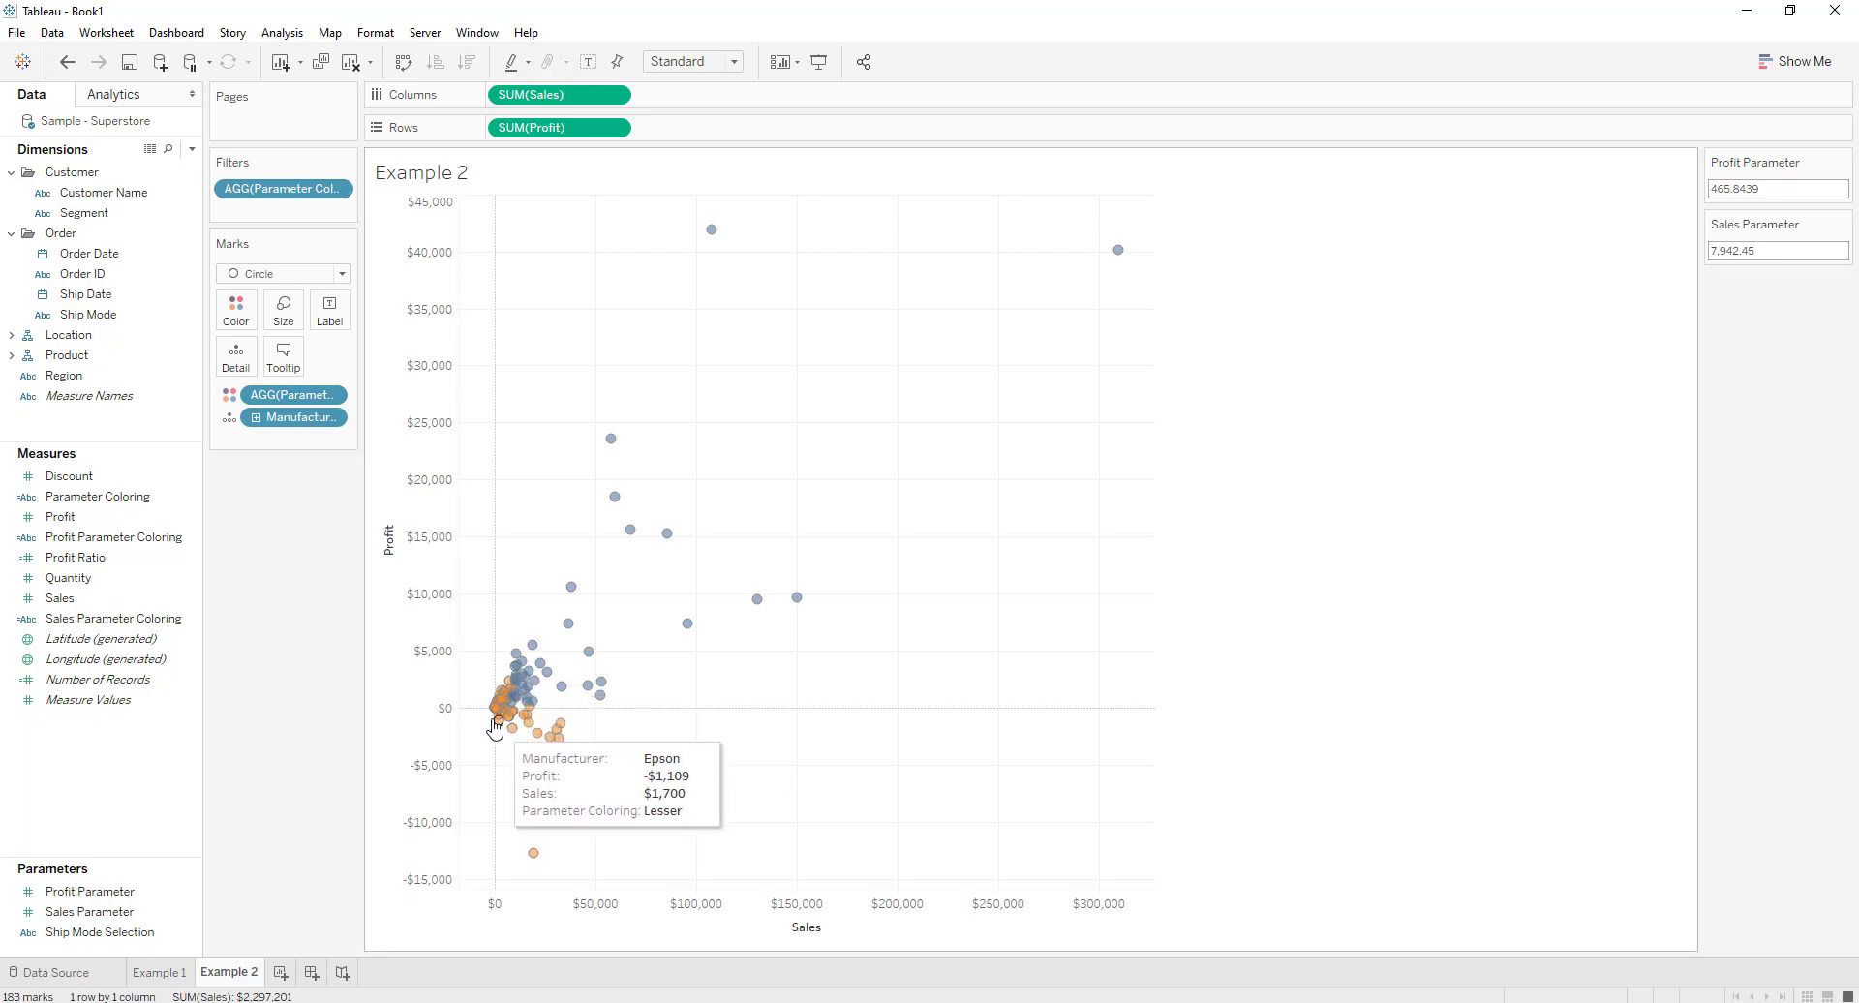
pyautogui.moveTo(518, 660)
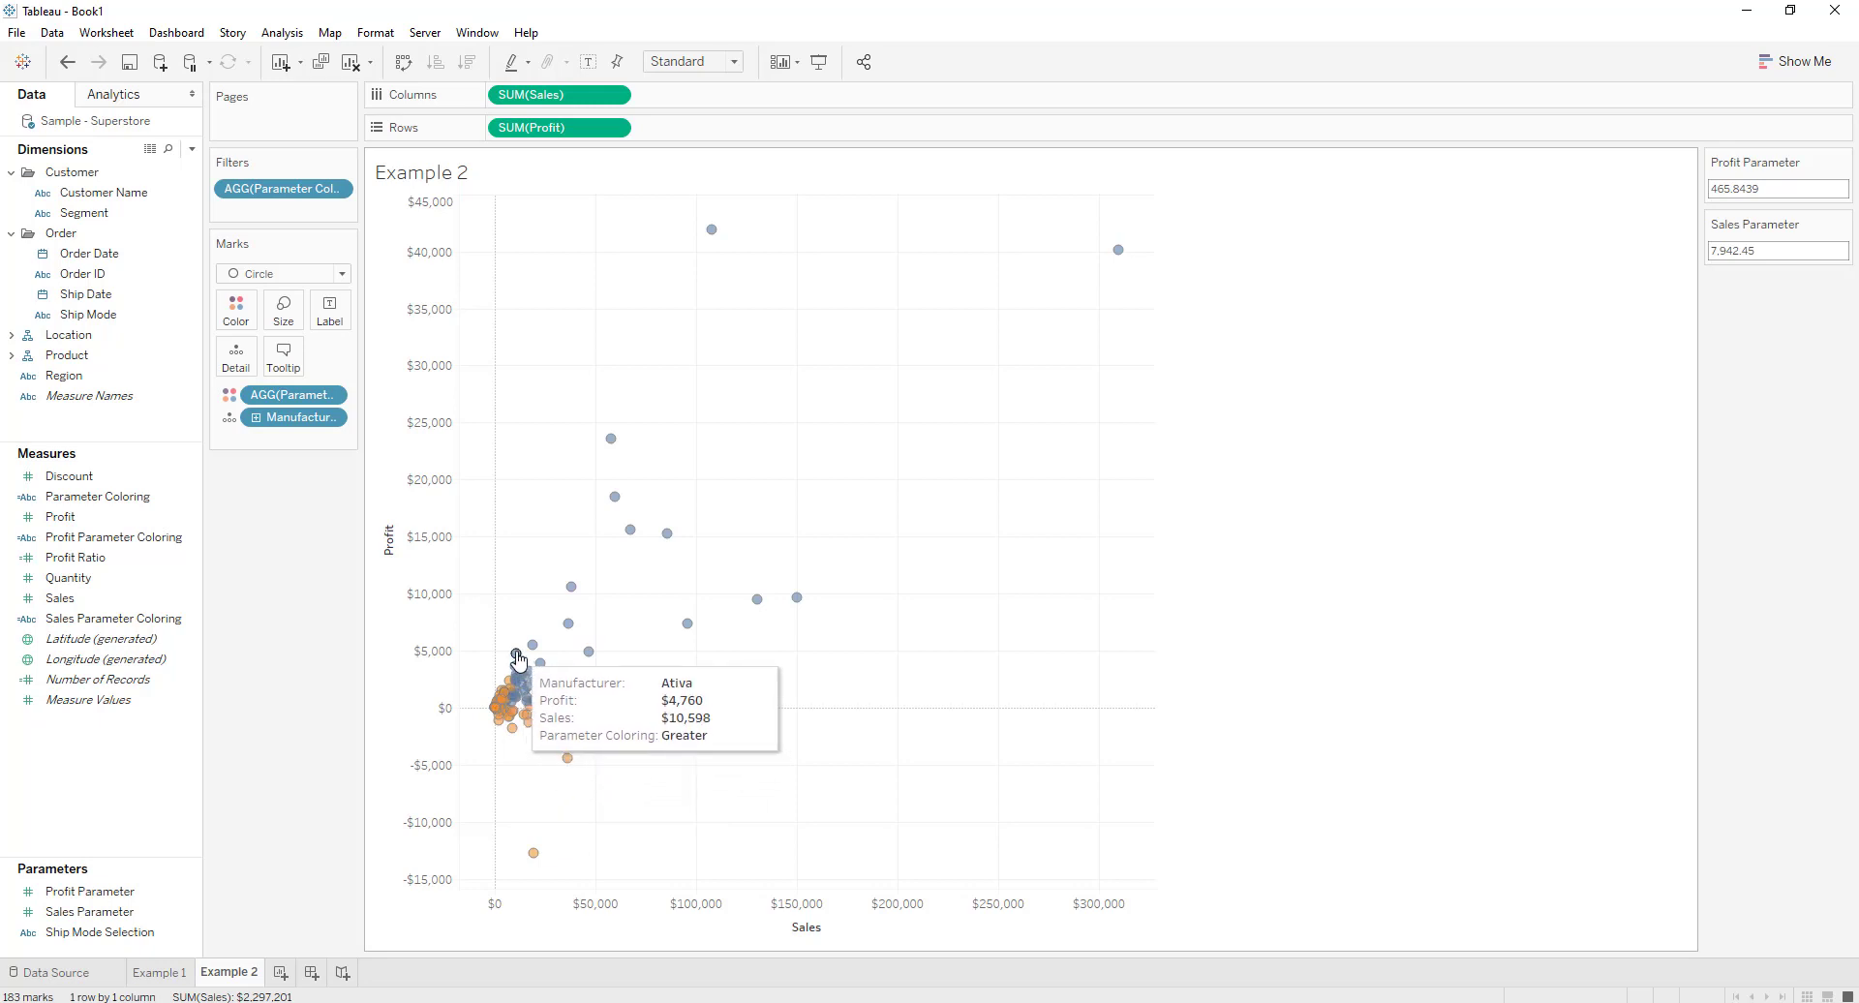
pyautogui.click(611, 441)
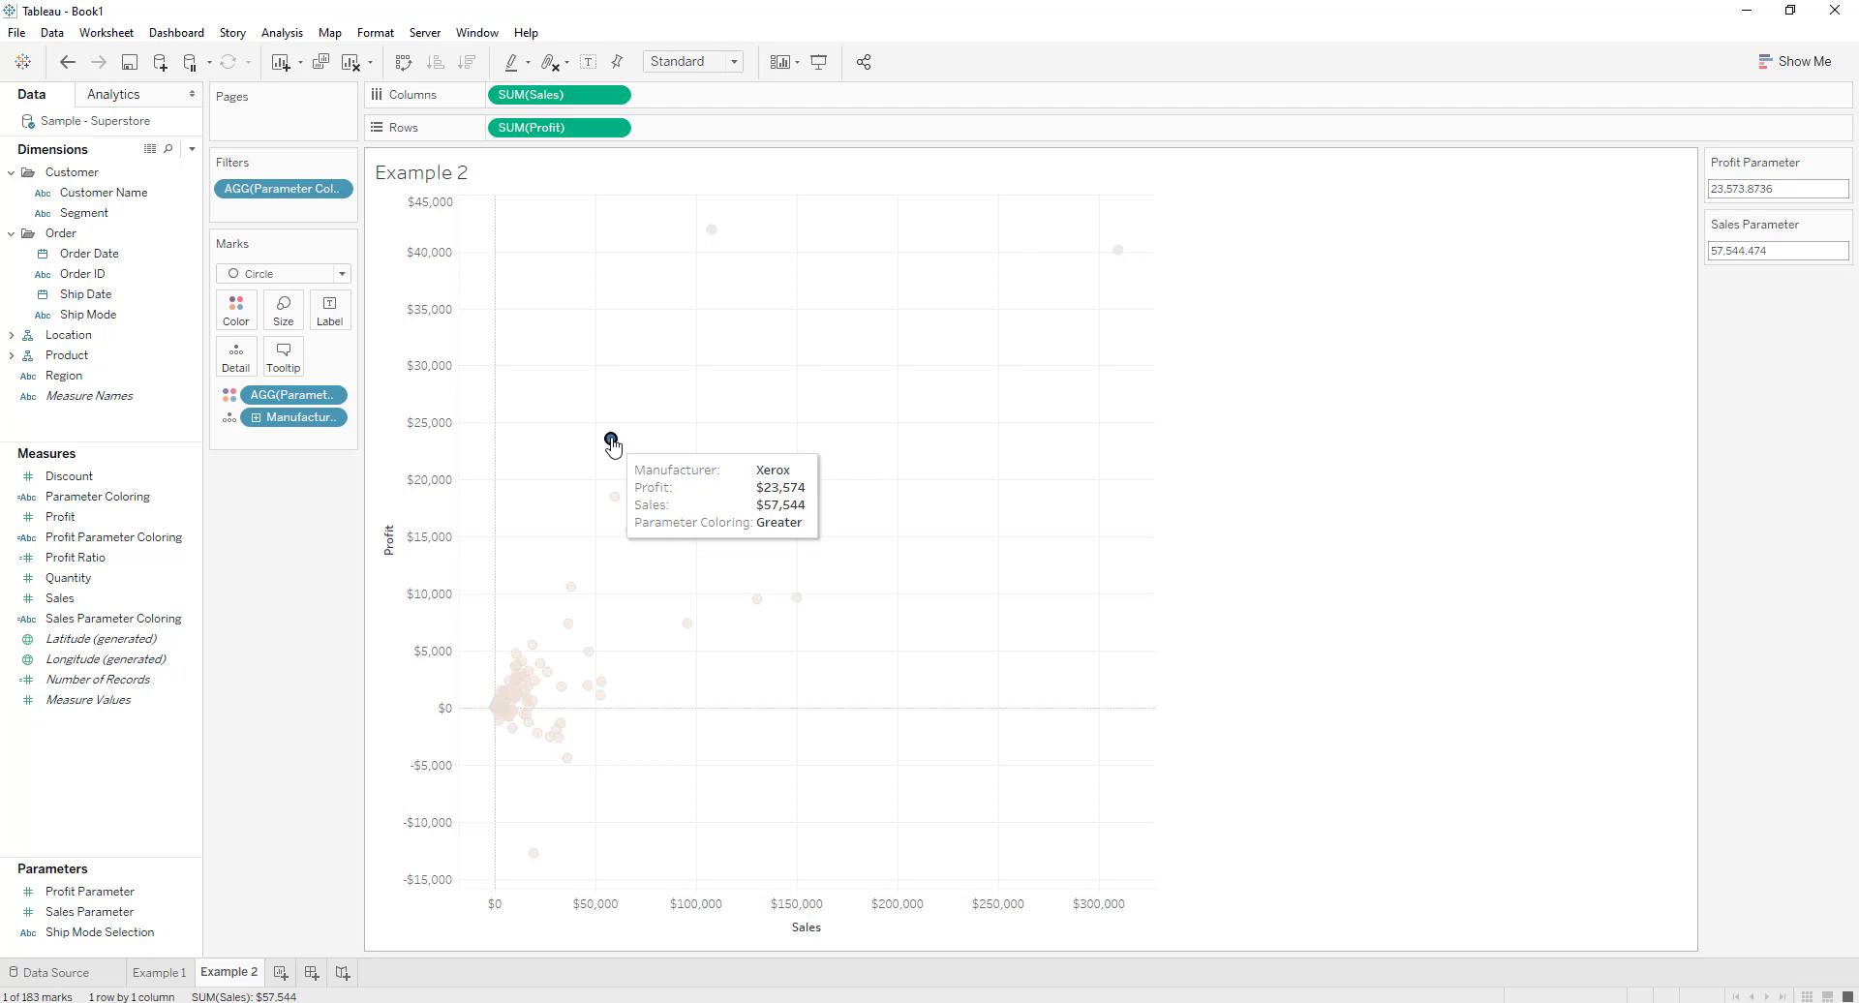
pyautogui.click(627, 457)
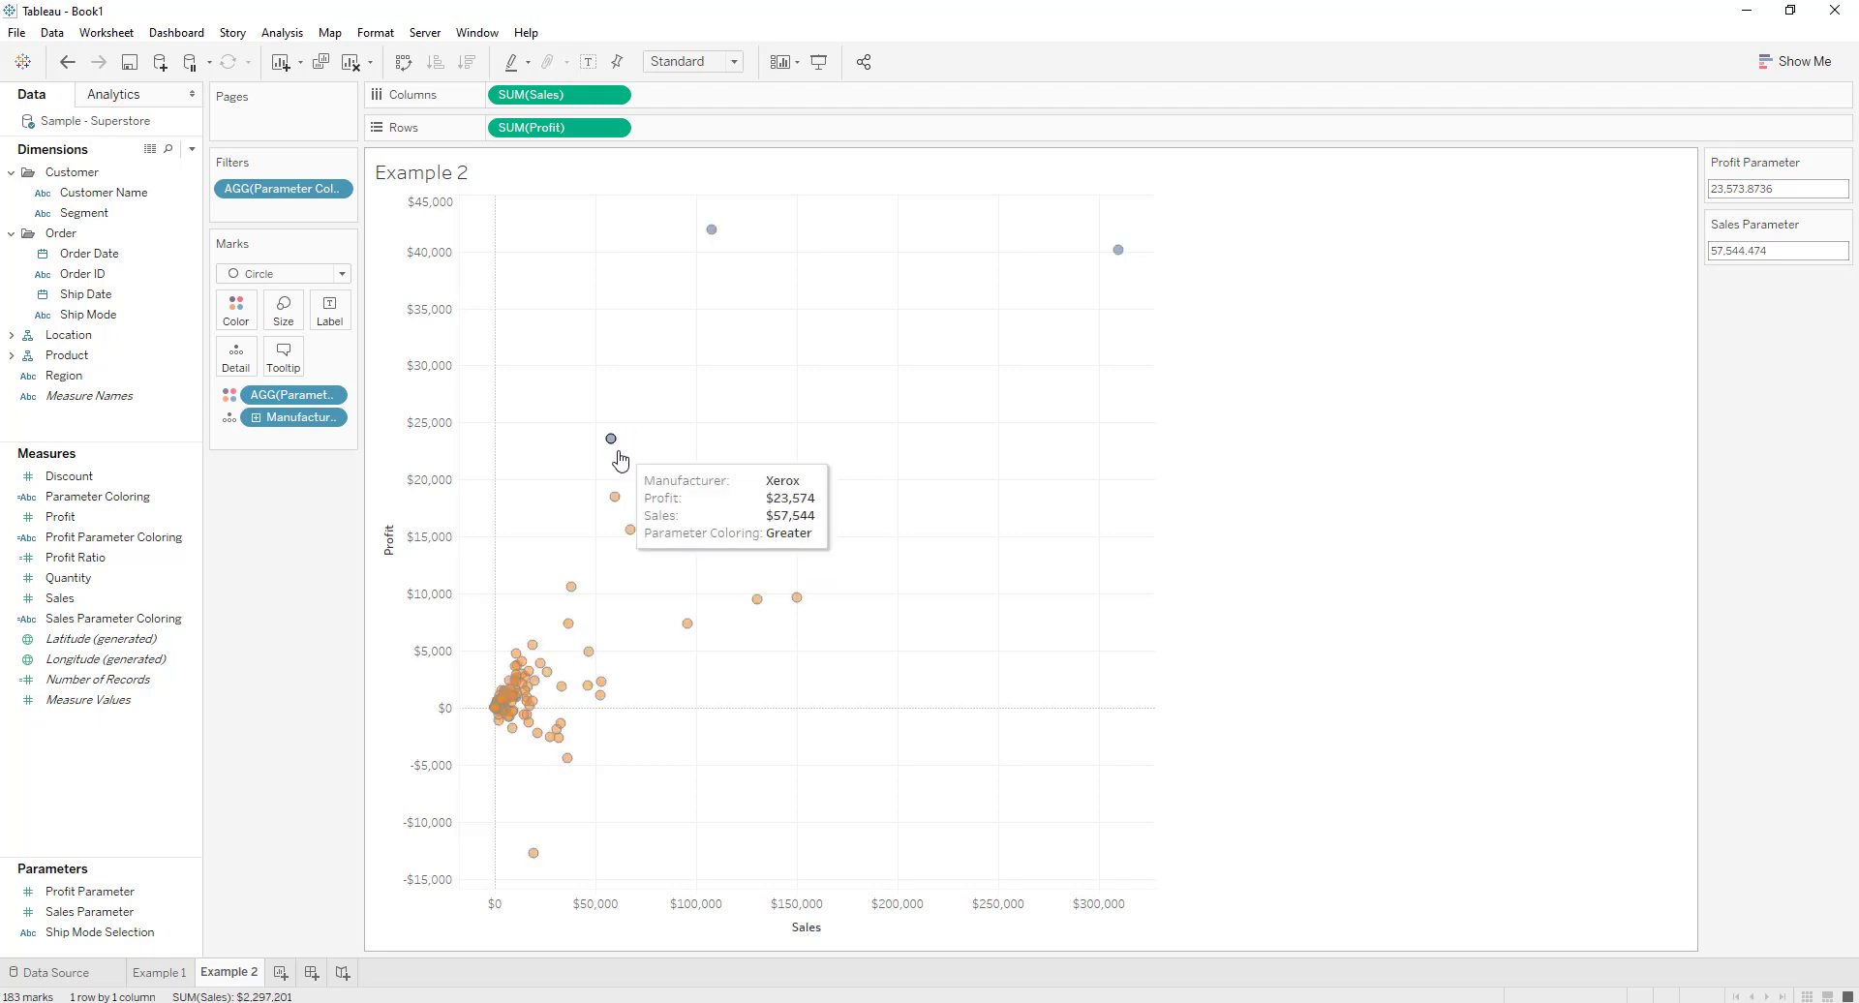
# Test the parameter actions on the negative-profit mark near $36,000 in sales by selecting and deselecting it
pyautogui.moveTo(772, 244)
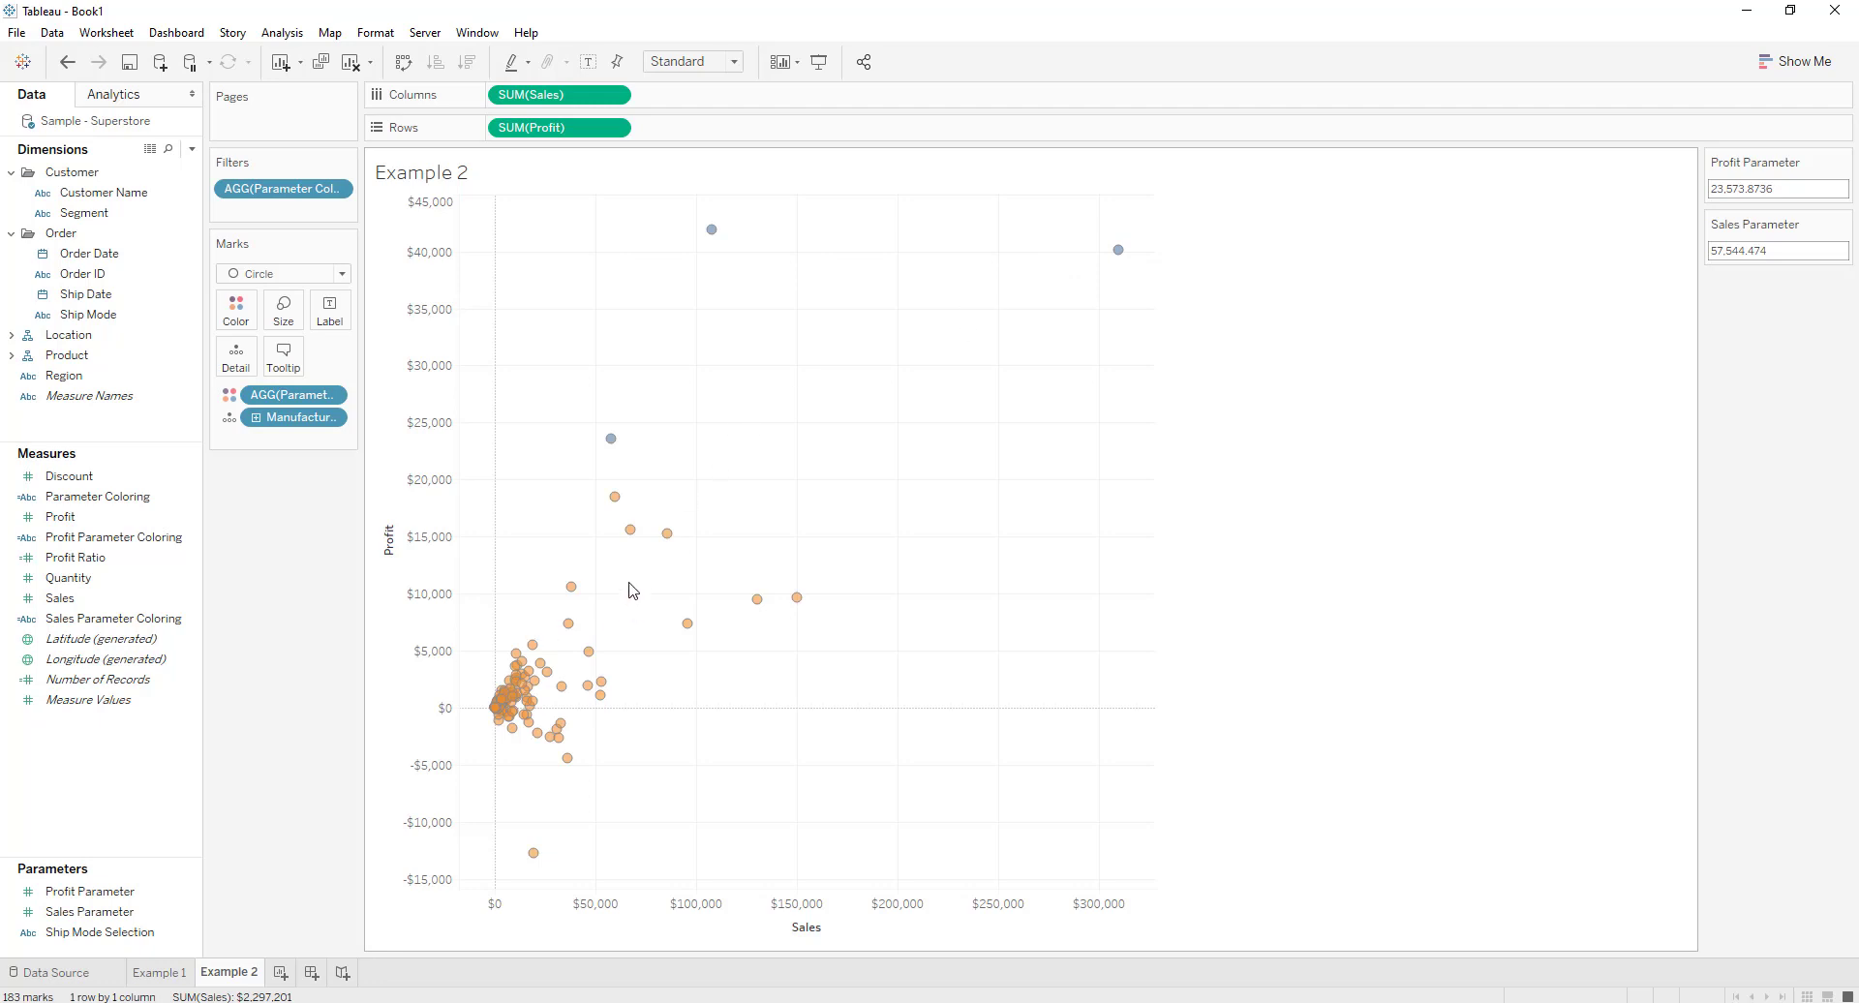
pyautogui.click(568, 761)
pyautogui.click(569, 762)
pyautogui.moveTo(567, 676)
pyautogui.moveTo(574, 772)
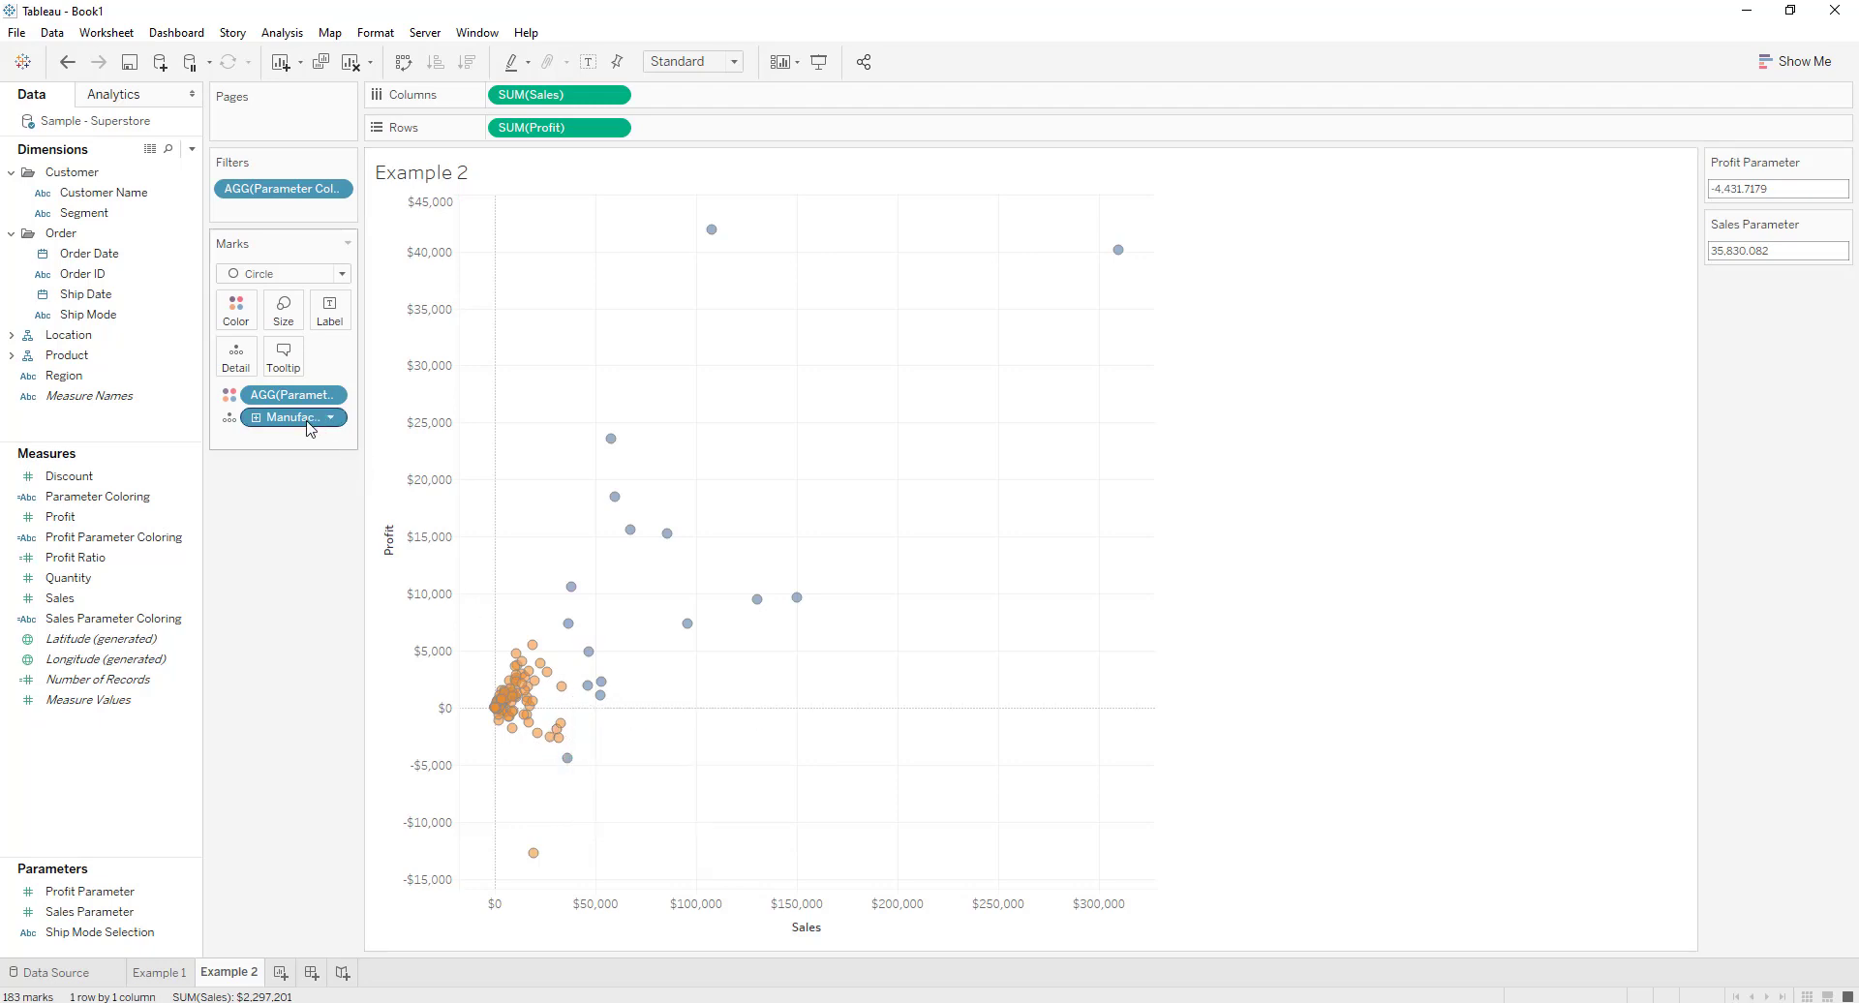
# Remove the Parameter Coloring filter and both the Manufacturer and Parameter Coloring fields from the scatter plot's marks
pyautogui.moveTo(326, 190); pyautogui.dragTo(325, 528)
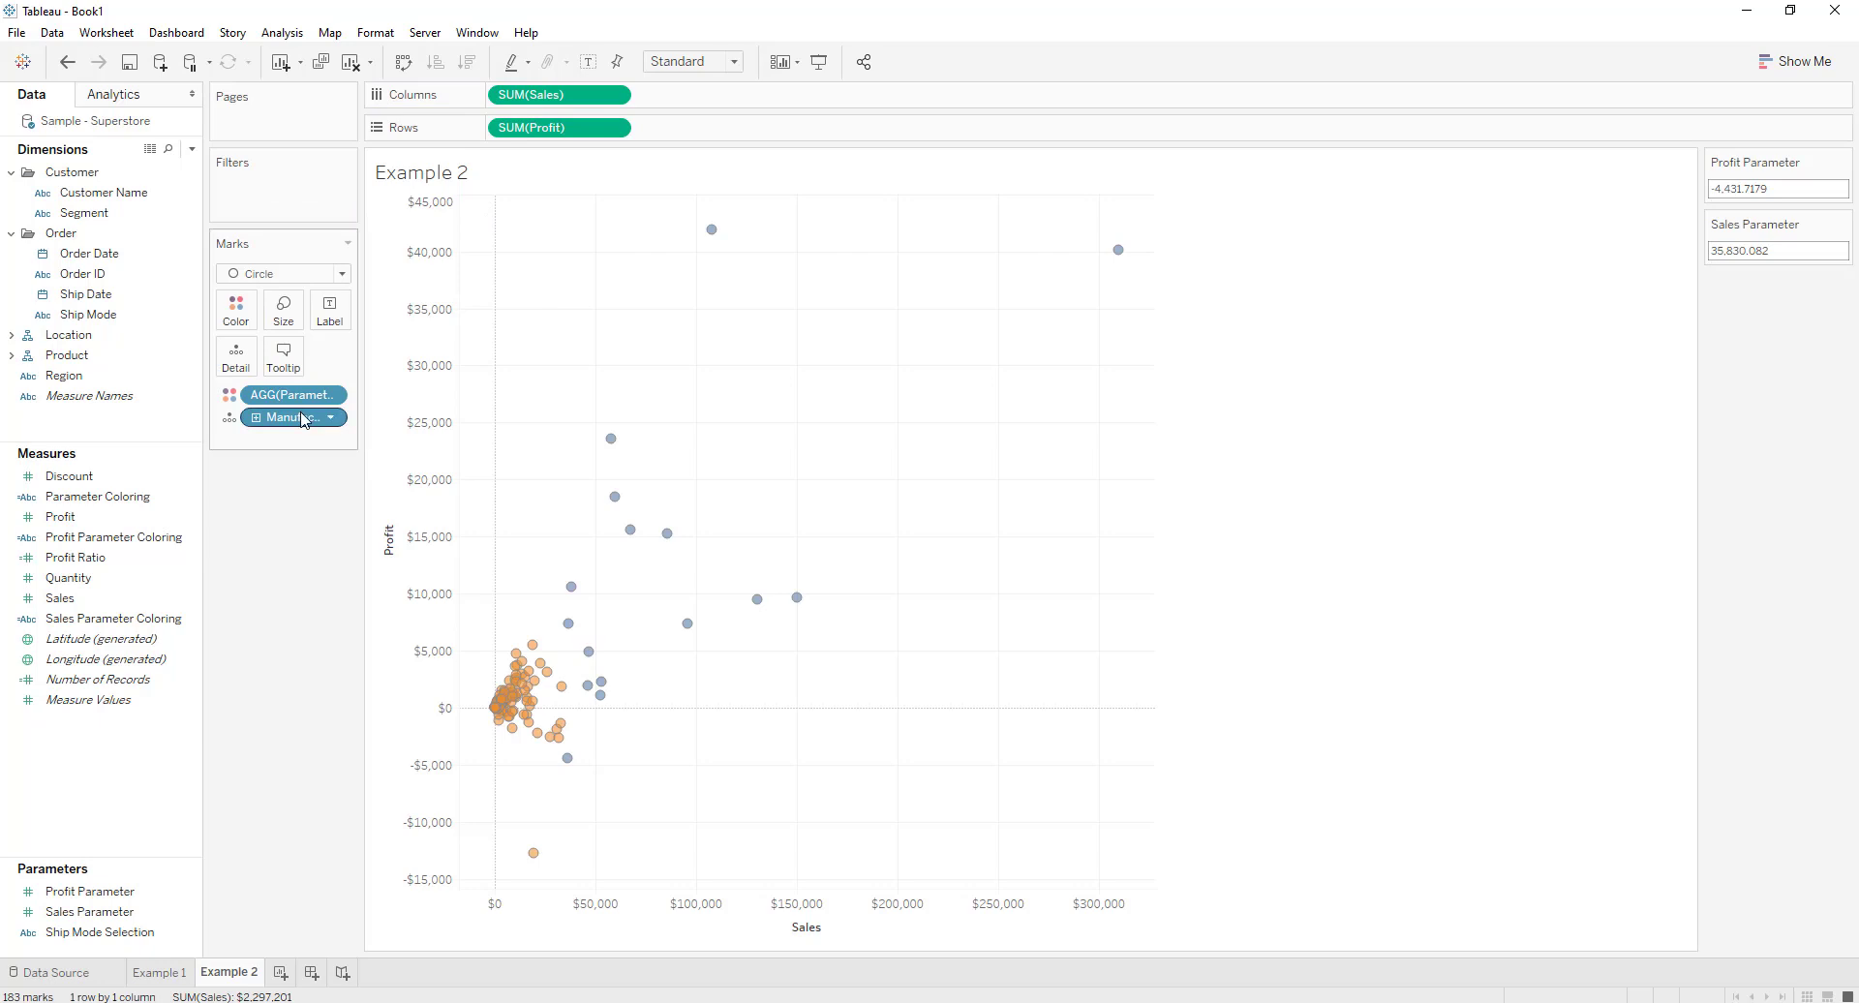
pyautogui.moveTo(307, 415); pyautogui.dragTo(293, 562)
pyautogui.moveTo(293, 395); pyautogui.dragTo(291, 587)
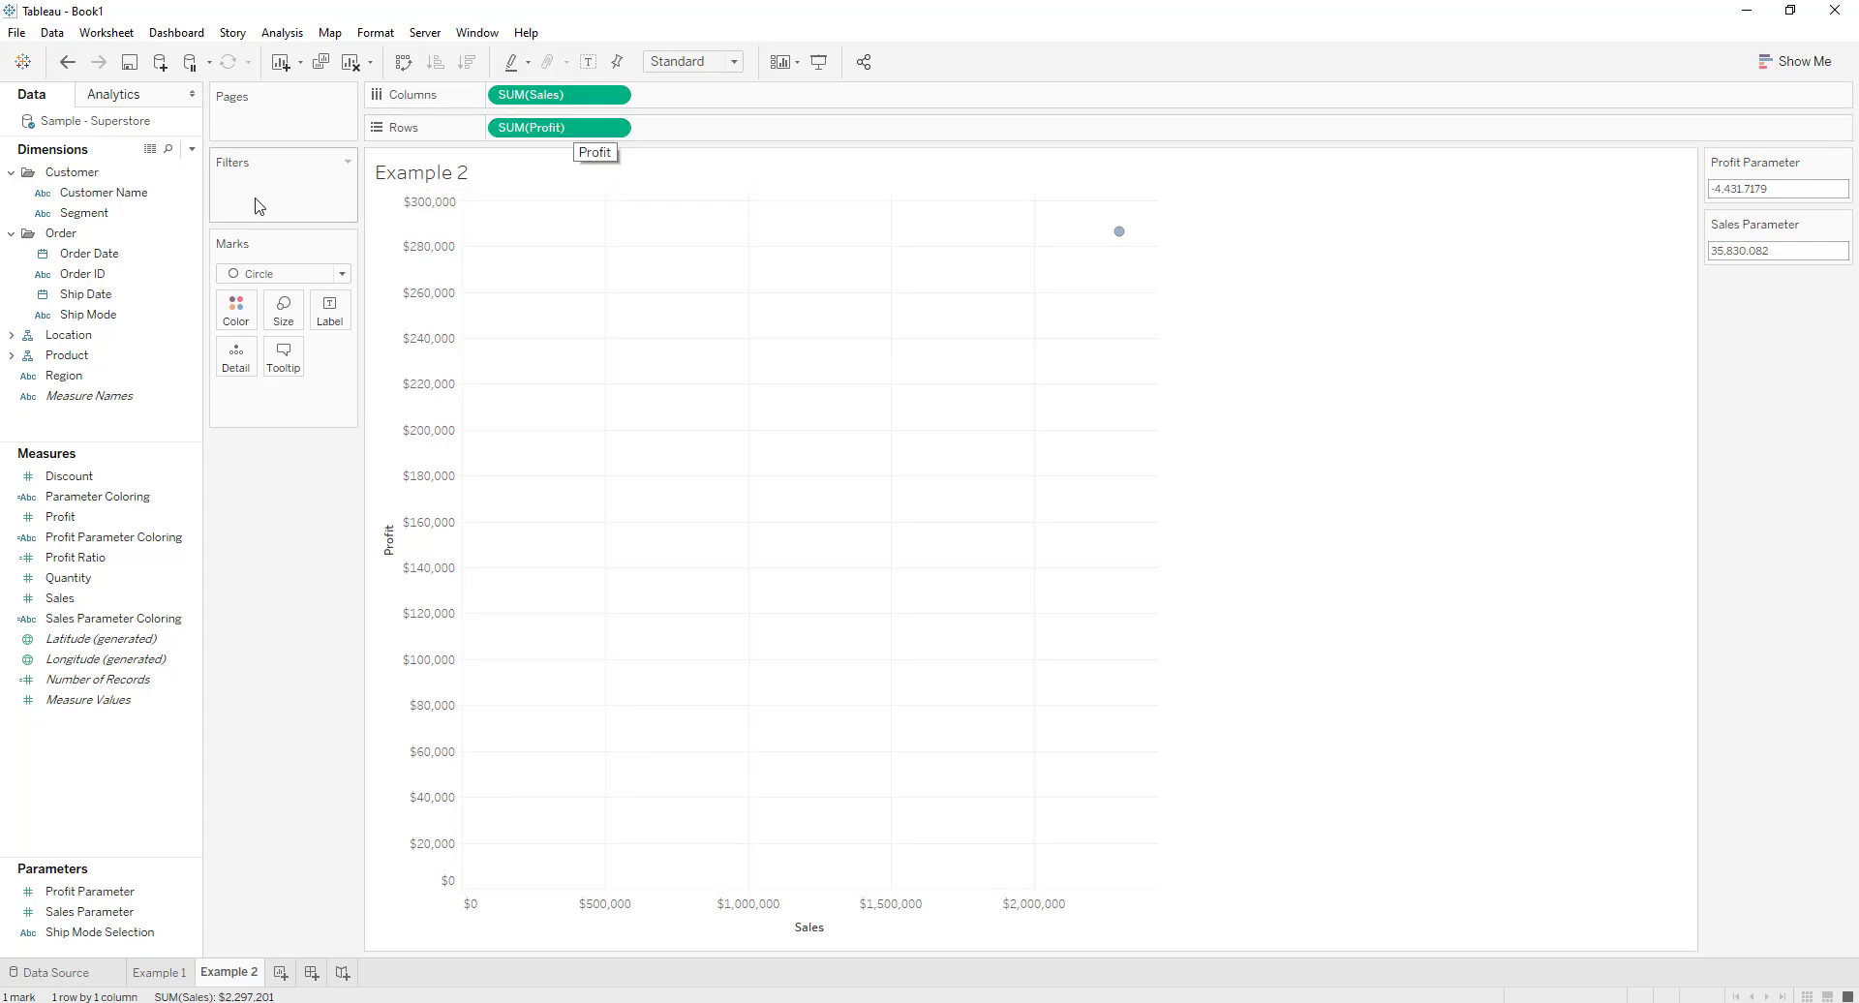
# Add Manufacturer from the Product hierarchy to the scatter plot's marks as detail
pyautogui.click(12, 356)
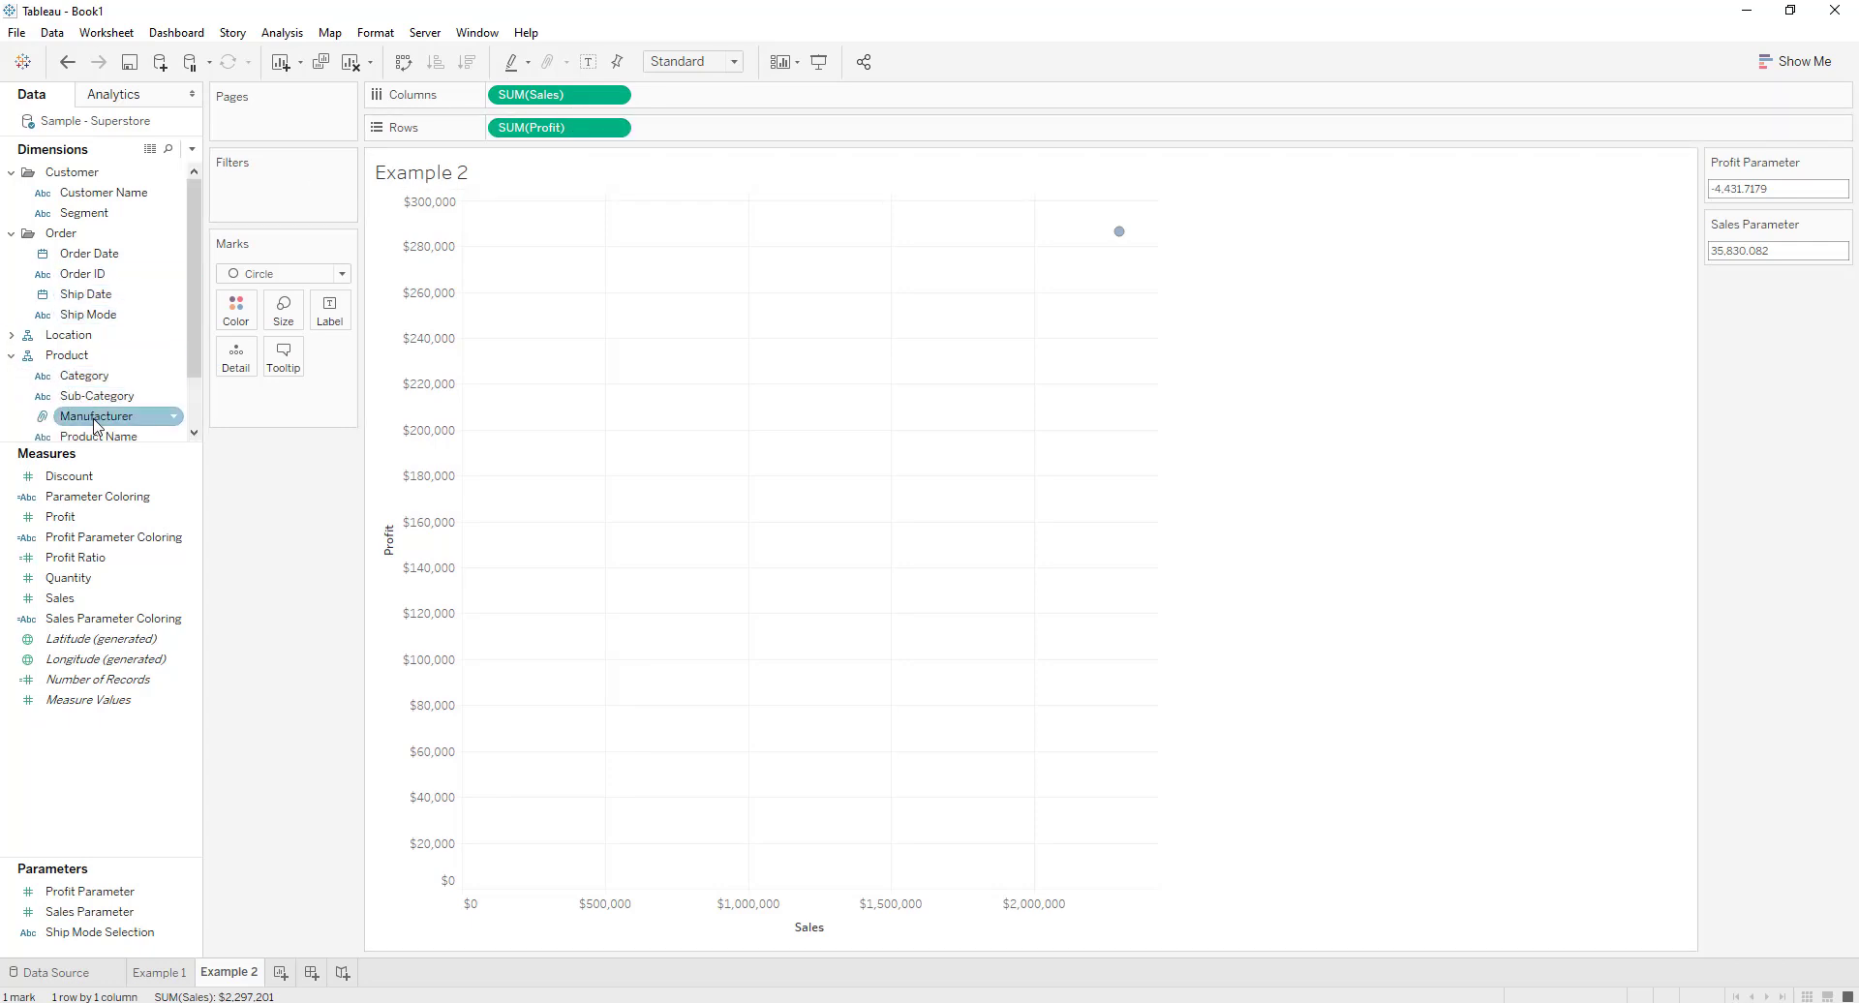
pyautogui.moveTo(96, 416); pyautogui.dragTo(287, 384)
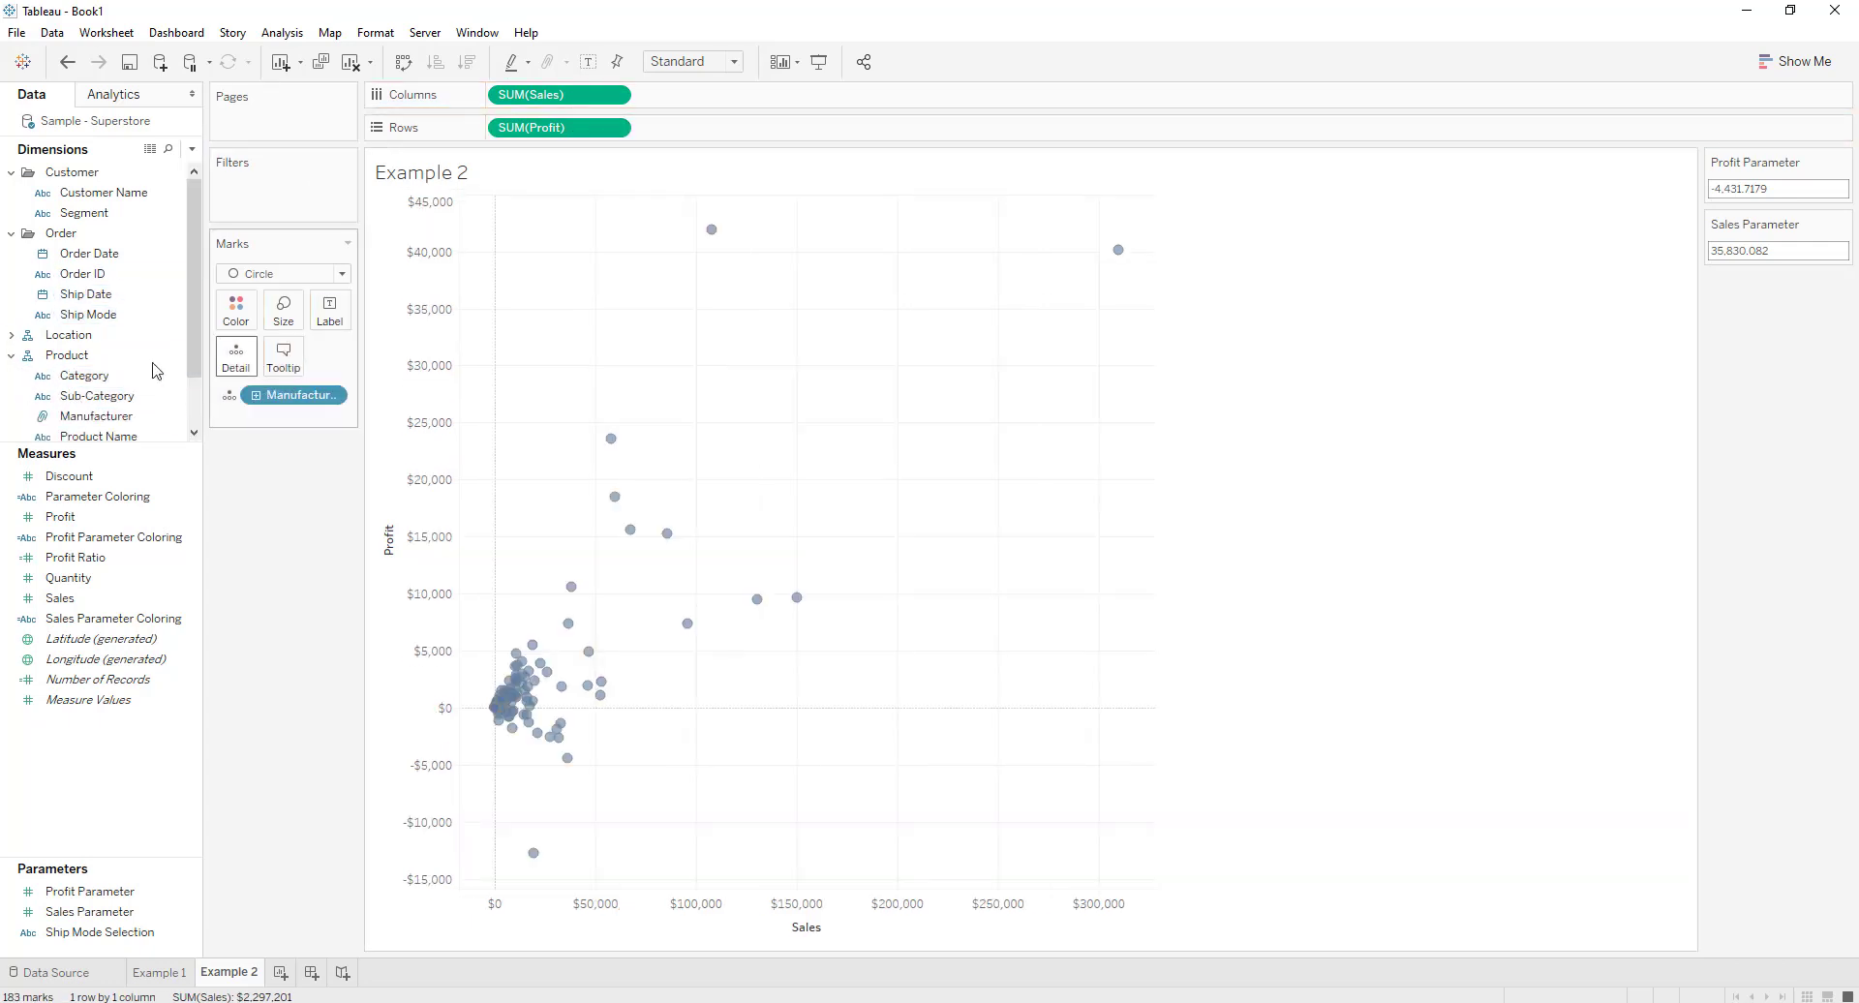
# Collapse the Product hierarchy and set the Profit Parameter's current value to 0
pyautogui.click(11, 355)
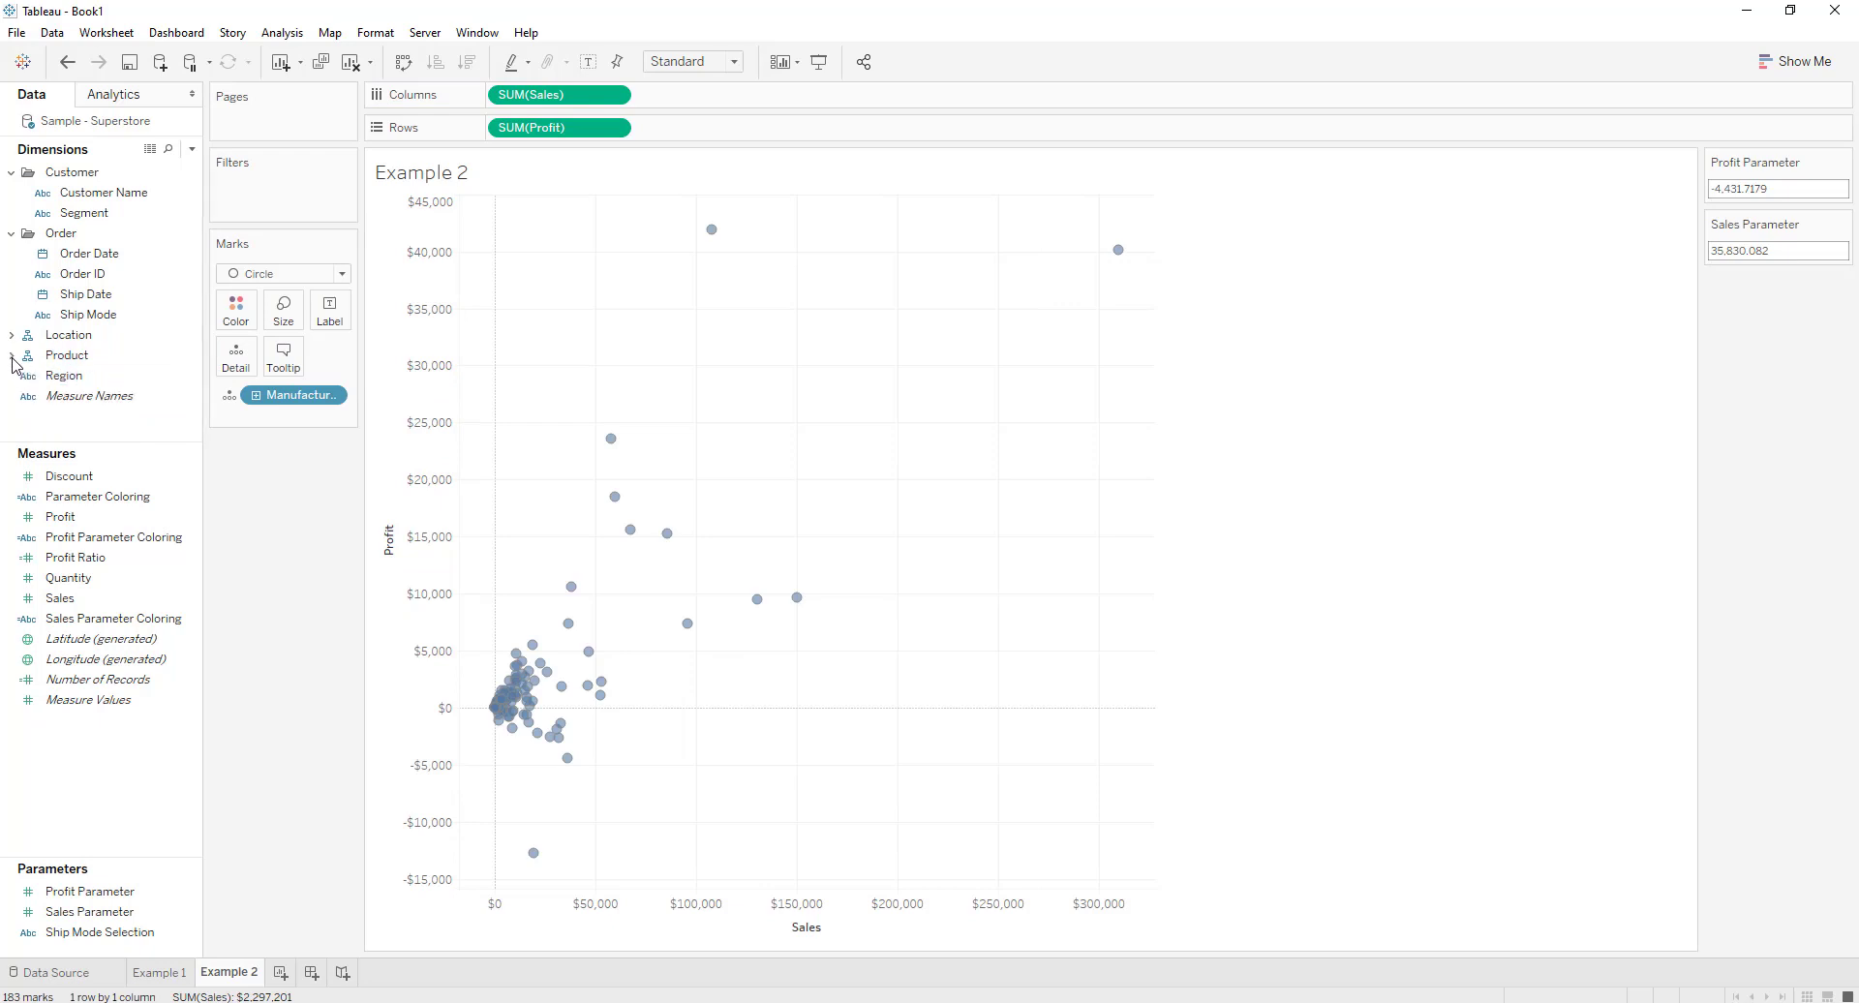
pyautogui.rightClick(157, 889)
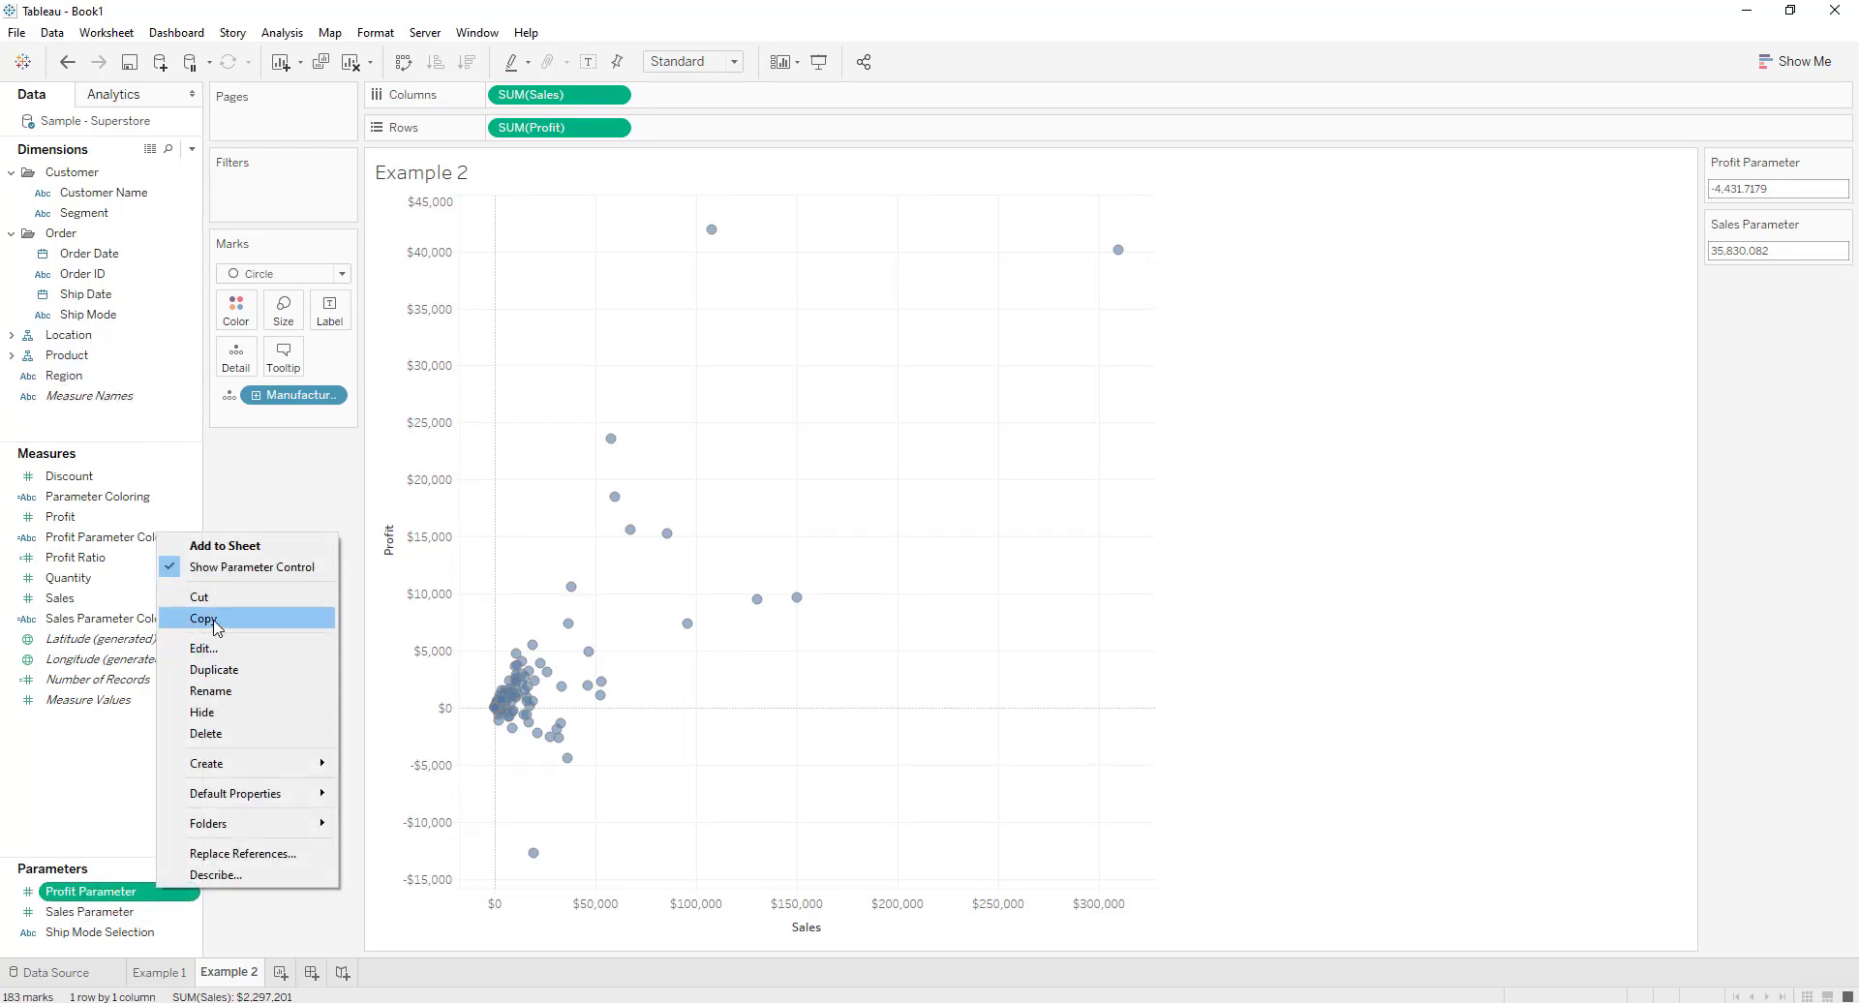
pyautogui.click(218, 648)
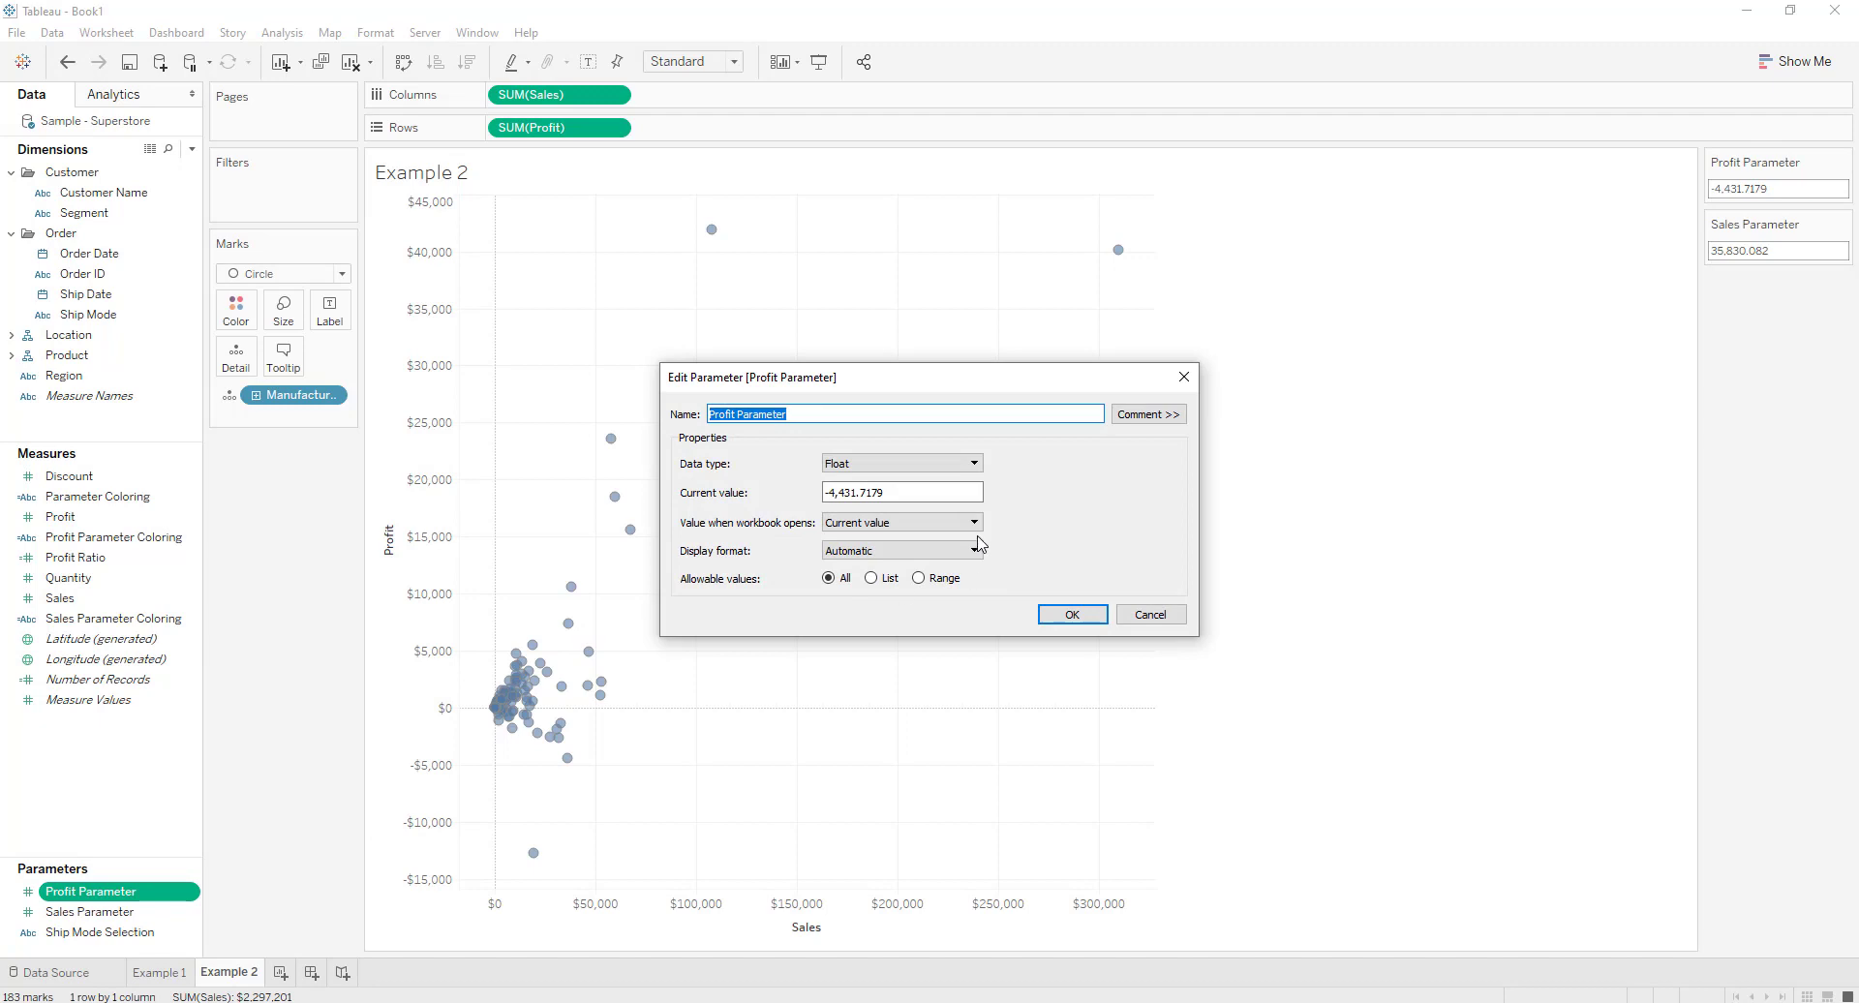
pyautogui.moveTo(913, 494); pyautogui.dragTo(709, 501)
pyautogui.press('BackSpace')
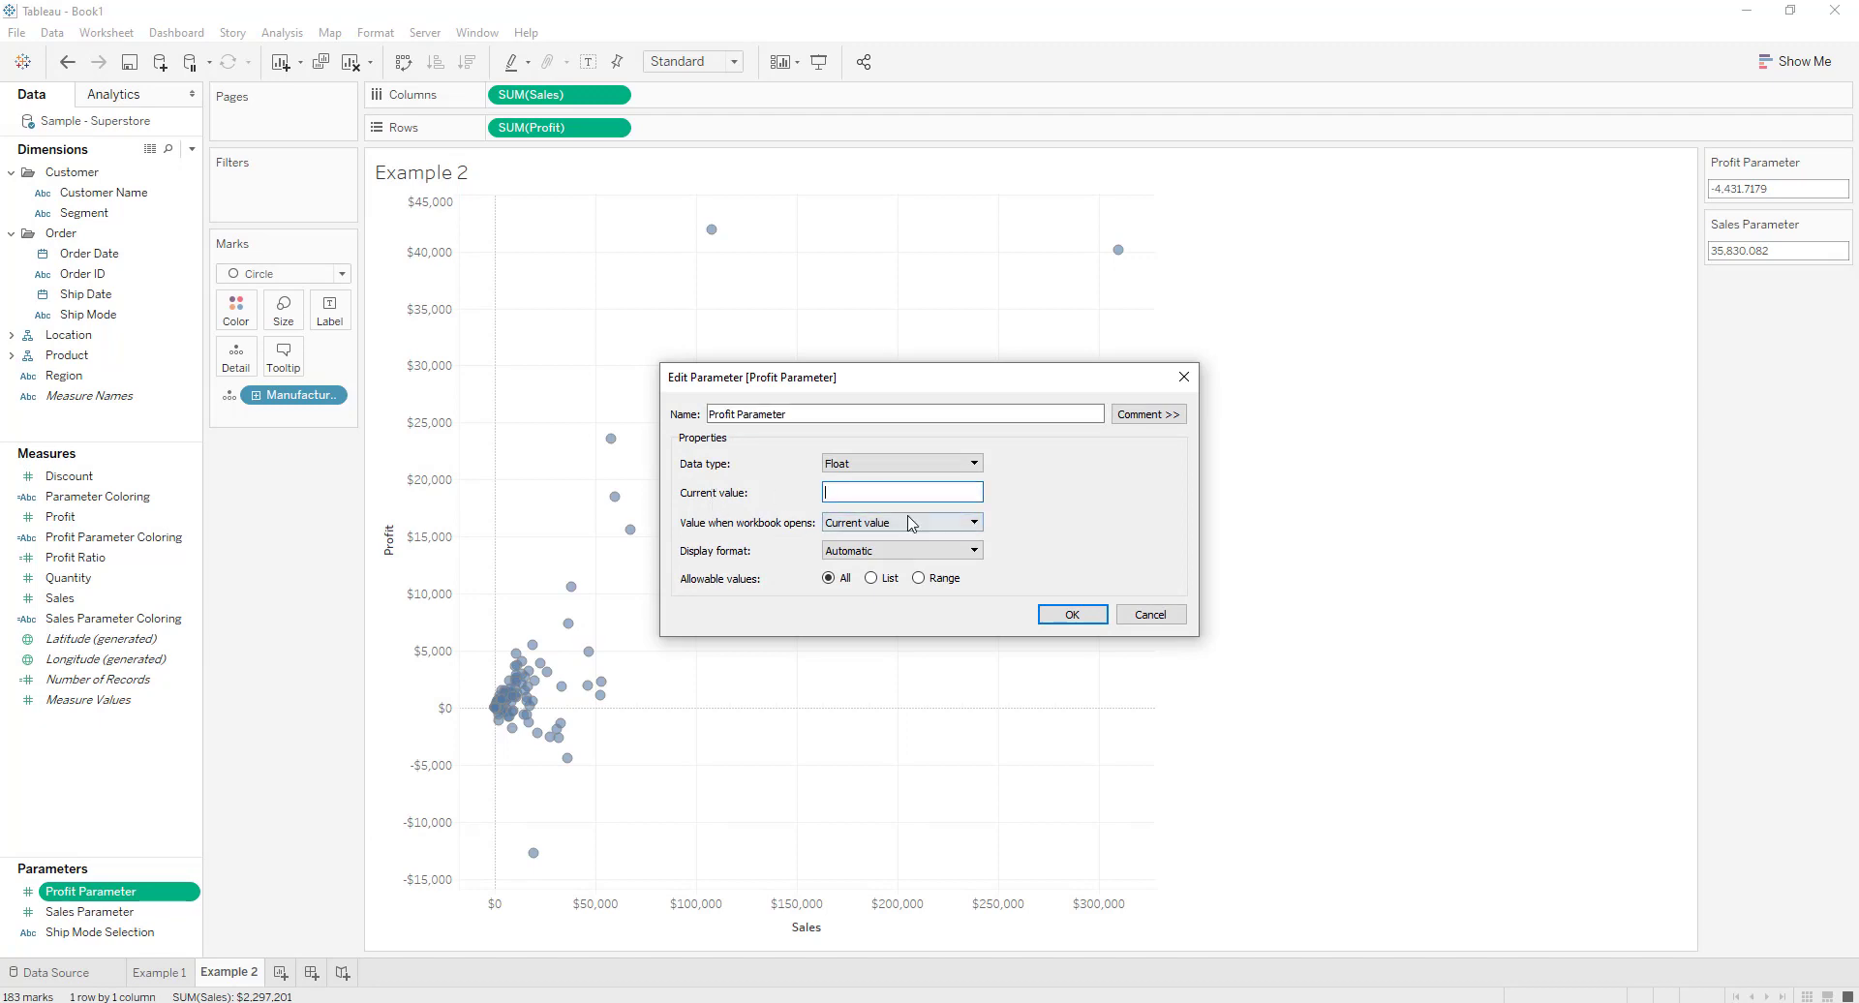
pyautogui.write('0')
pyautogui.click(1072, 614)
# Set the Sales Parameter's current value to 0
pyautogui.rightClick(97, 912)
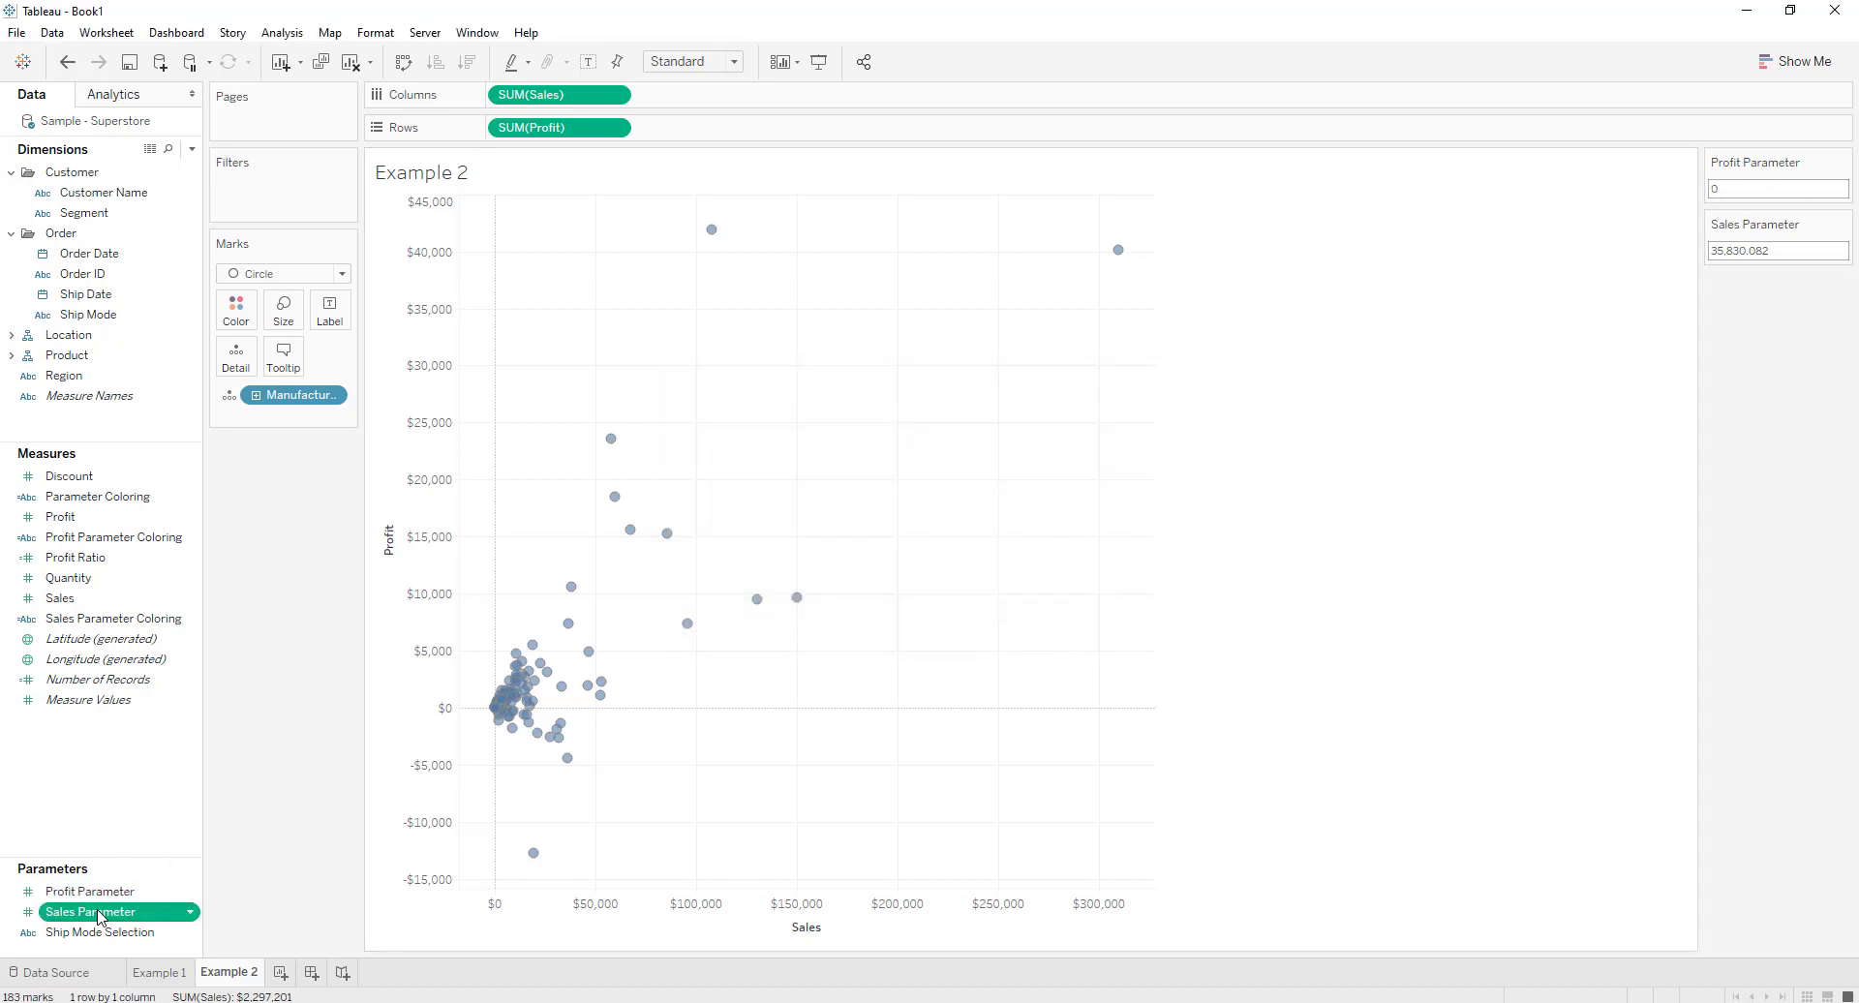
pyautogui.click(145, 671)
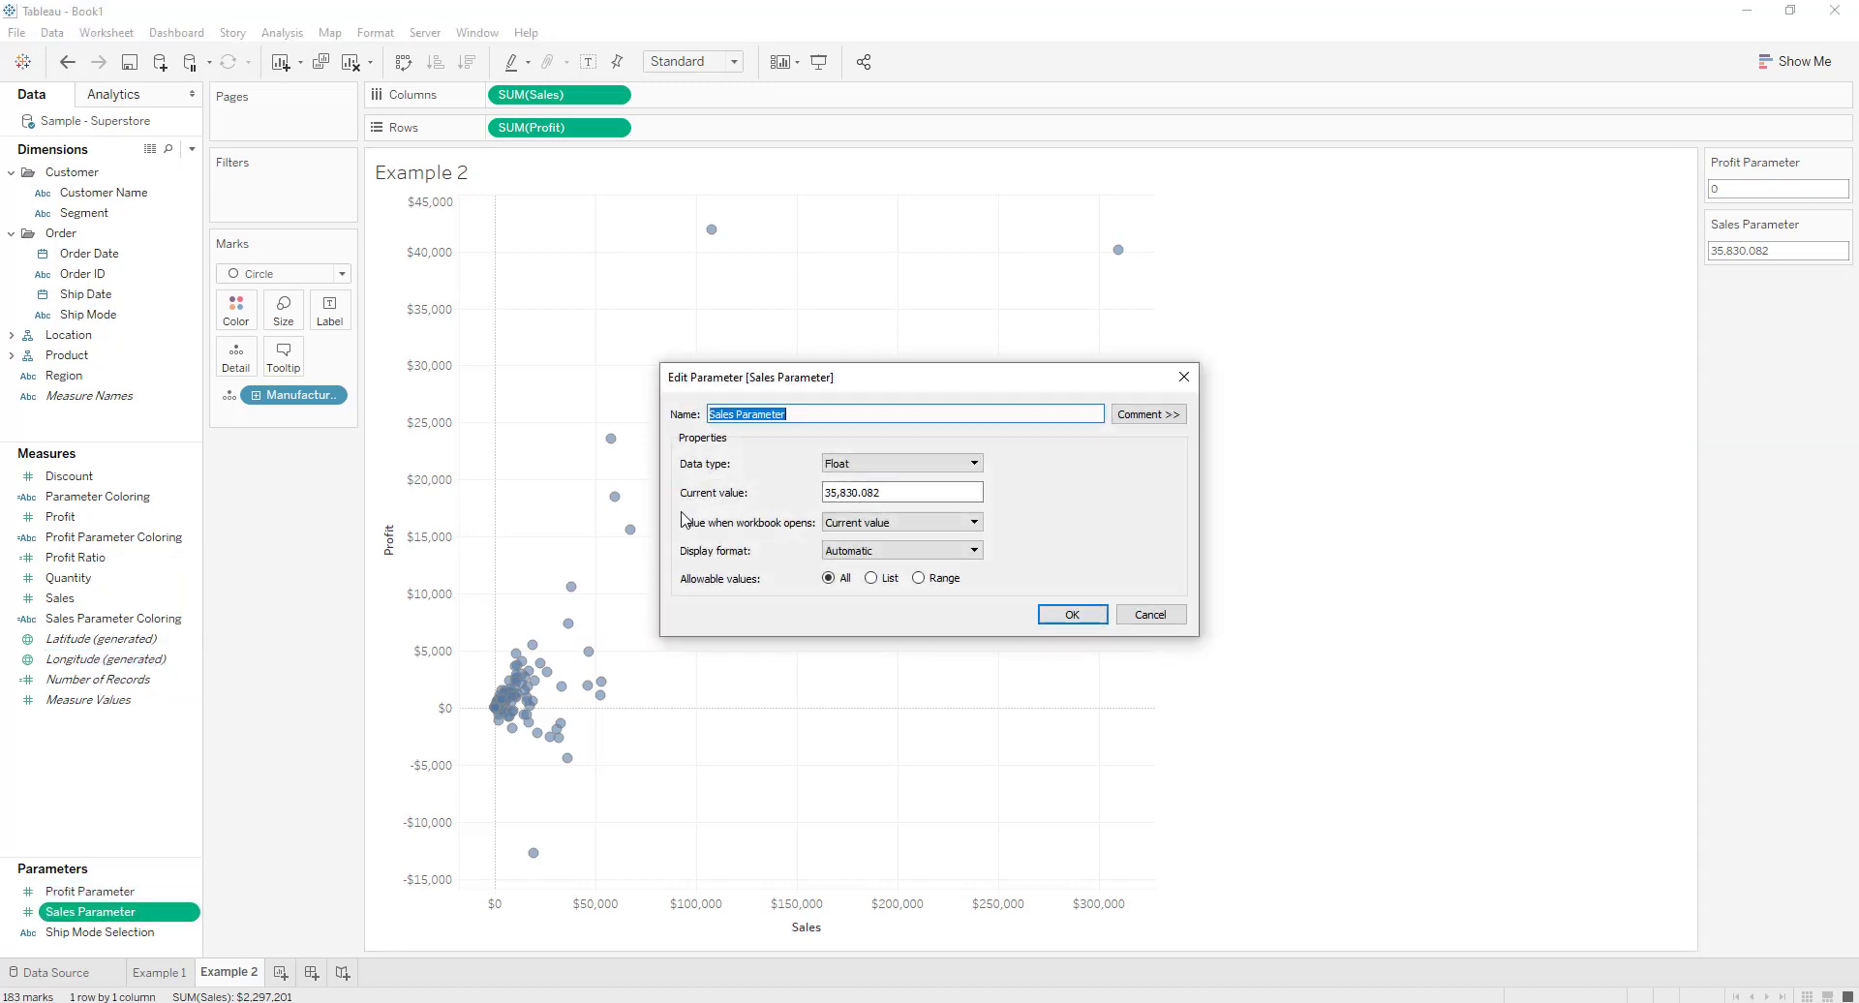
pyautogui.doubleClick(888, 490)
pyautogui.press('BackSpace')
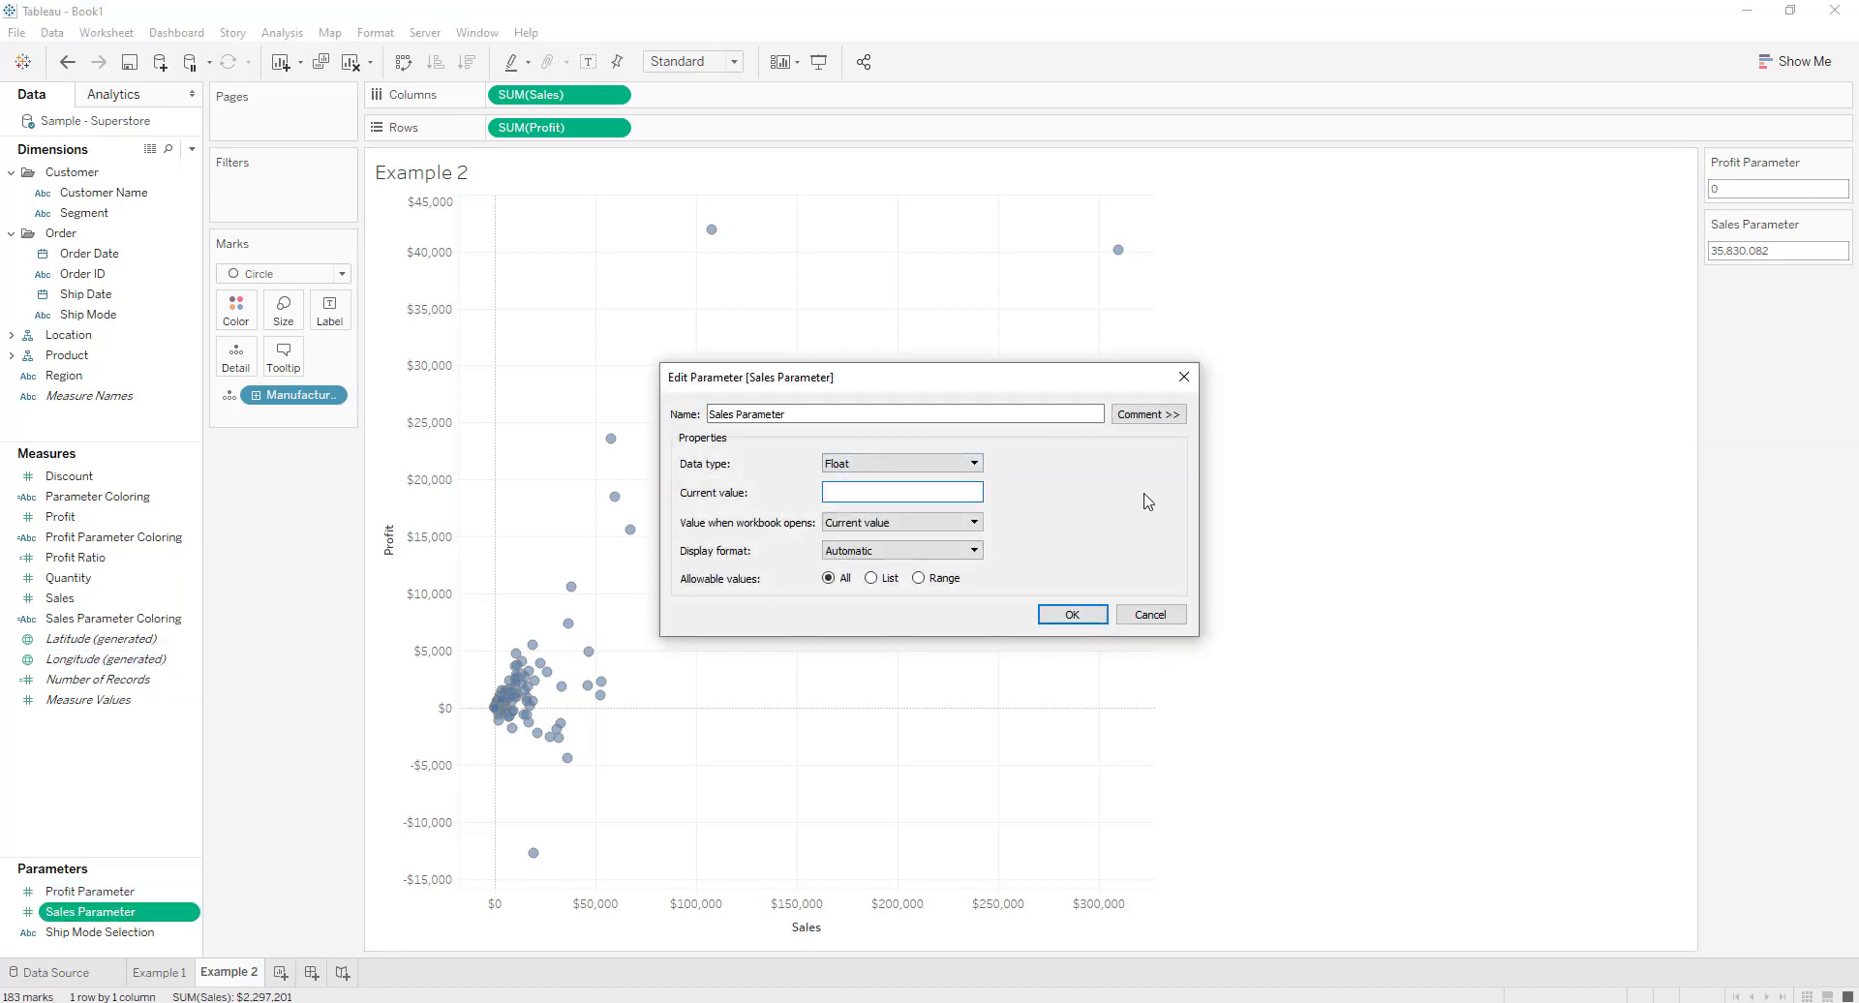
pyautogui.click(1075, 616)
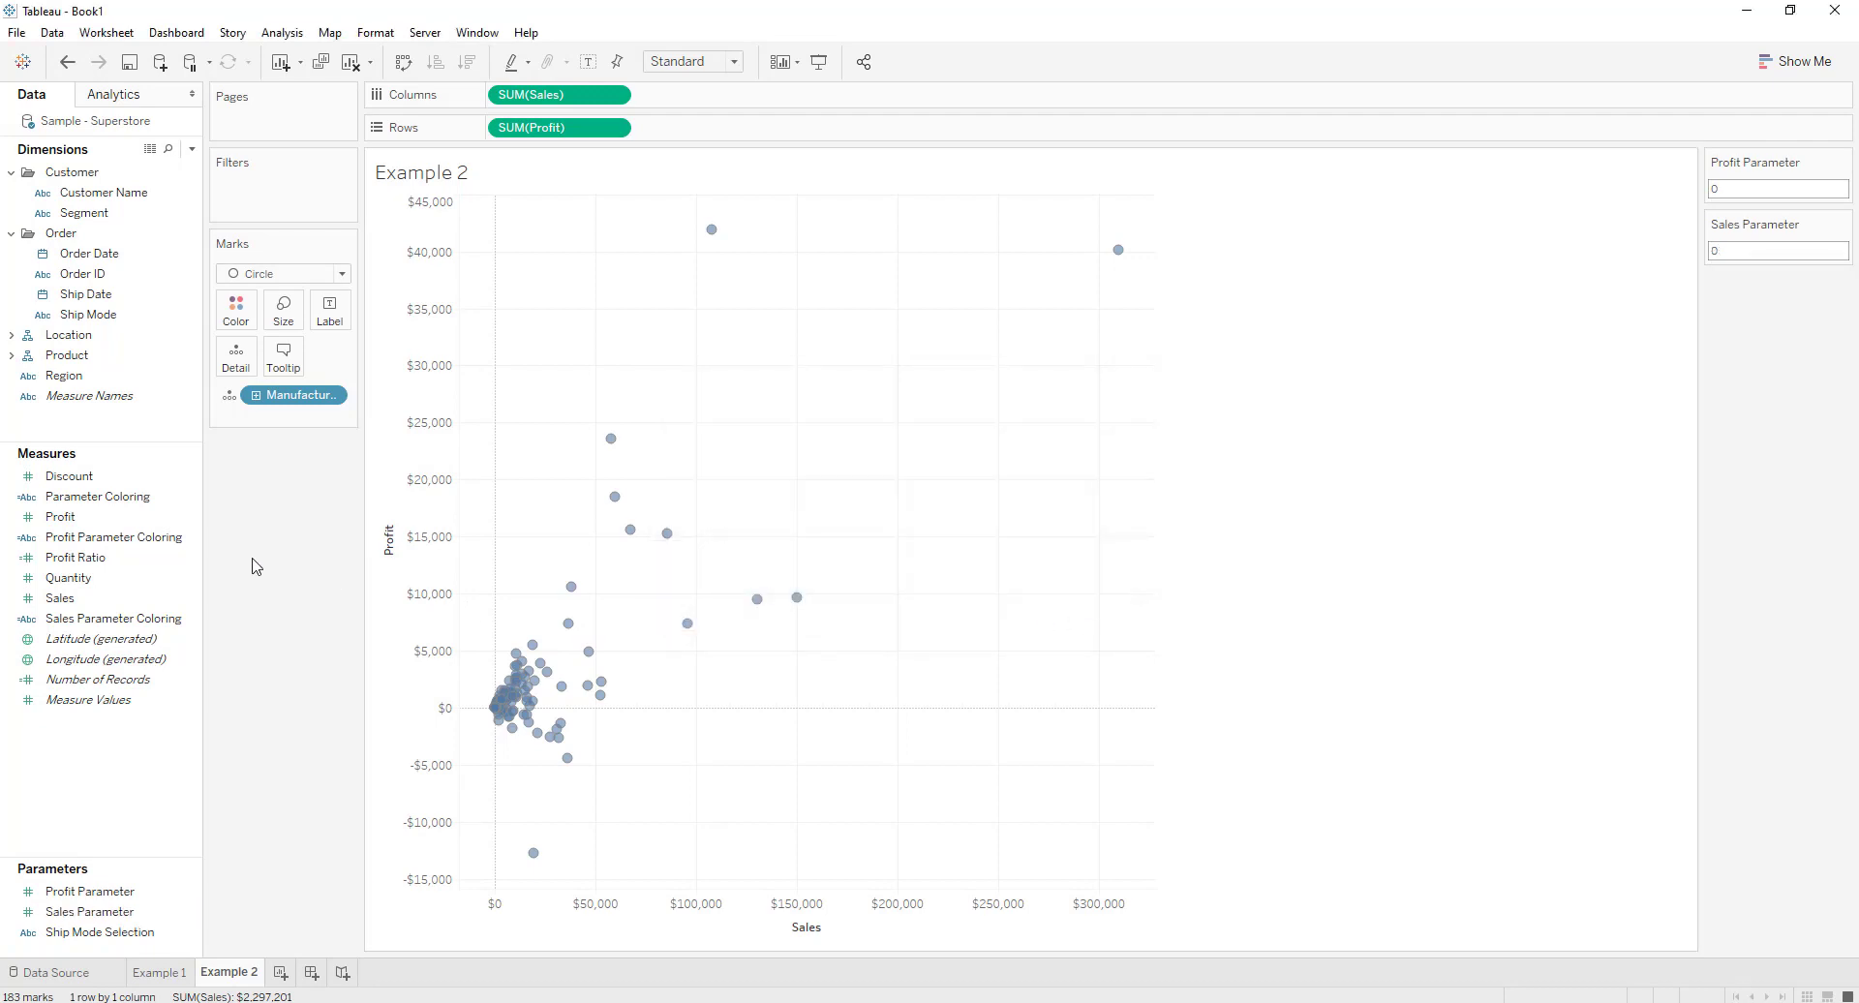
# Review the Profit Parameter Coloring formula, examining its profit comparison and the Greater and Lesser outcomes
pyautogui.click(96, 502)
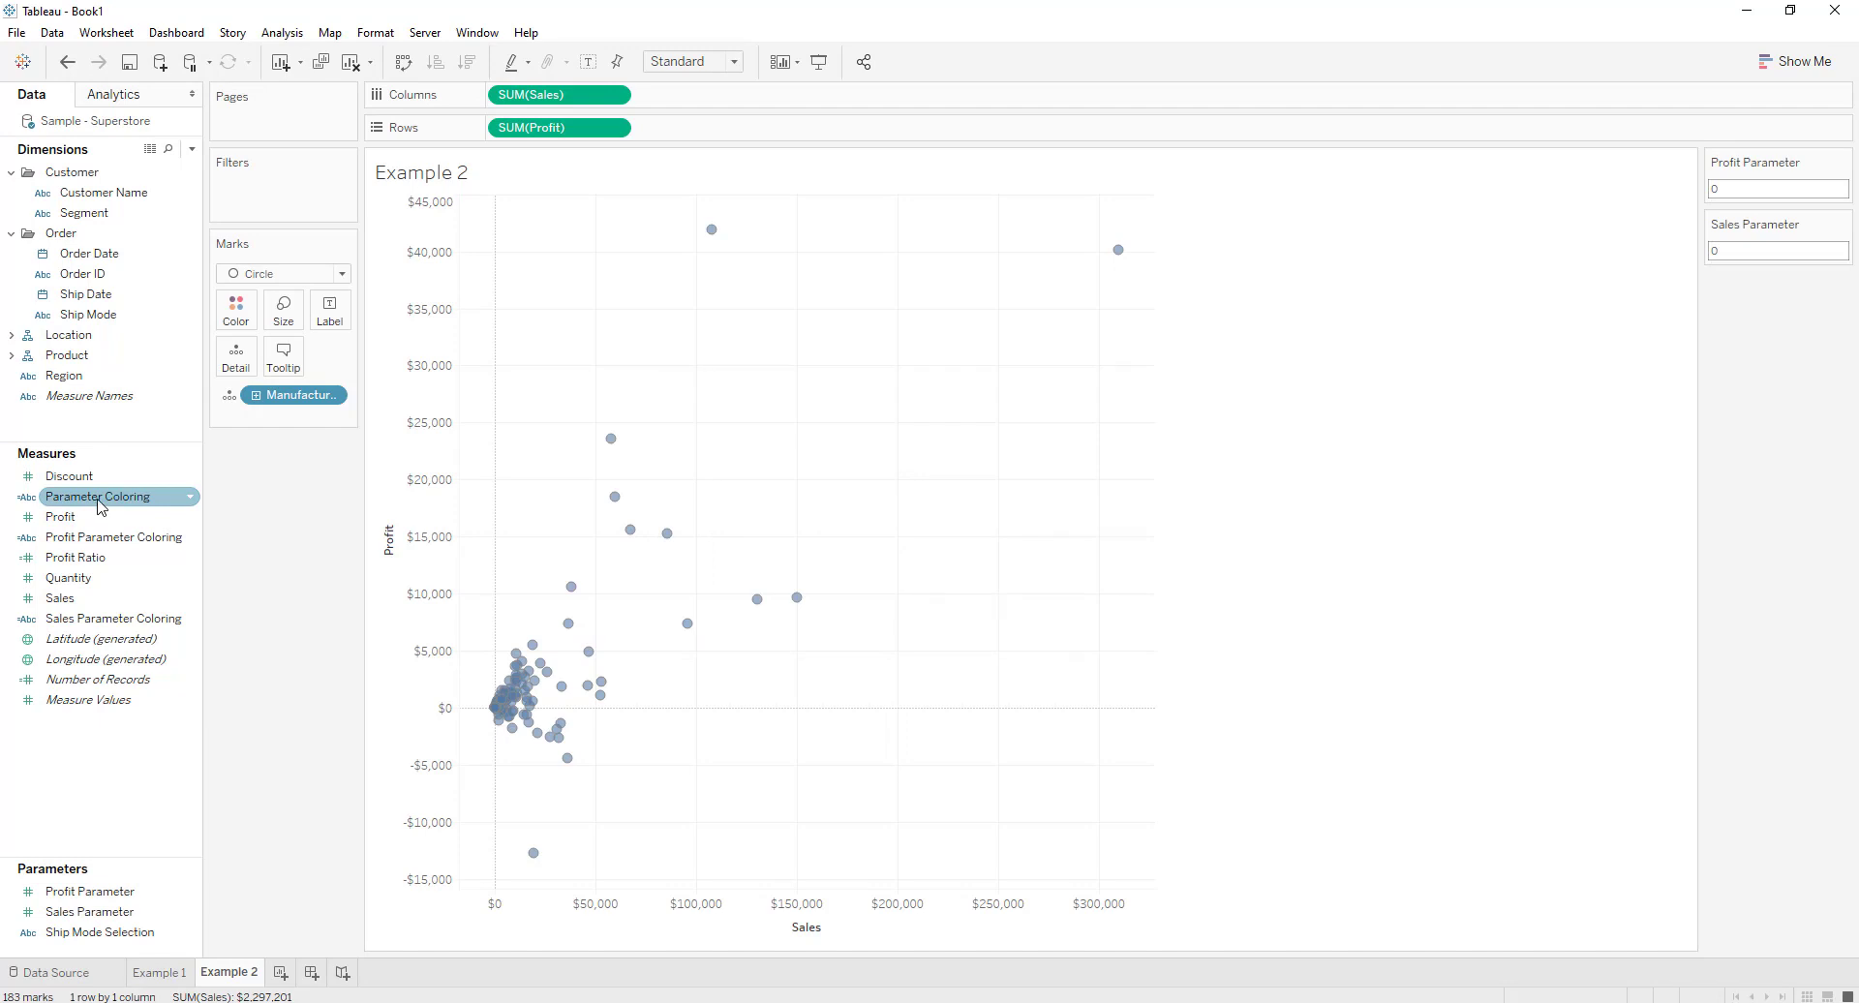
pyautogui.click(118, 538)
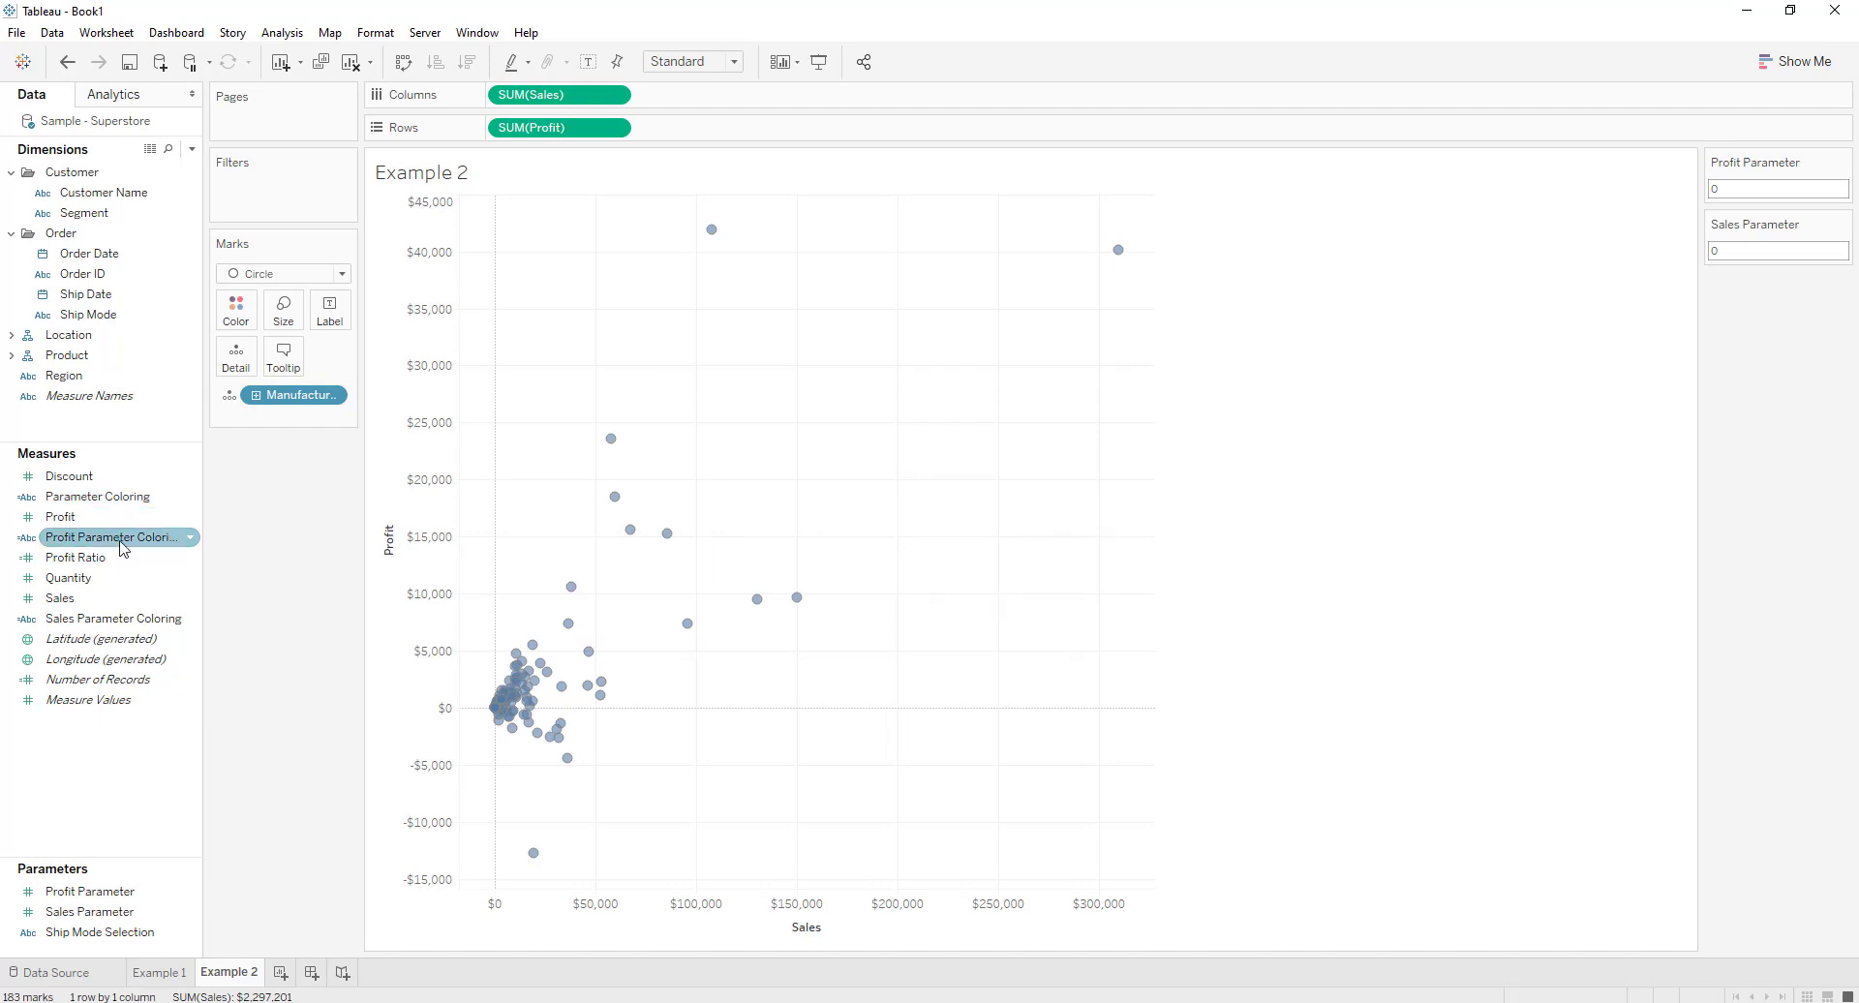
pyautogui.rightClick(123, 541)
pyautogui.click(170, 651)
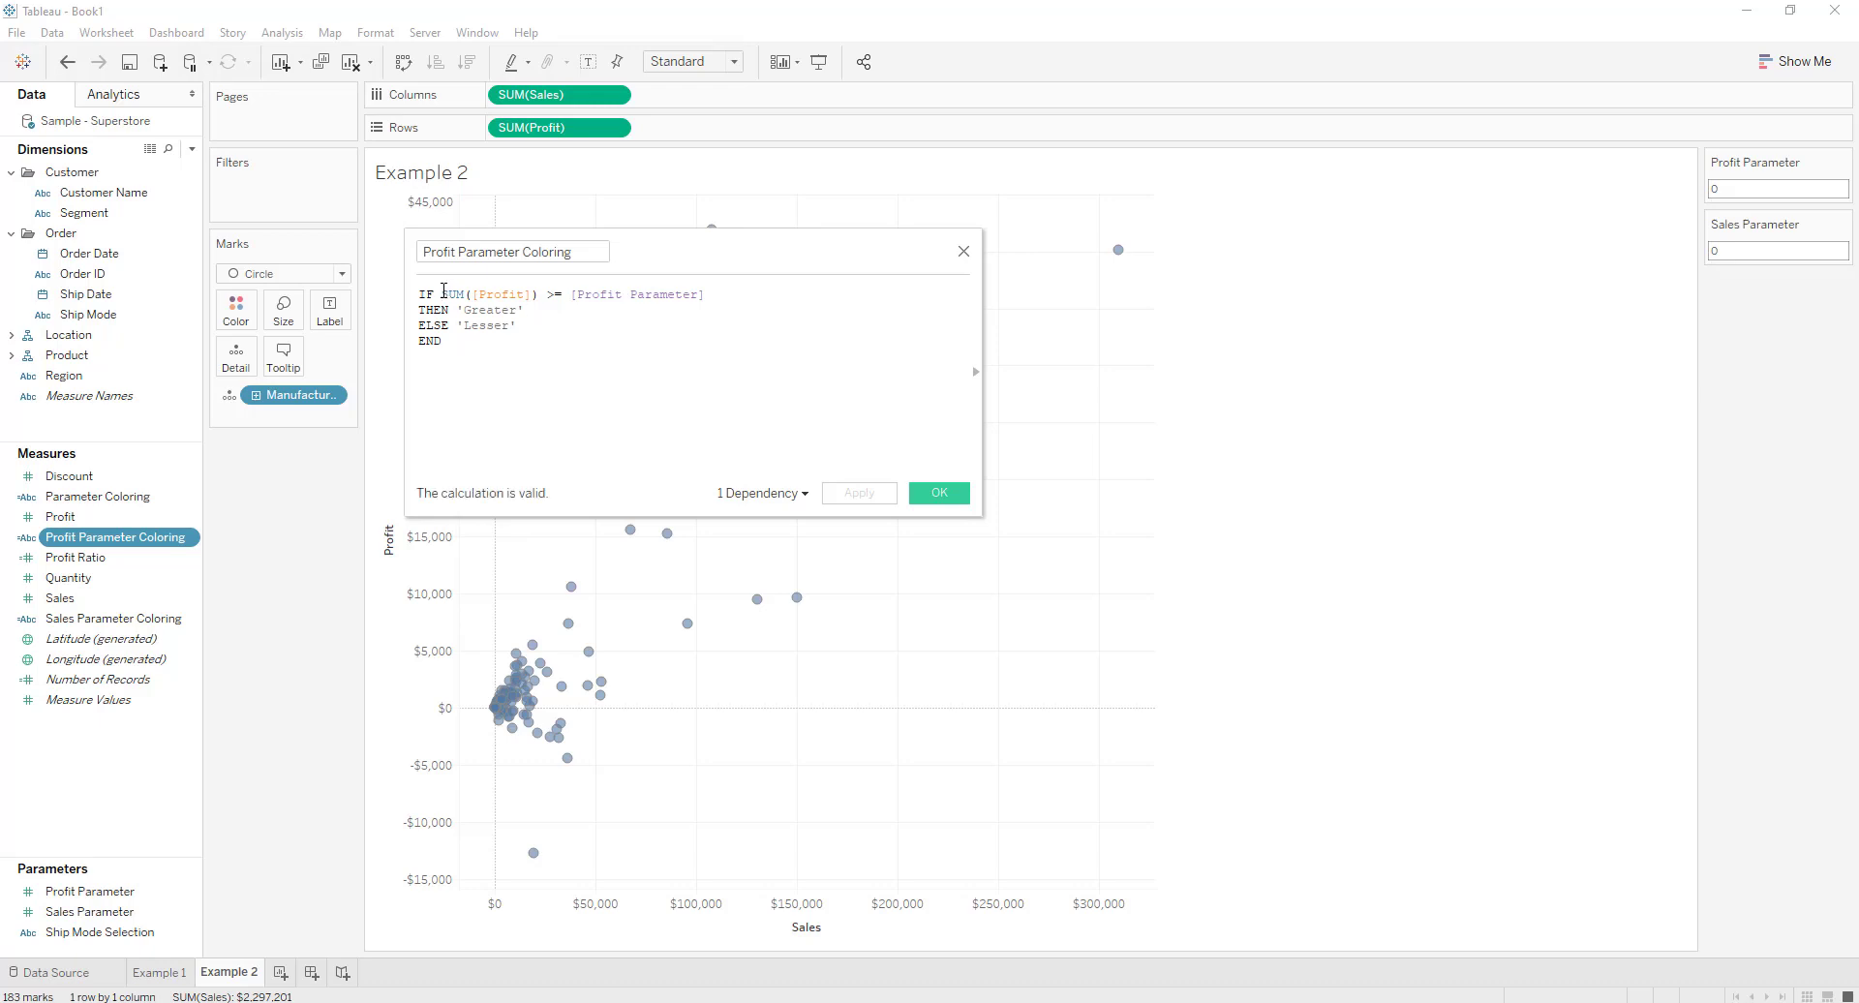
pyautogui.moveTo(441, 293); pyautogui.dragTo(582, 291)
pyautogui.moveTo(697, 293); pyautogui.dragTo(710, 294)
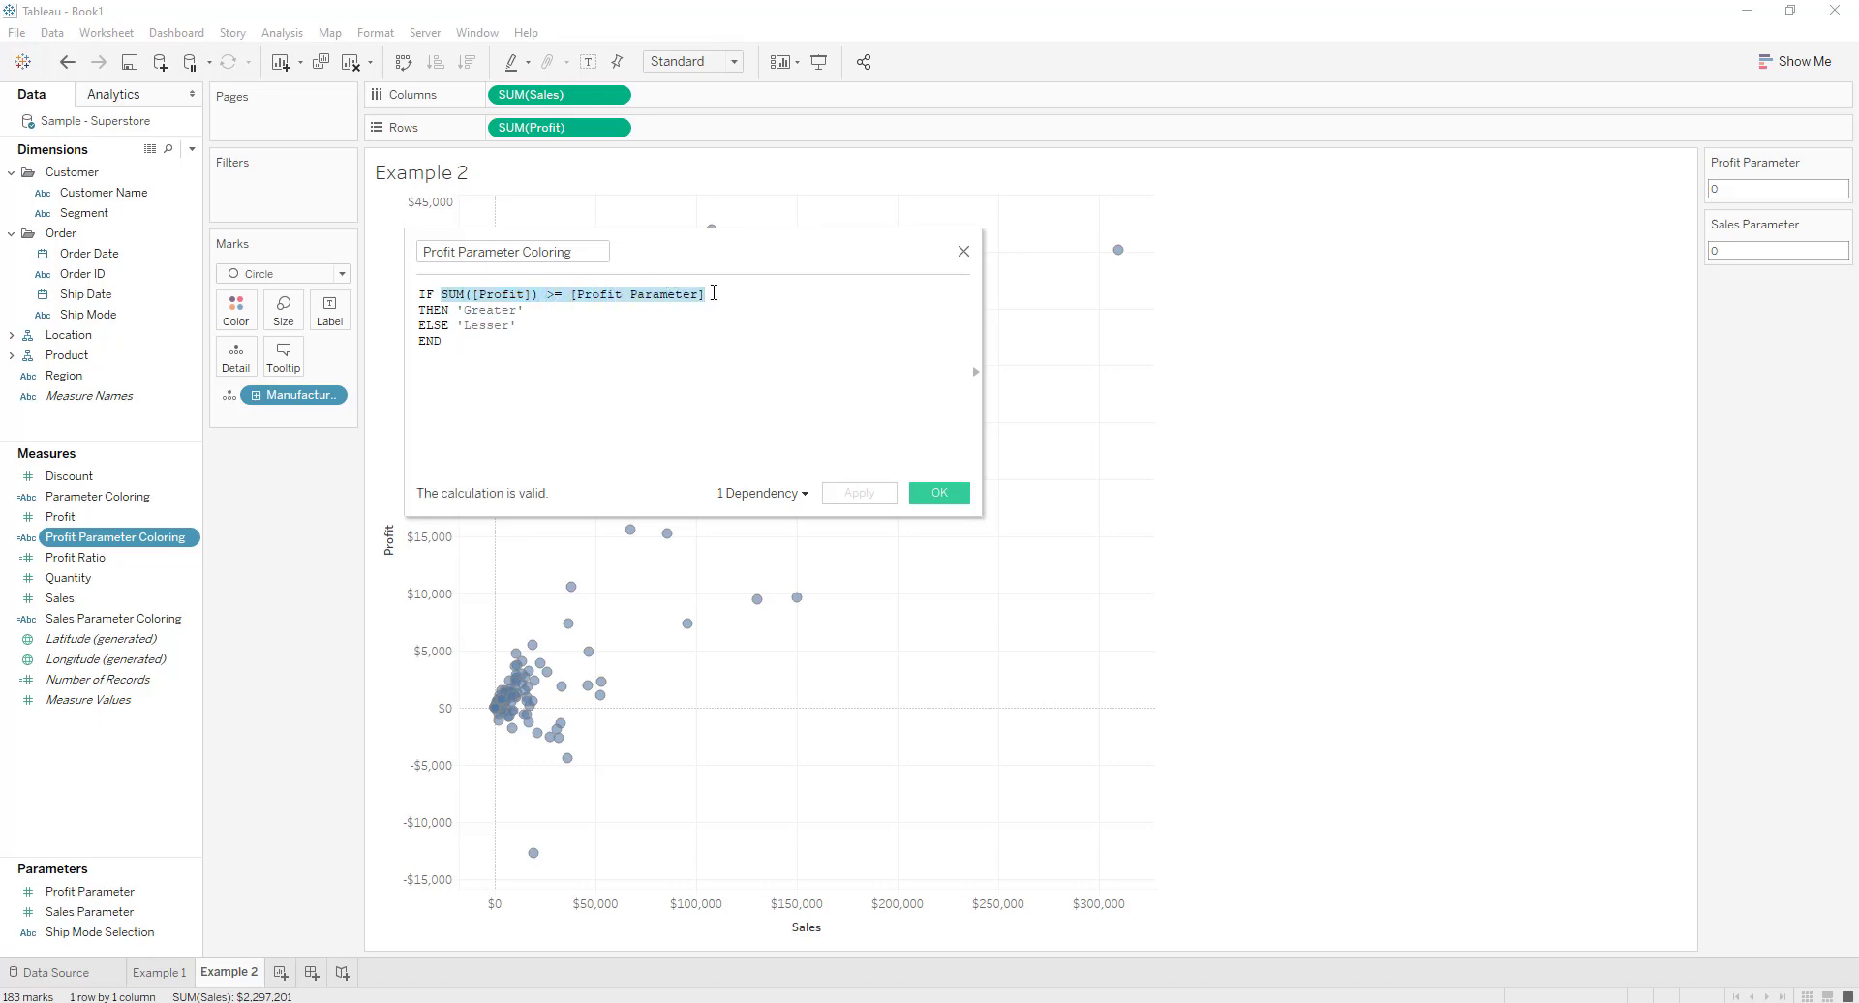
pyautogui.click(637, 331)
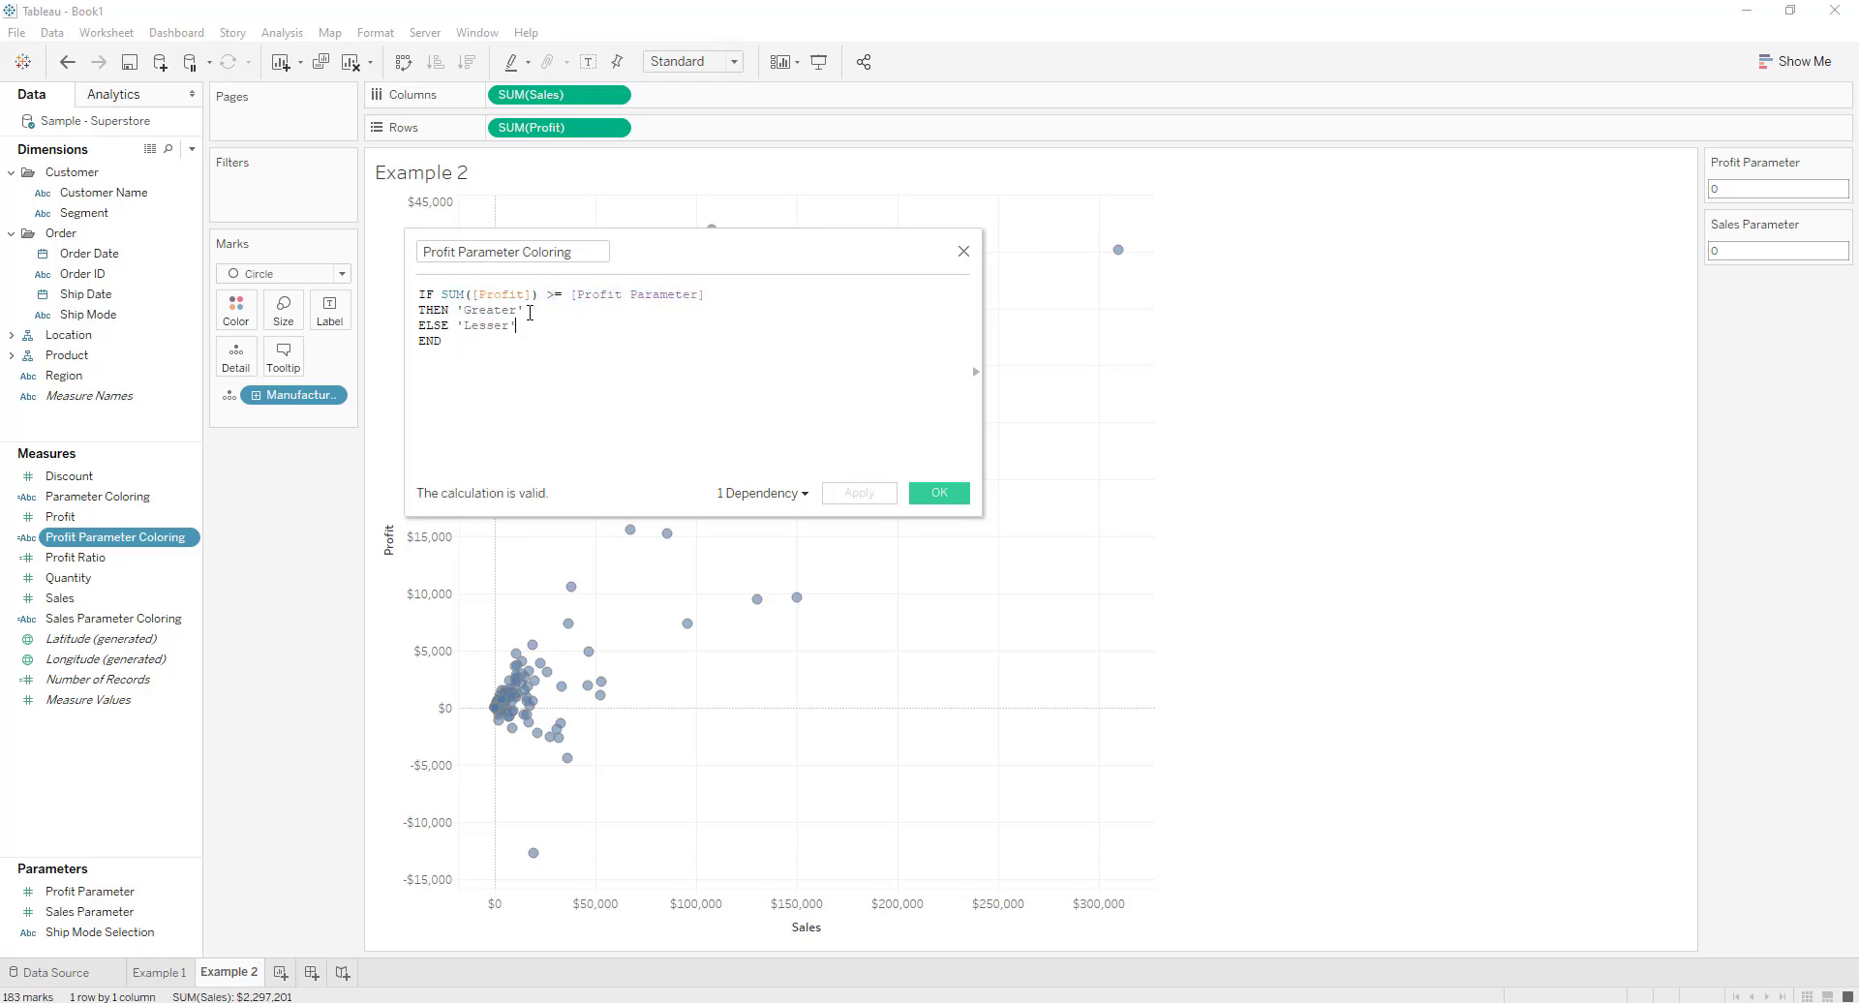
pyautogui.moveTo(521, 326); pyautogui.dragTo(474, 325)
pyautogui.click(937, 493)
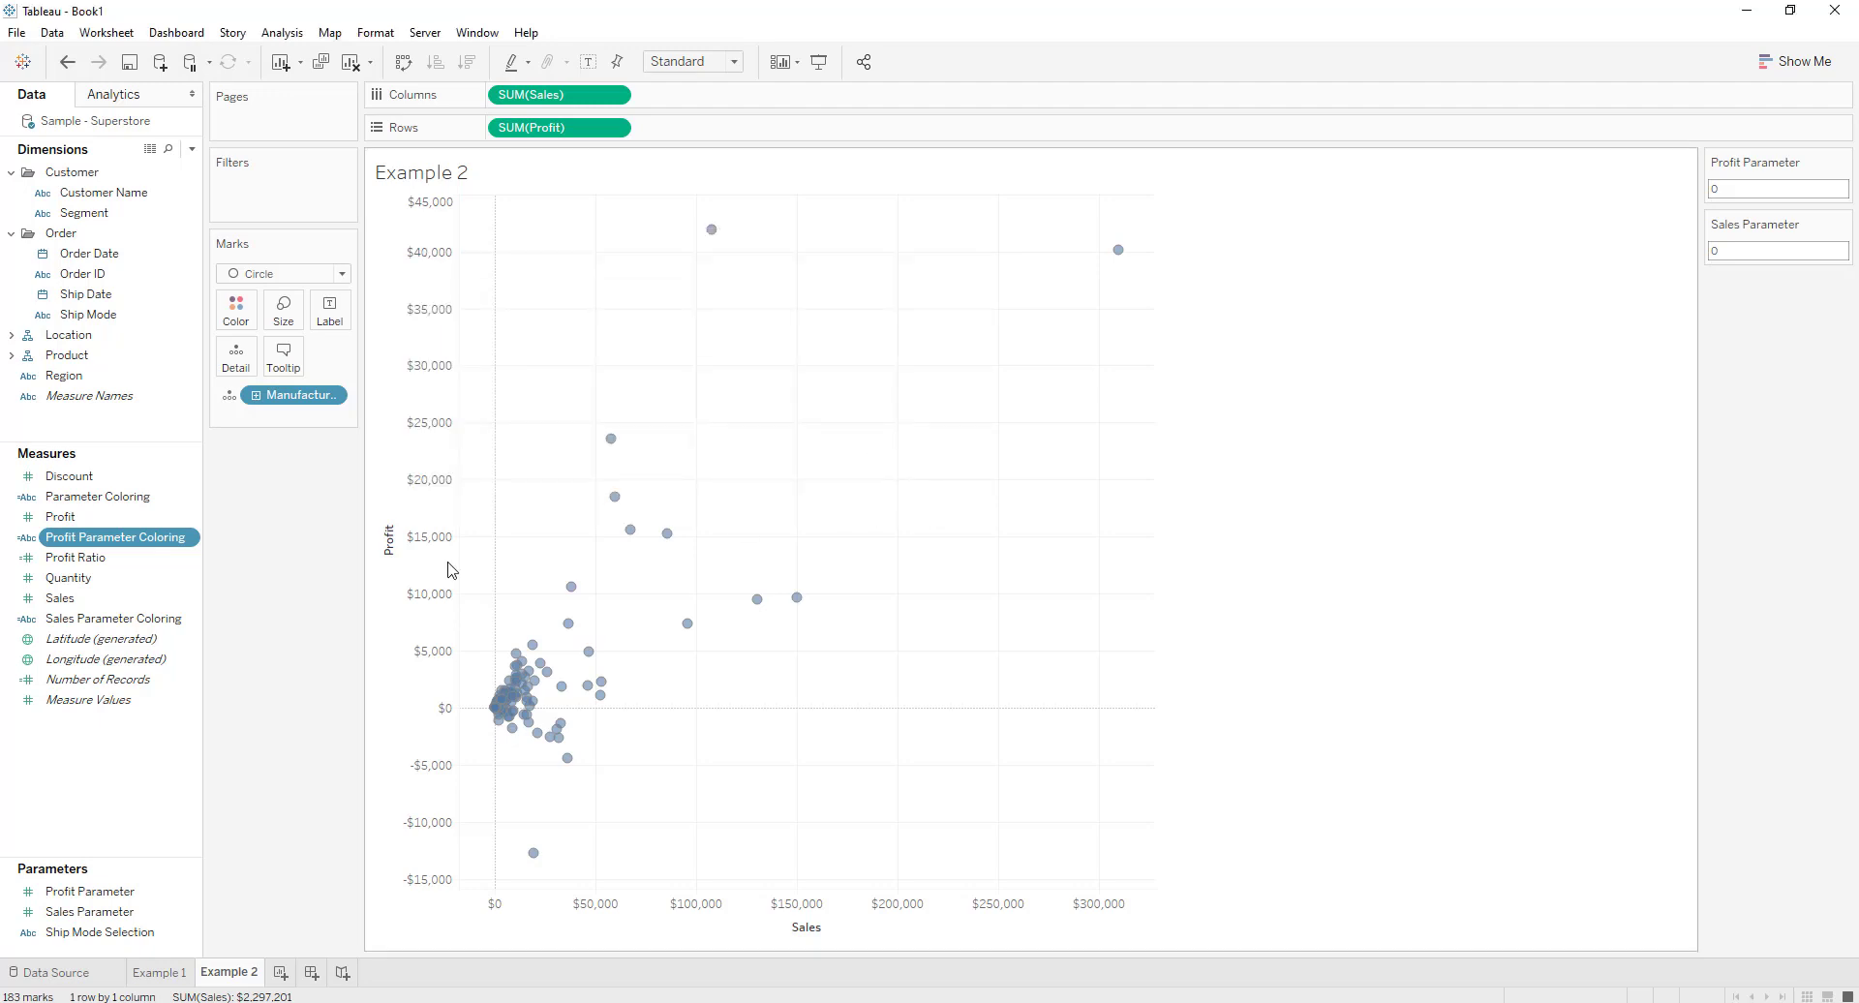
# Review the Sales Parameter Coloring formula and how it compares sales with the Sales Parameter
pyautogui.rightClick(121, 628)
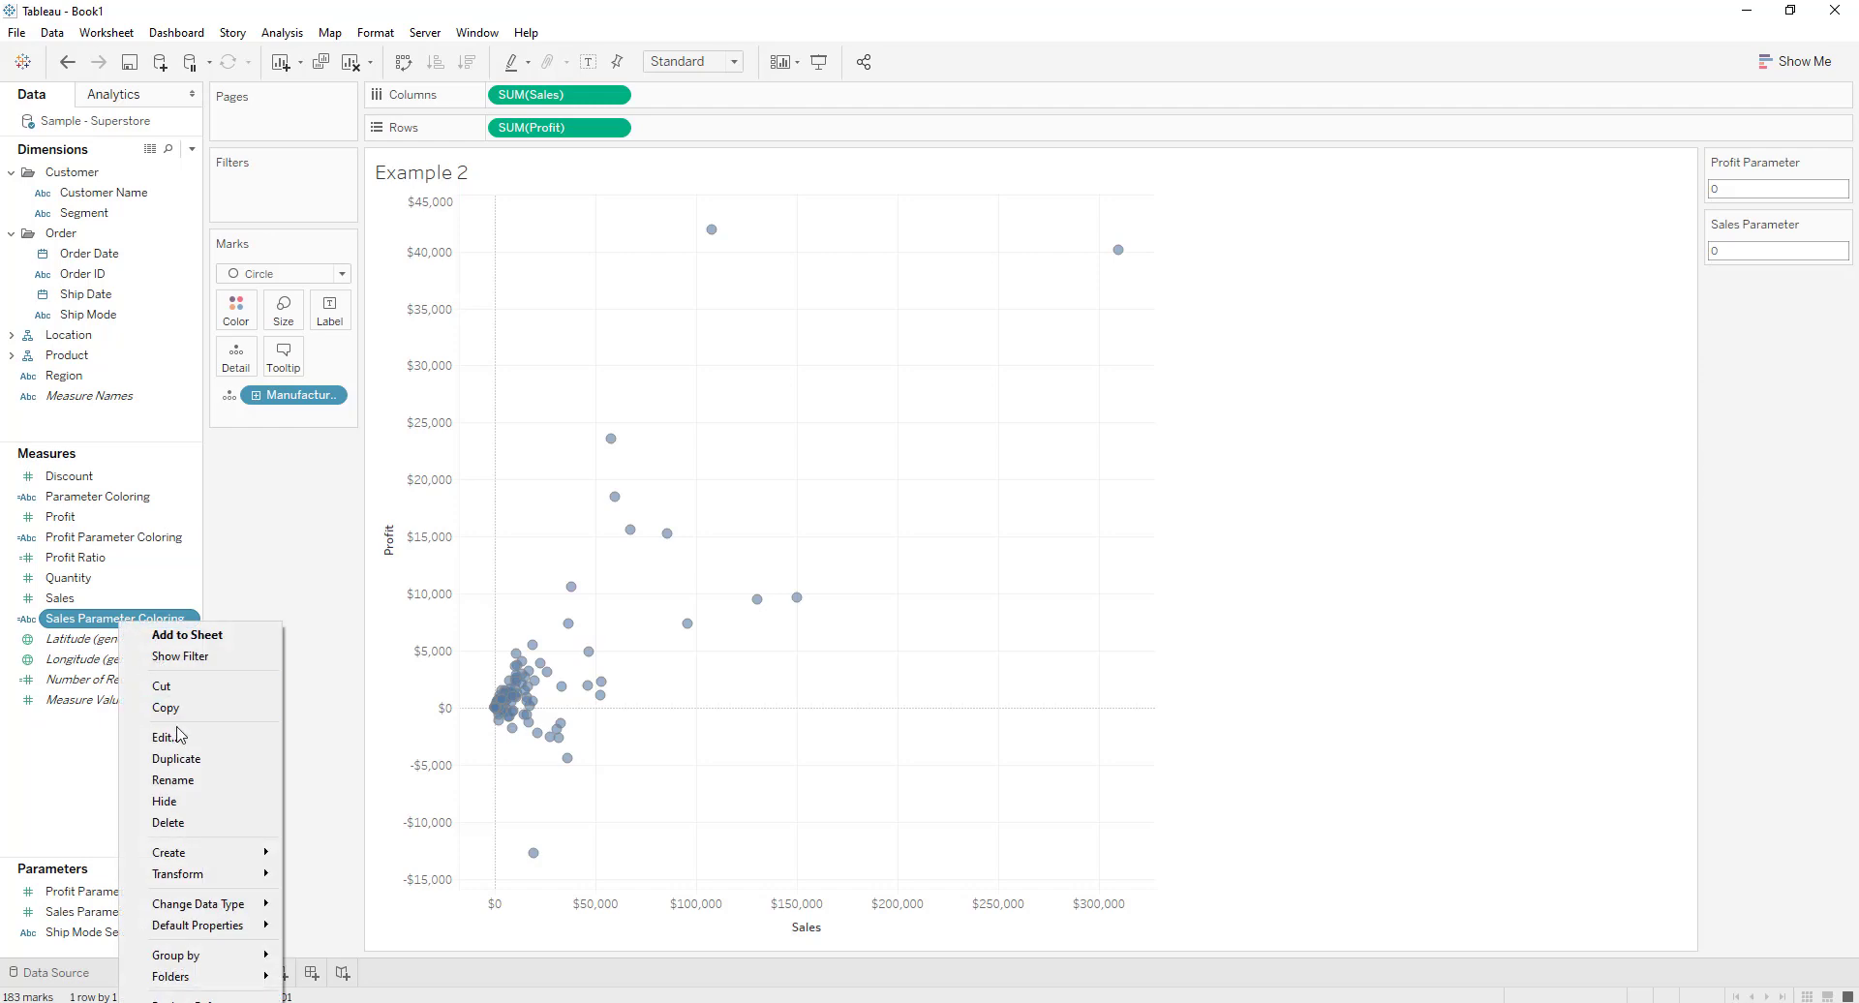
pyautogui.click(165, 735)
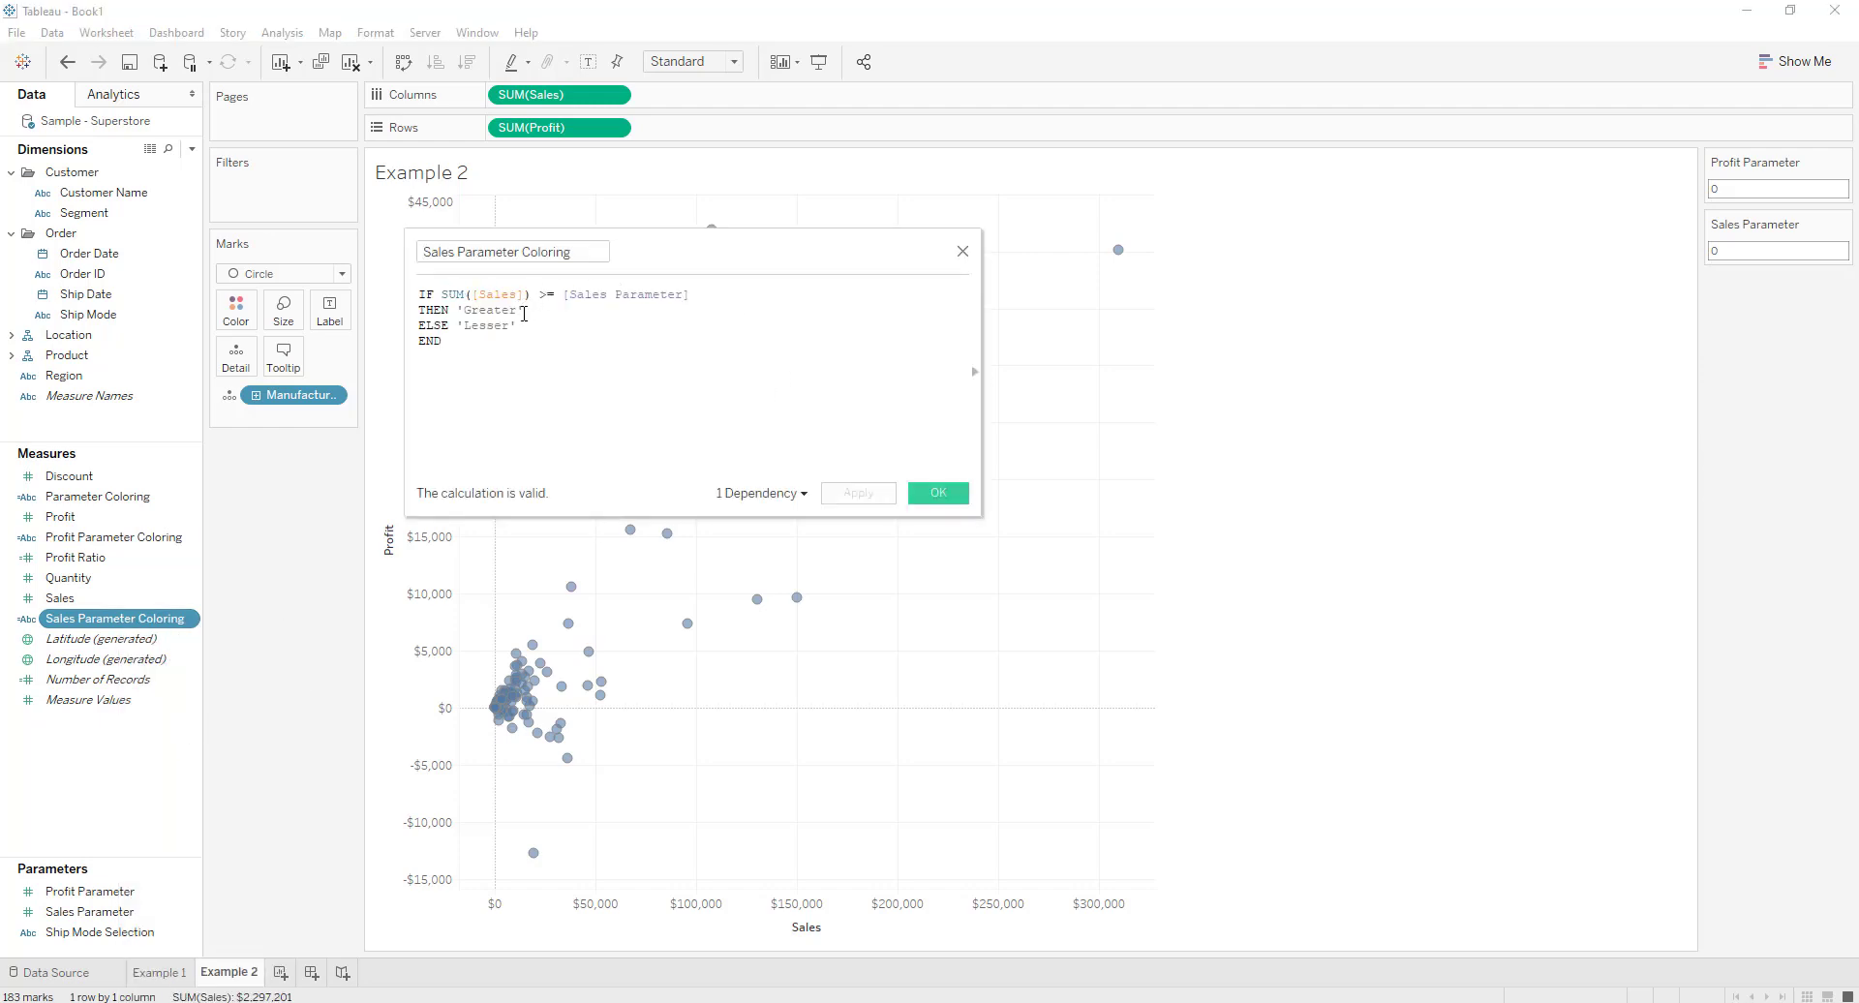
pyautogui.click(938, 493)
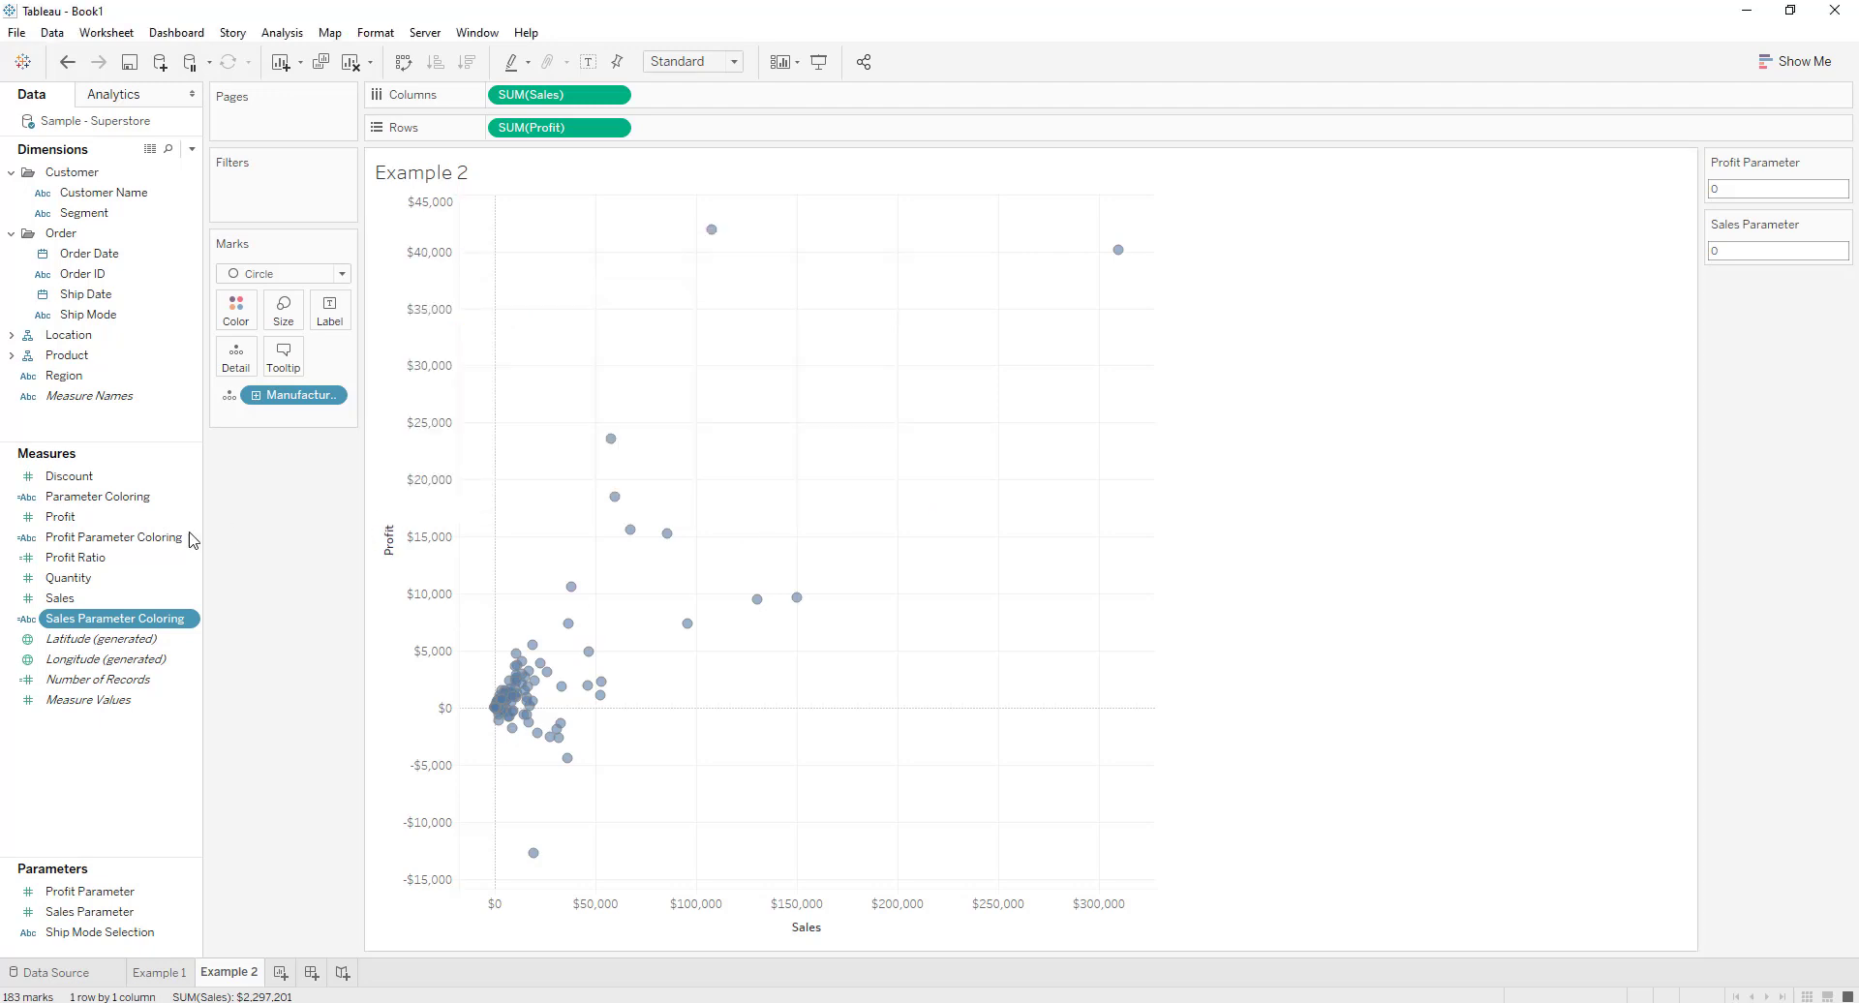
# Review the combined Parameter Coloring formula and color the scatter plot's marks by Parameter Coloring
pyautogui.click(134, 502)
pyautogui.rightClick(134, 502)
pyautogui.click(208, 616)
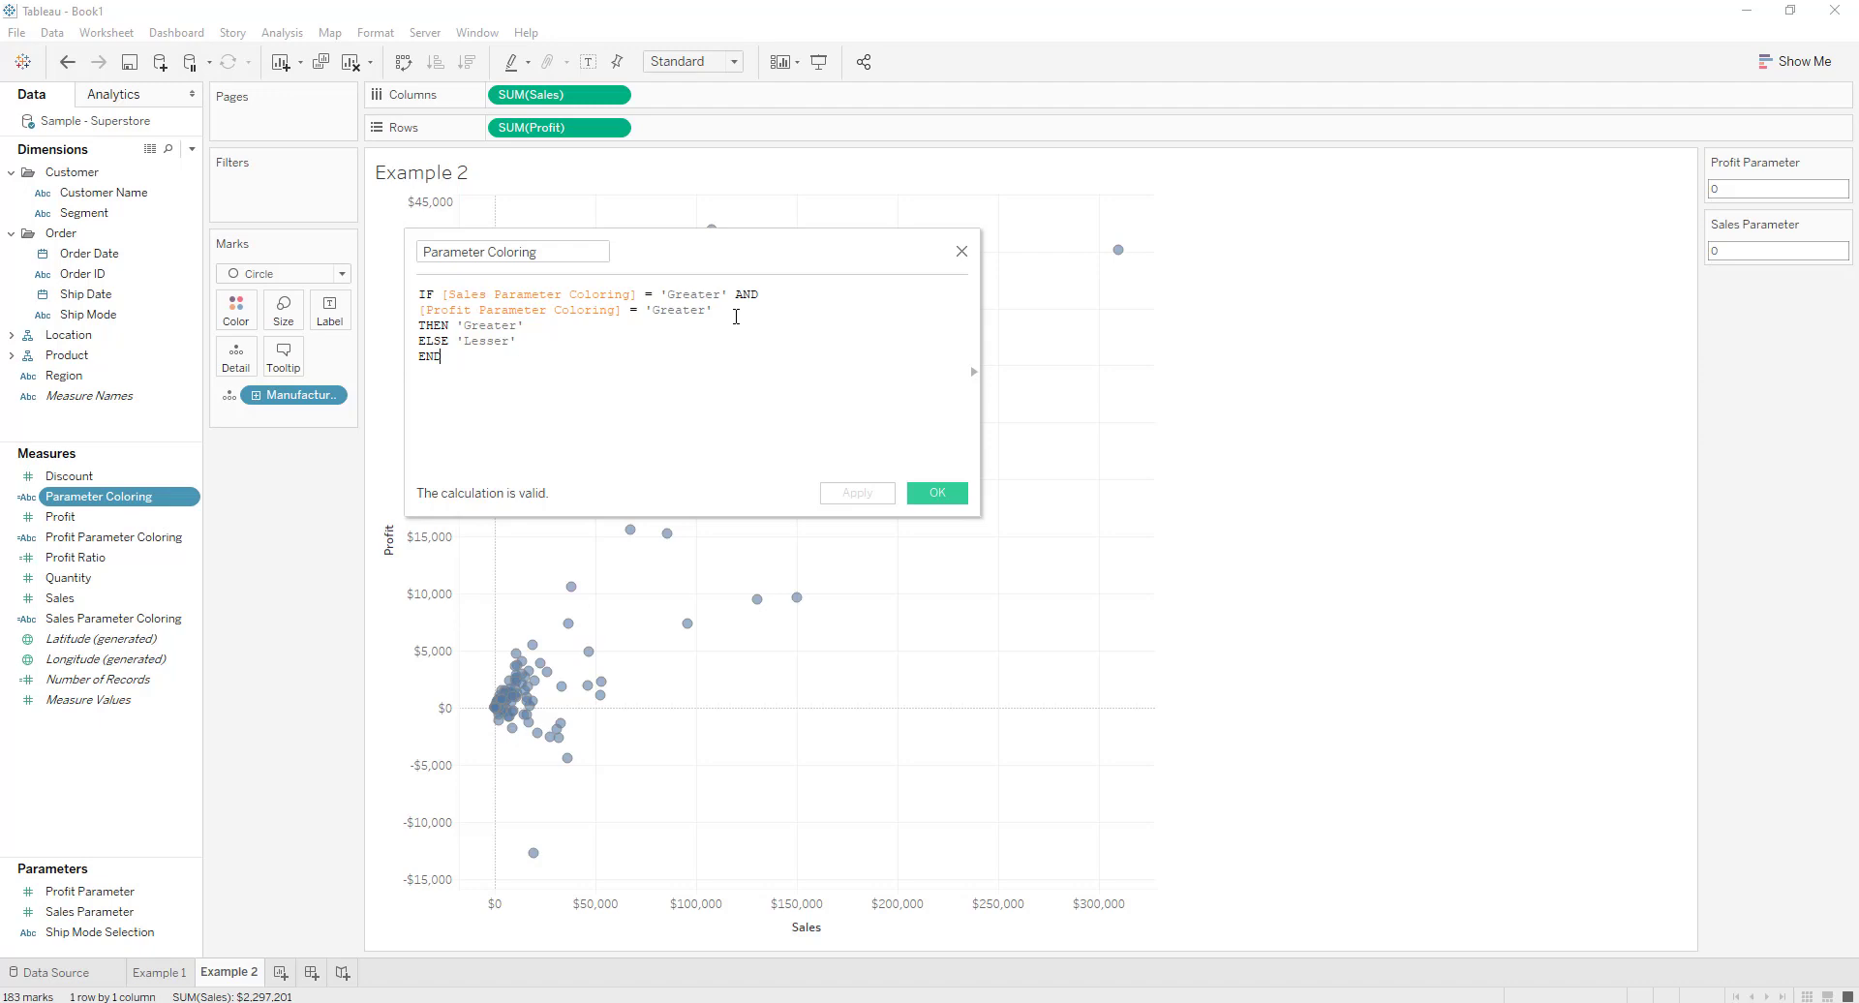
pyautogui.moveTo(711, 314); pyautogui.dragTo(480, 311)
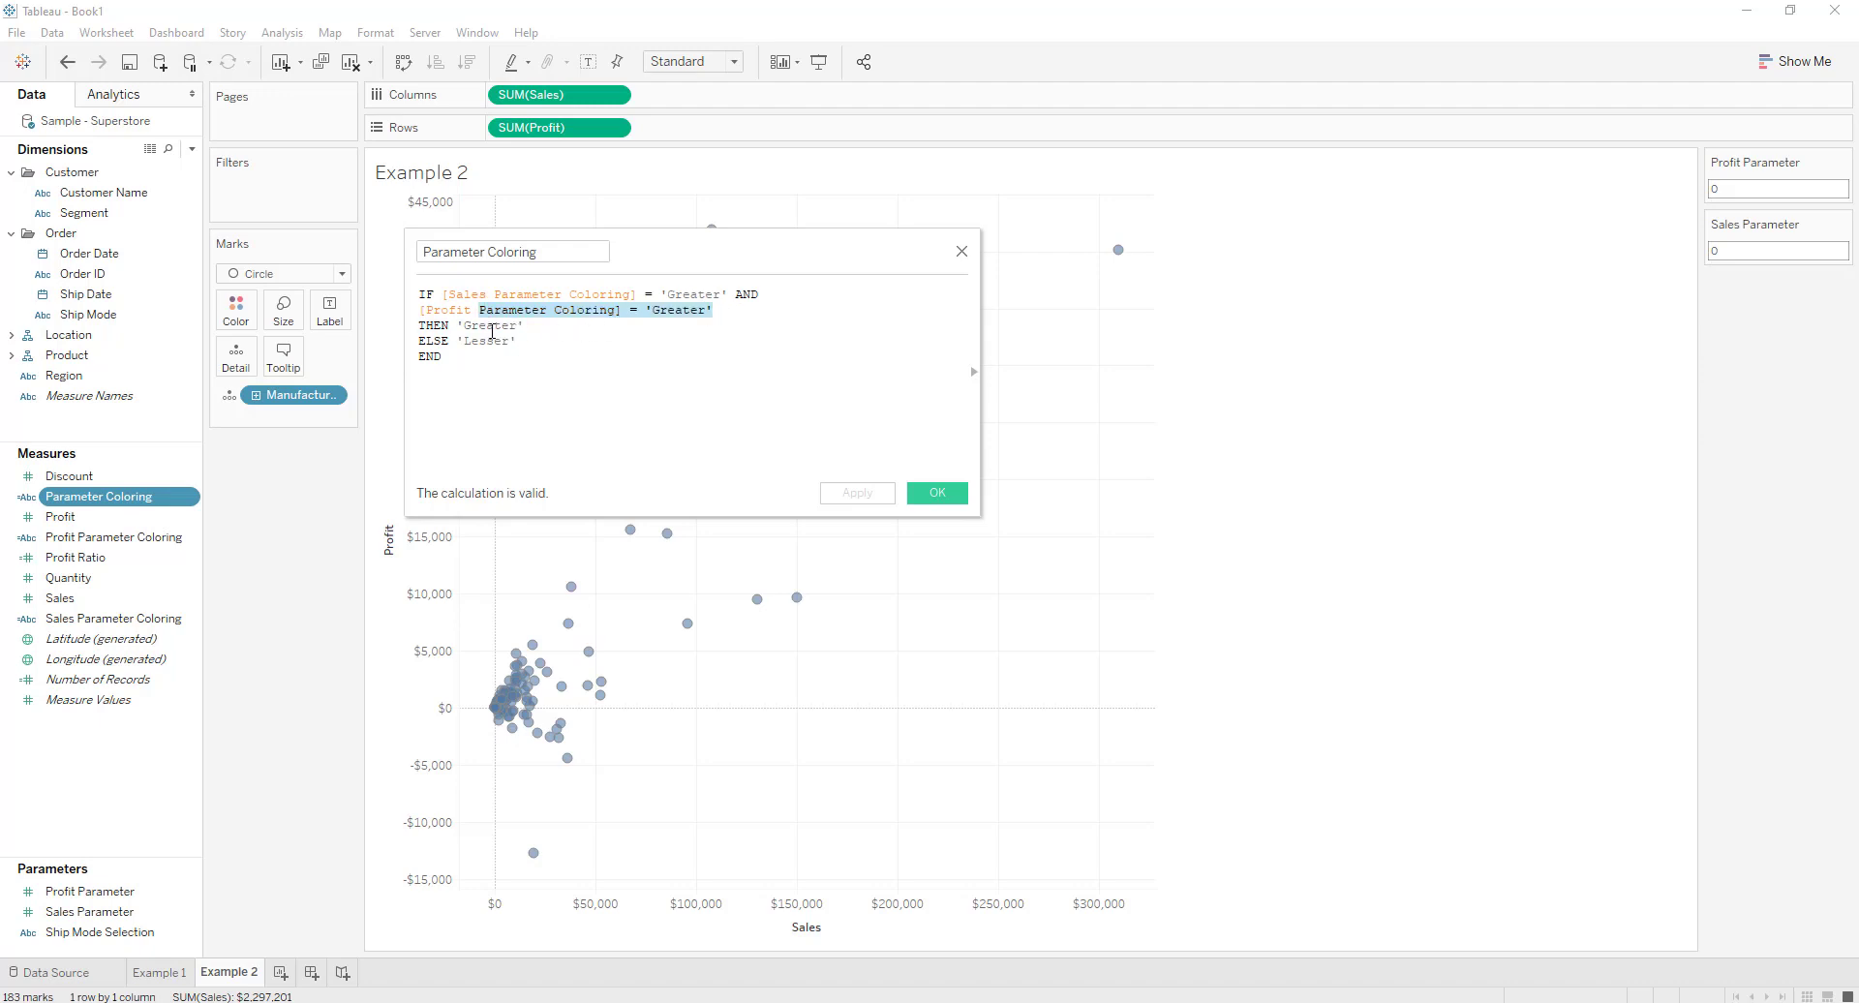
pyautogui.click(489, 328)
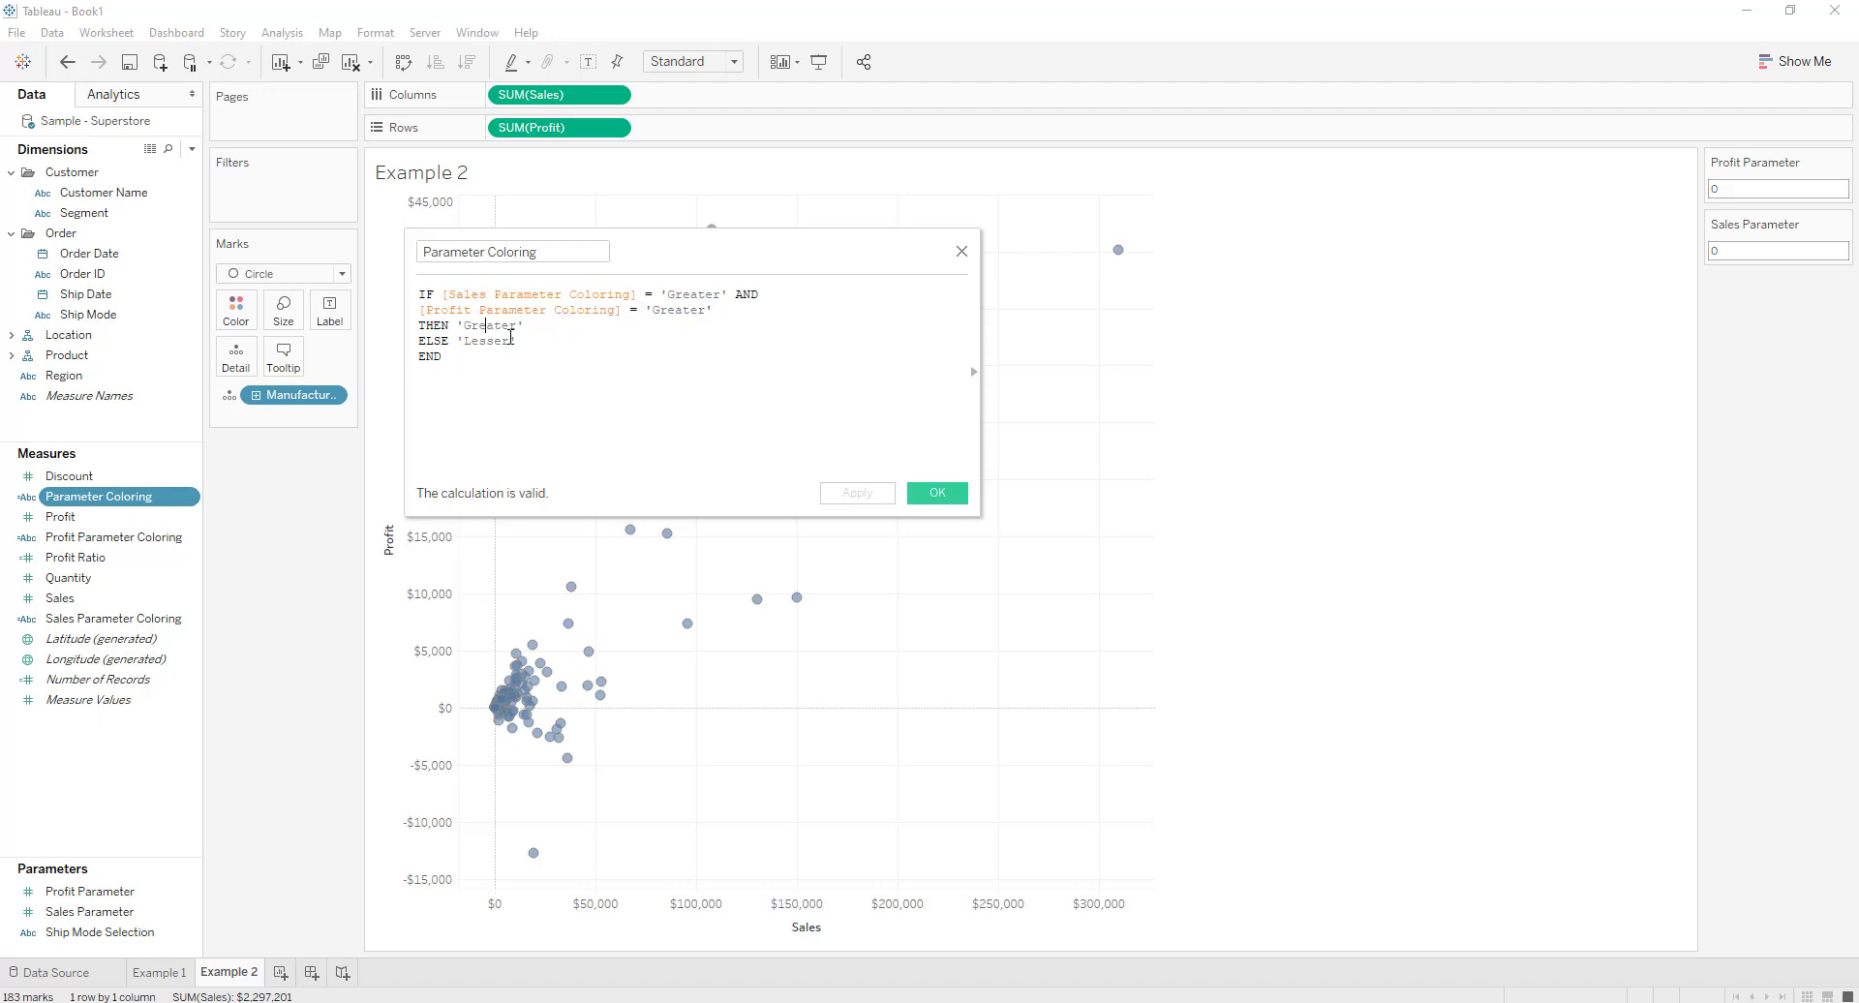
pyautogui.click(935, 494)
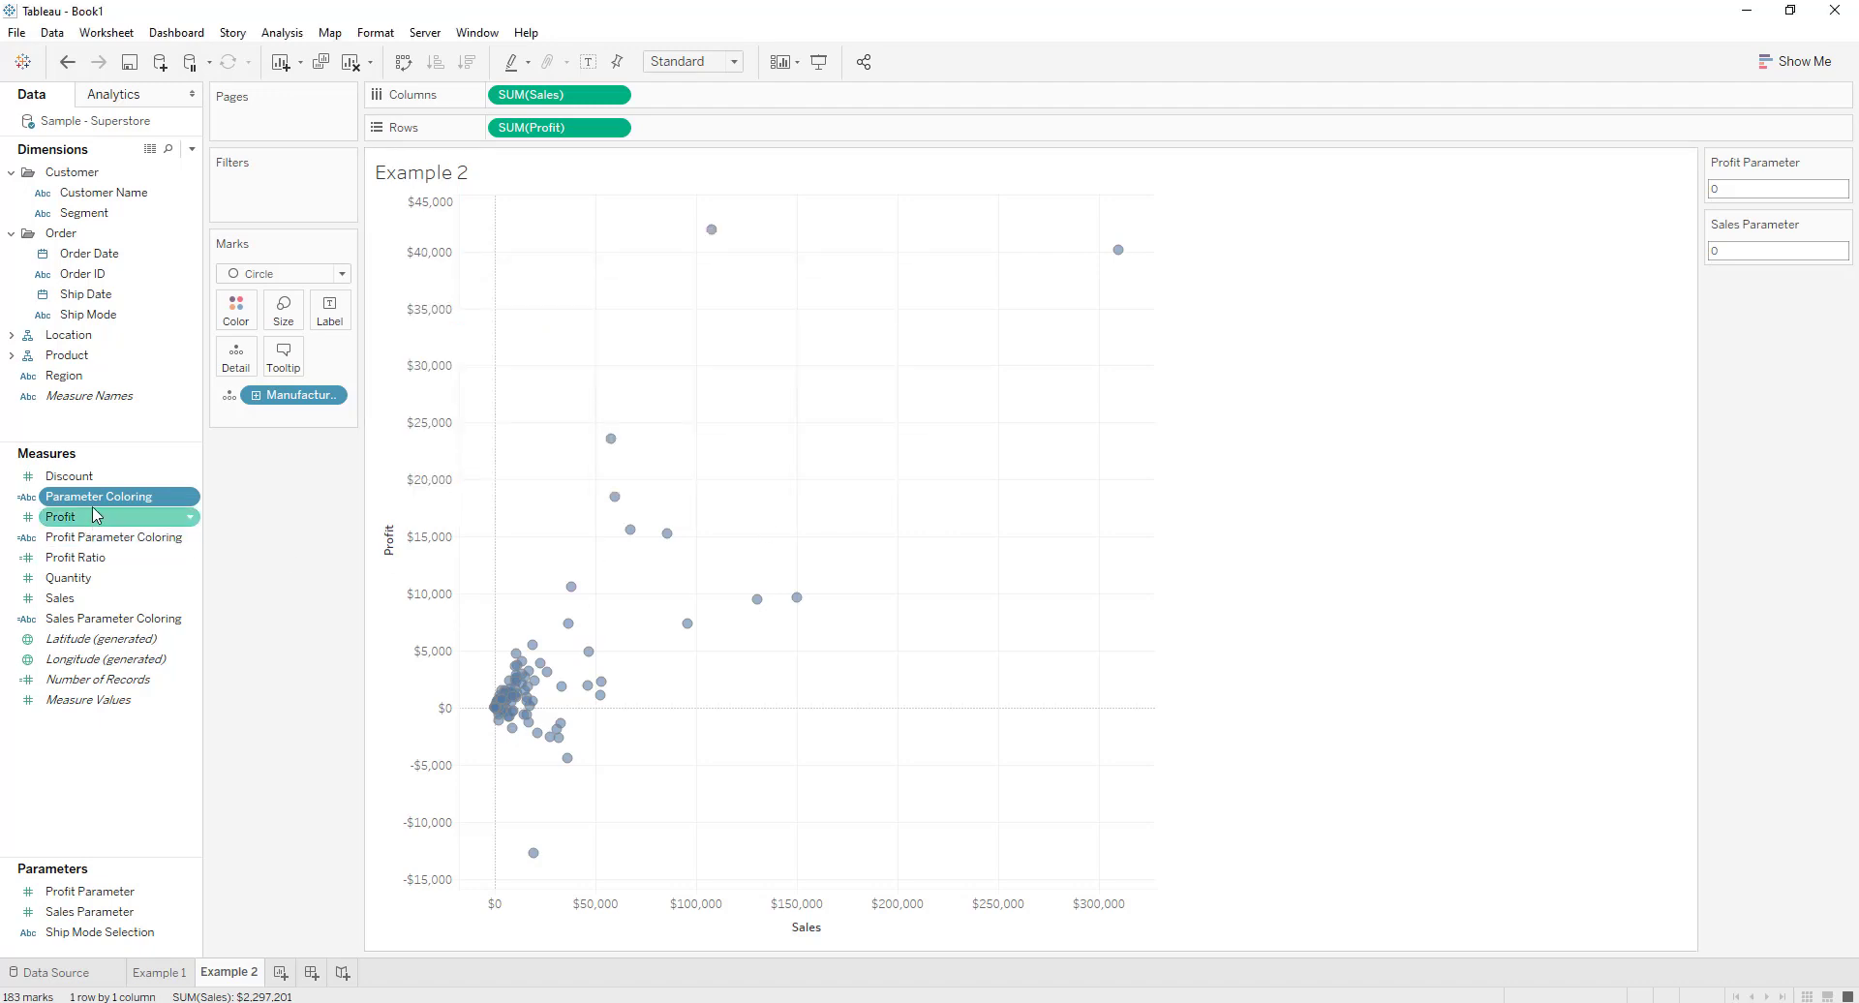
pyautogui.moveTo(97, 509); pyautogui.dragTo(238, 313)
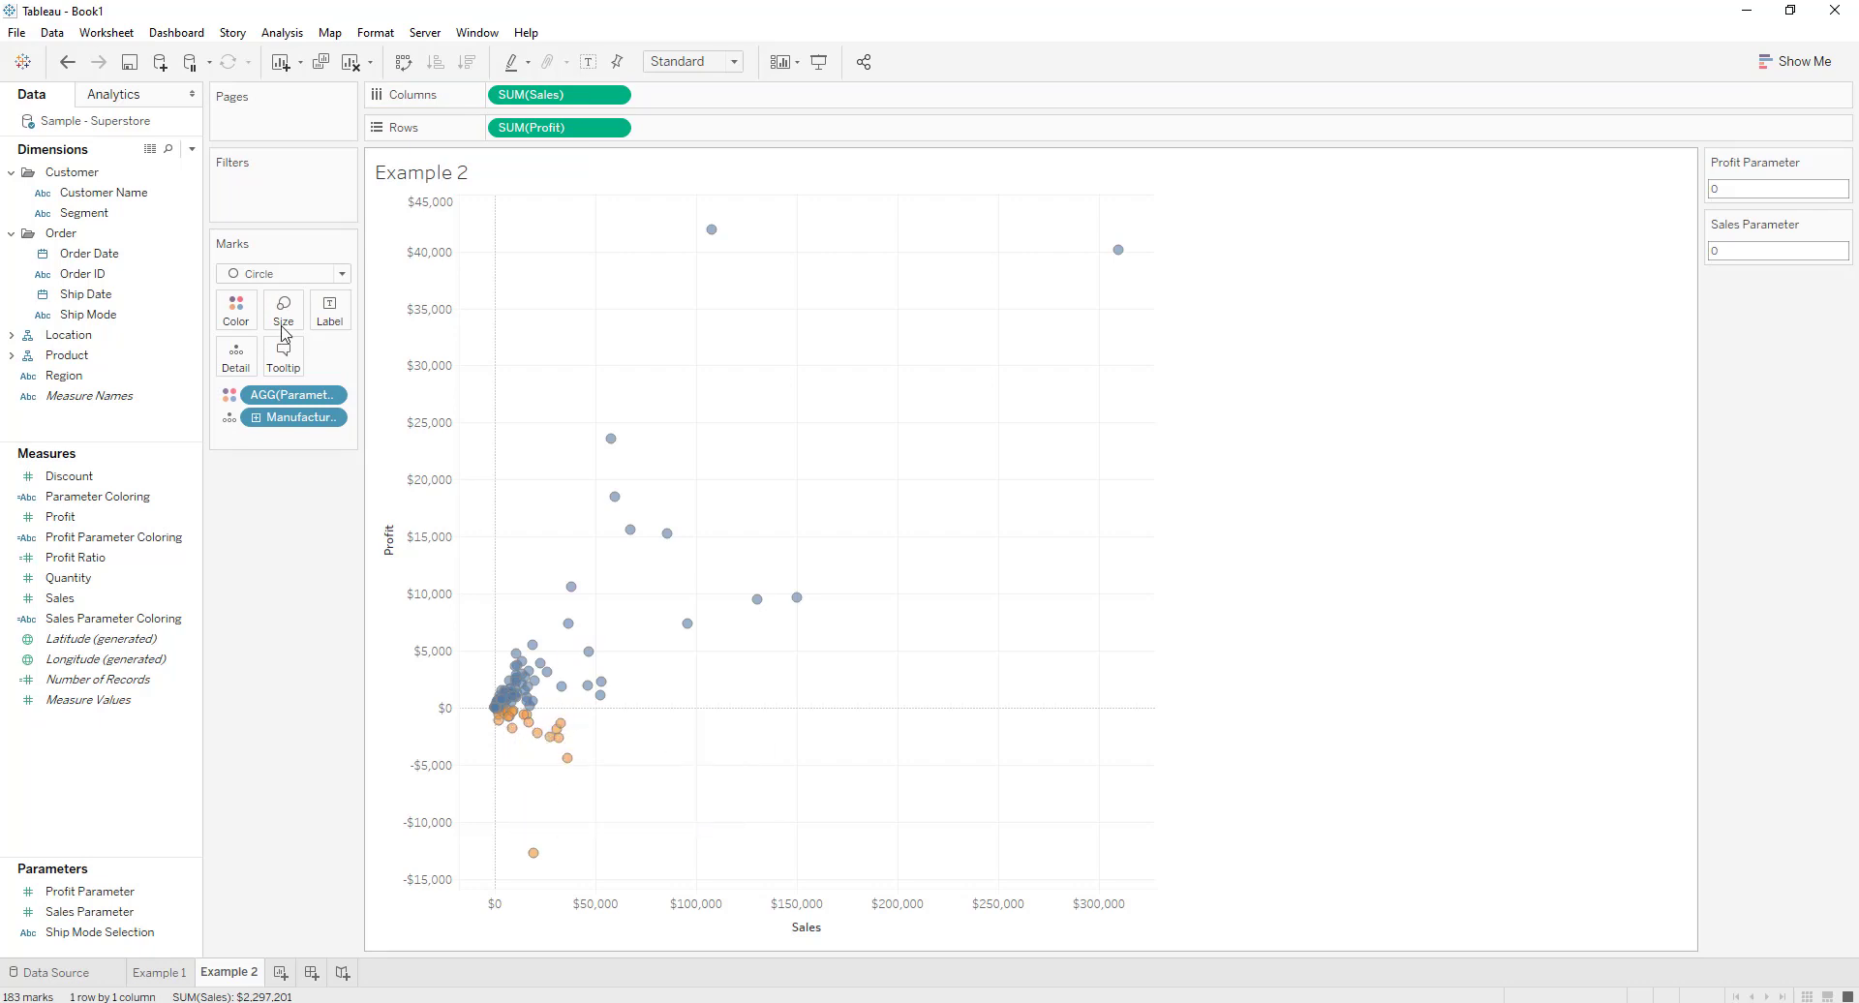
# Remove the existing Profit Coloring and Sales Coloring actions from the Example 2 worksheet
pyautogui.click(123, 36)
pyautogui.click(121, 160)
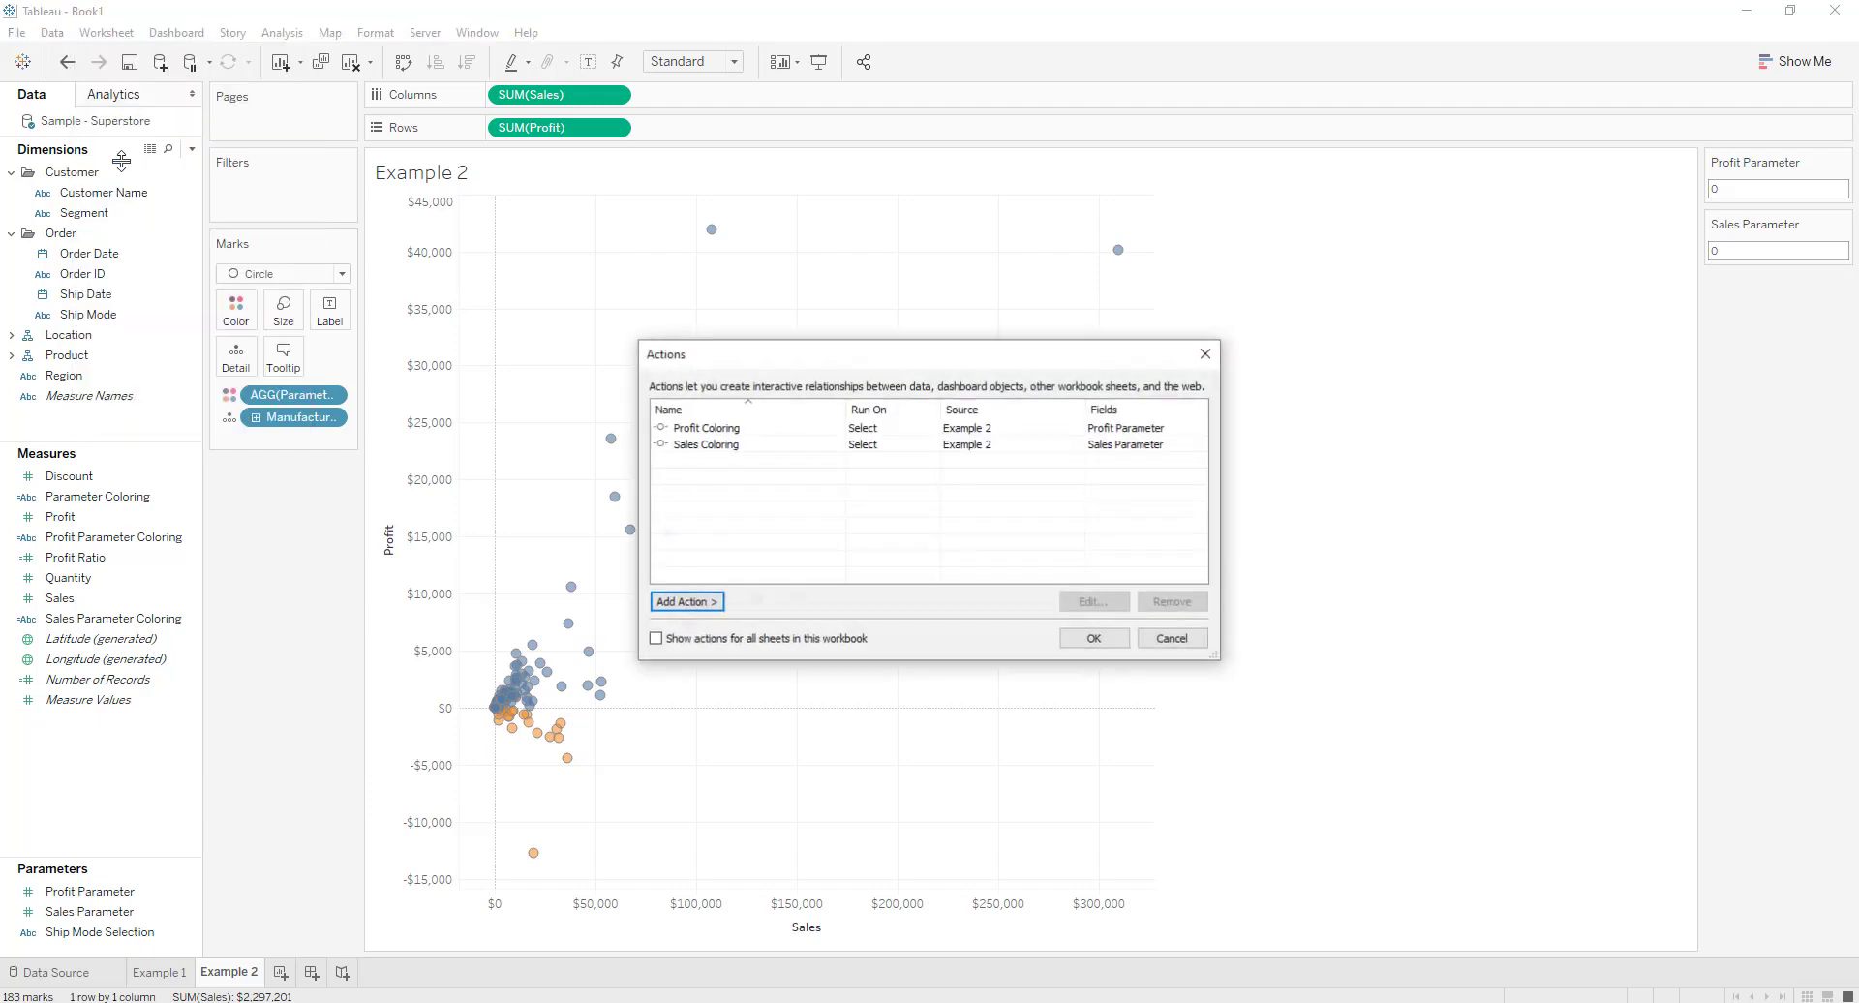
pyautogui.click(728, 431)
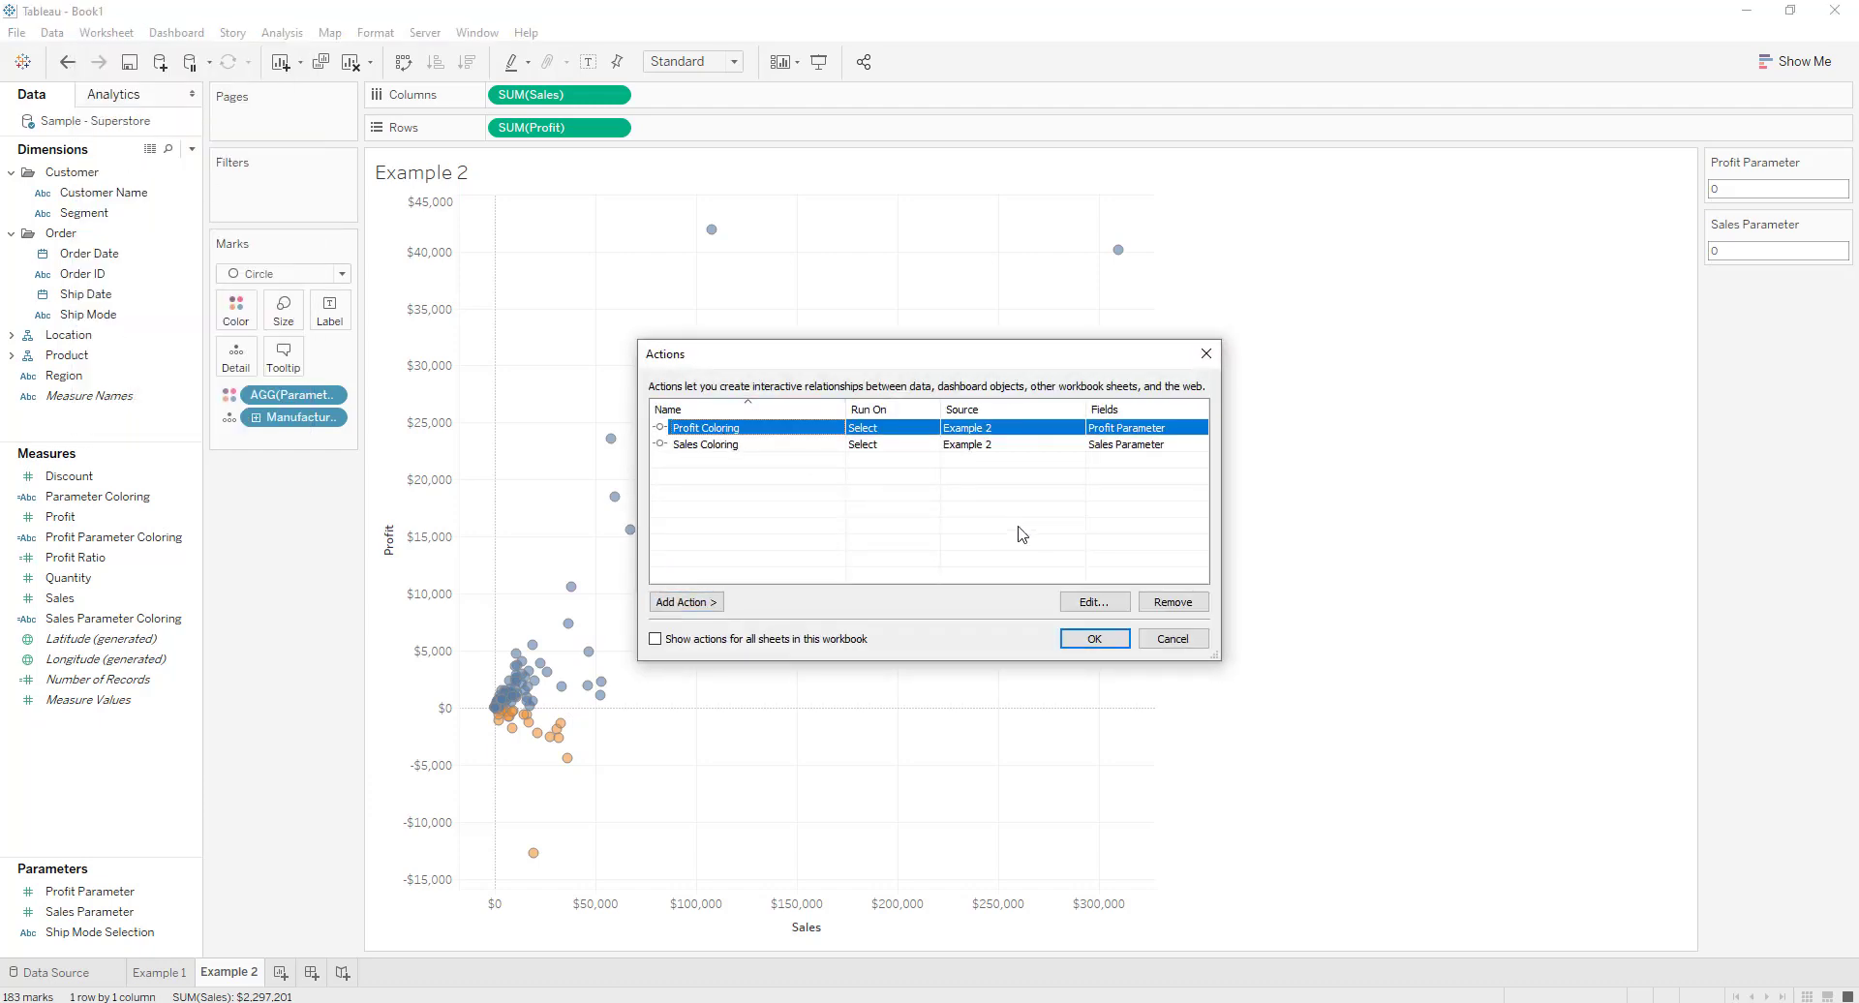
pyautogui.click(1172, 602)
pyautogui.click(800, 429)
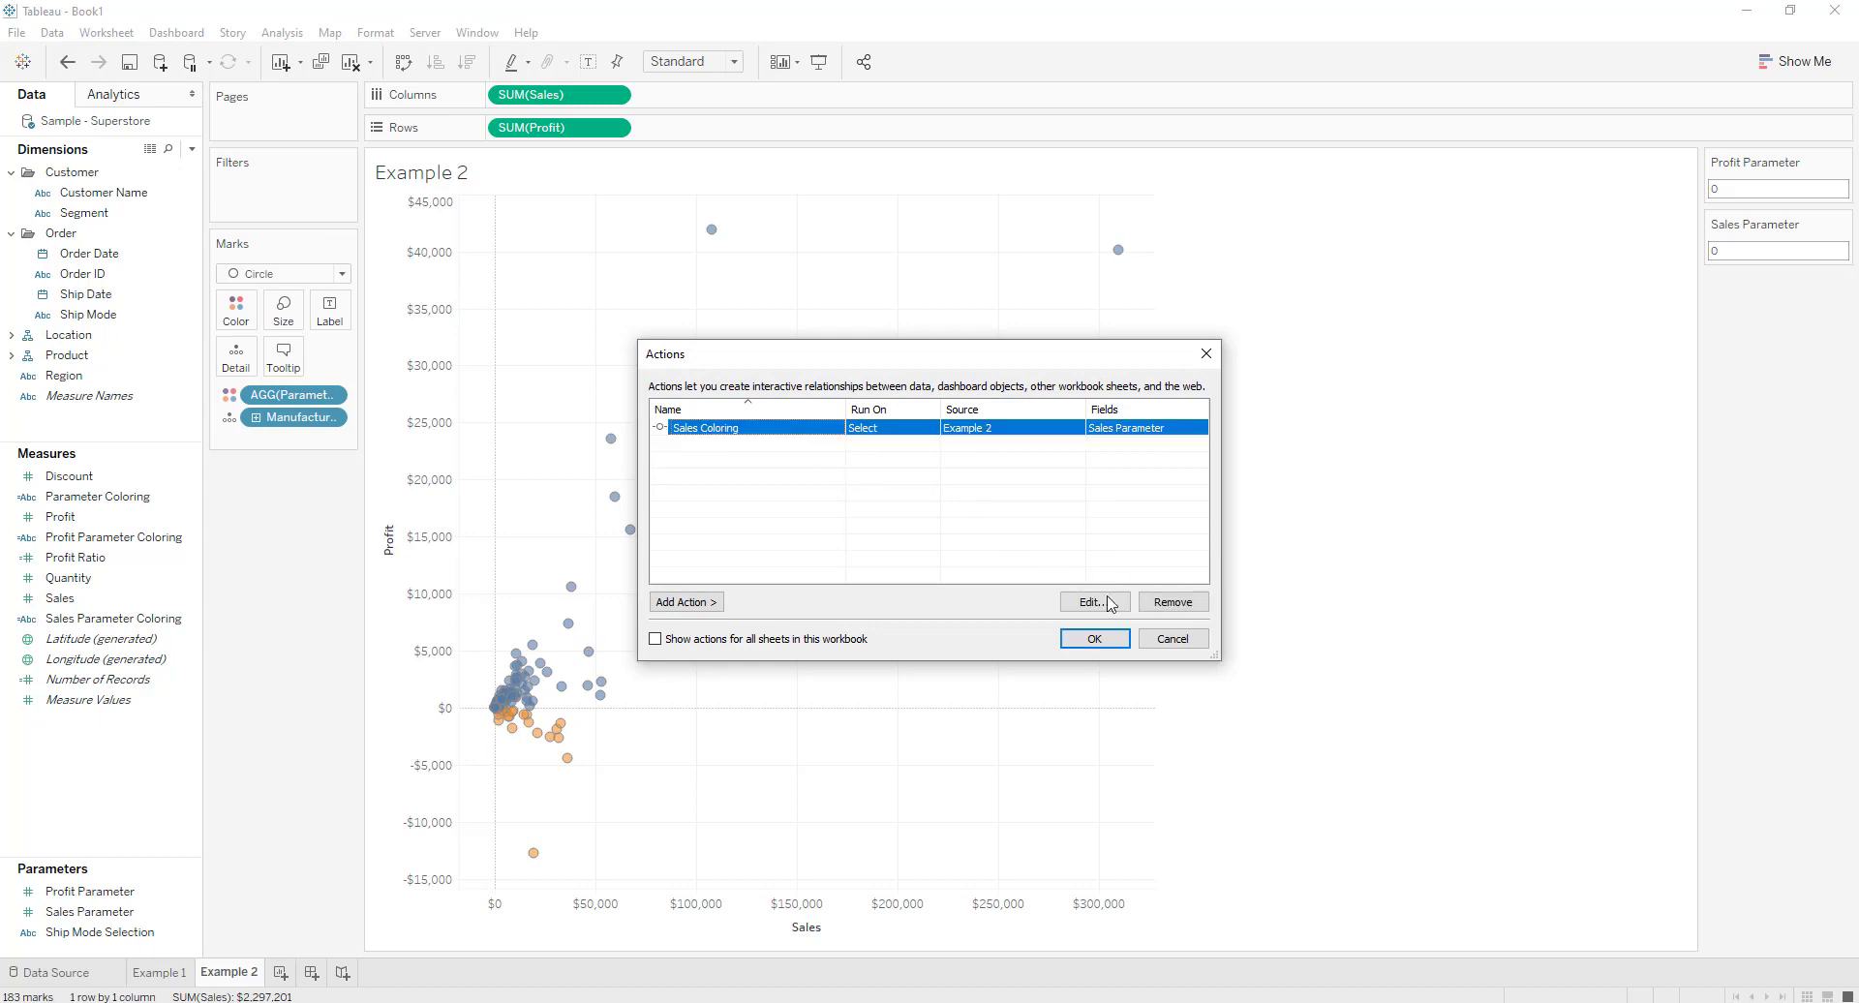
pyautogui.click(1172, 601)
# Add a parameter action named Profit Parameter that runs on select, targets Profit Parameter and takes its value from SUM(Profit)
pyautogui.click(685, 603)
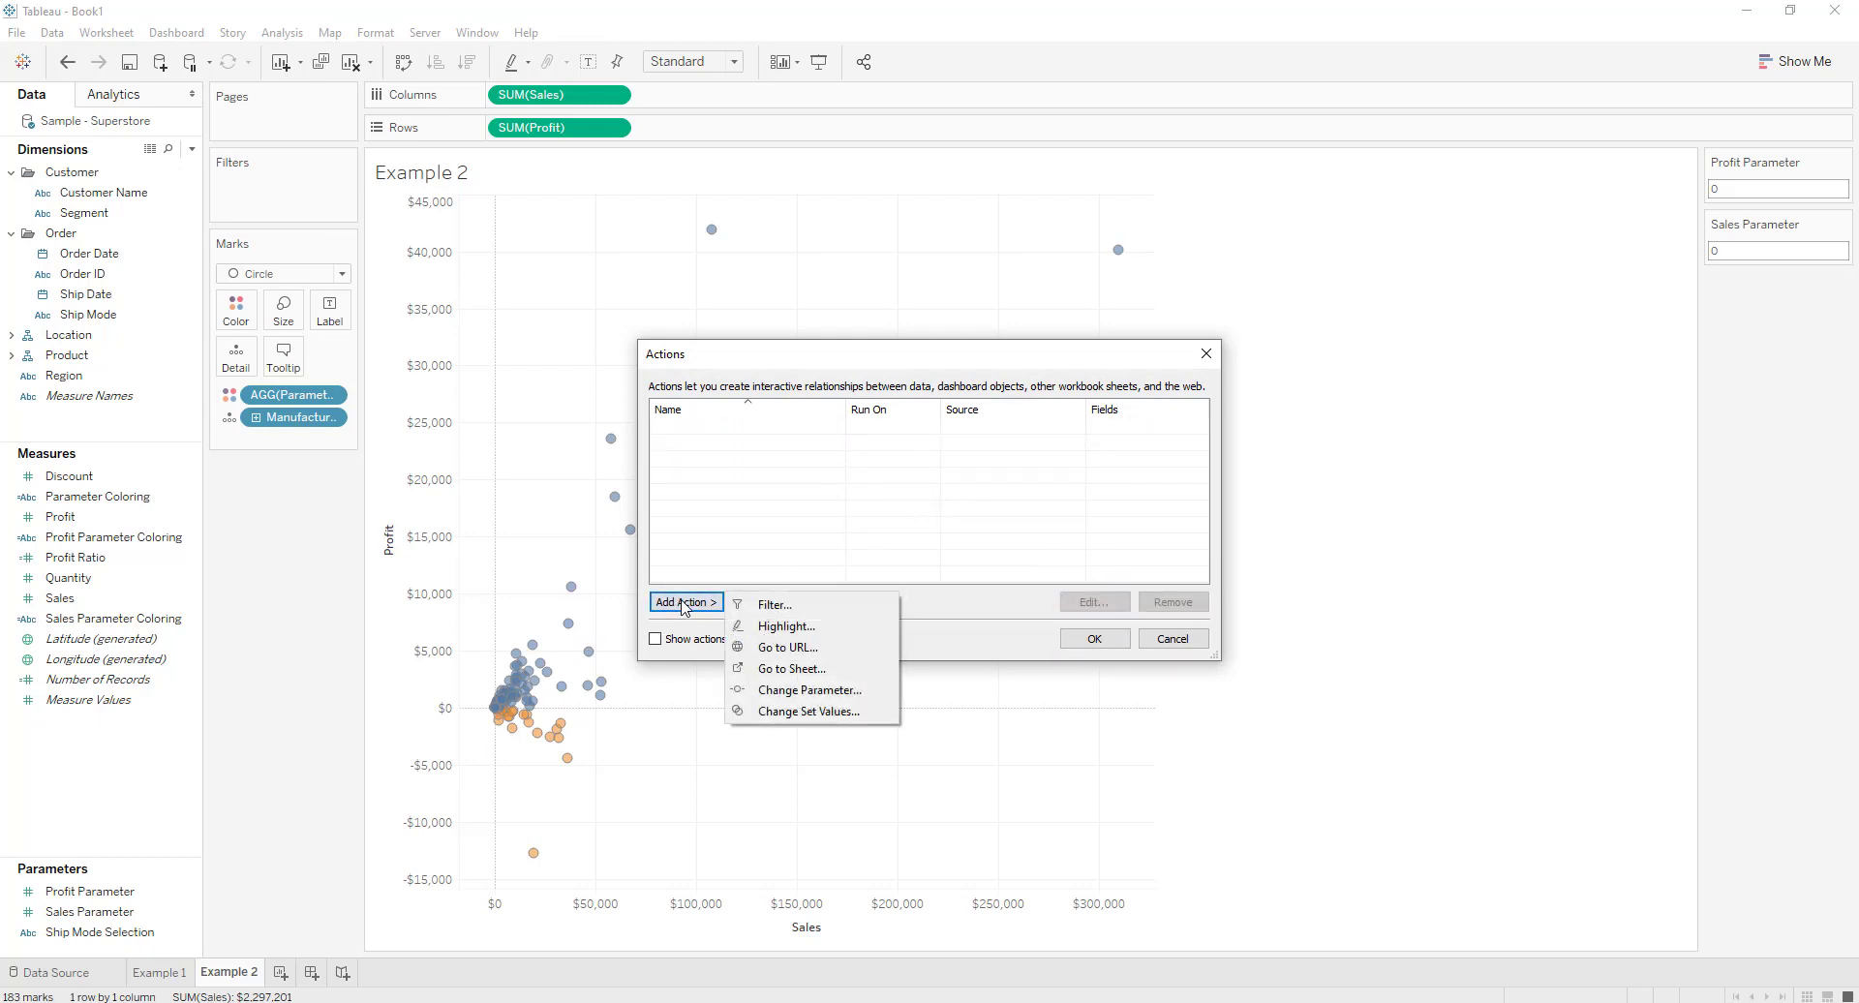
pyautogui.click(811, 691)
pyautogui.write('P')
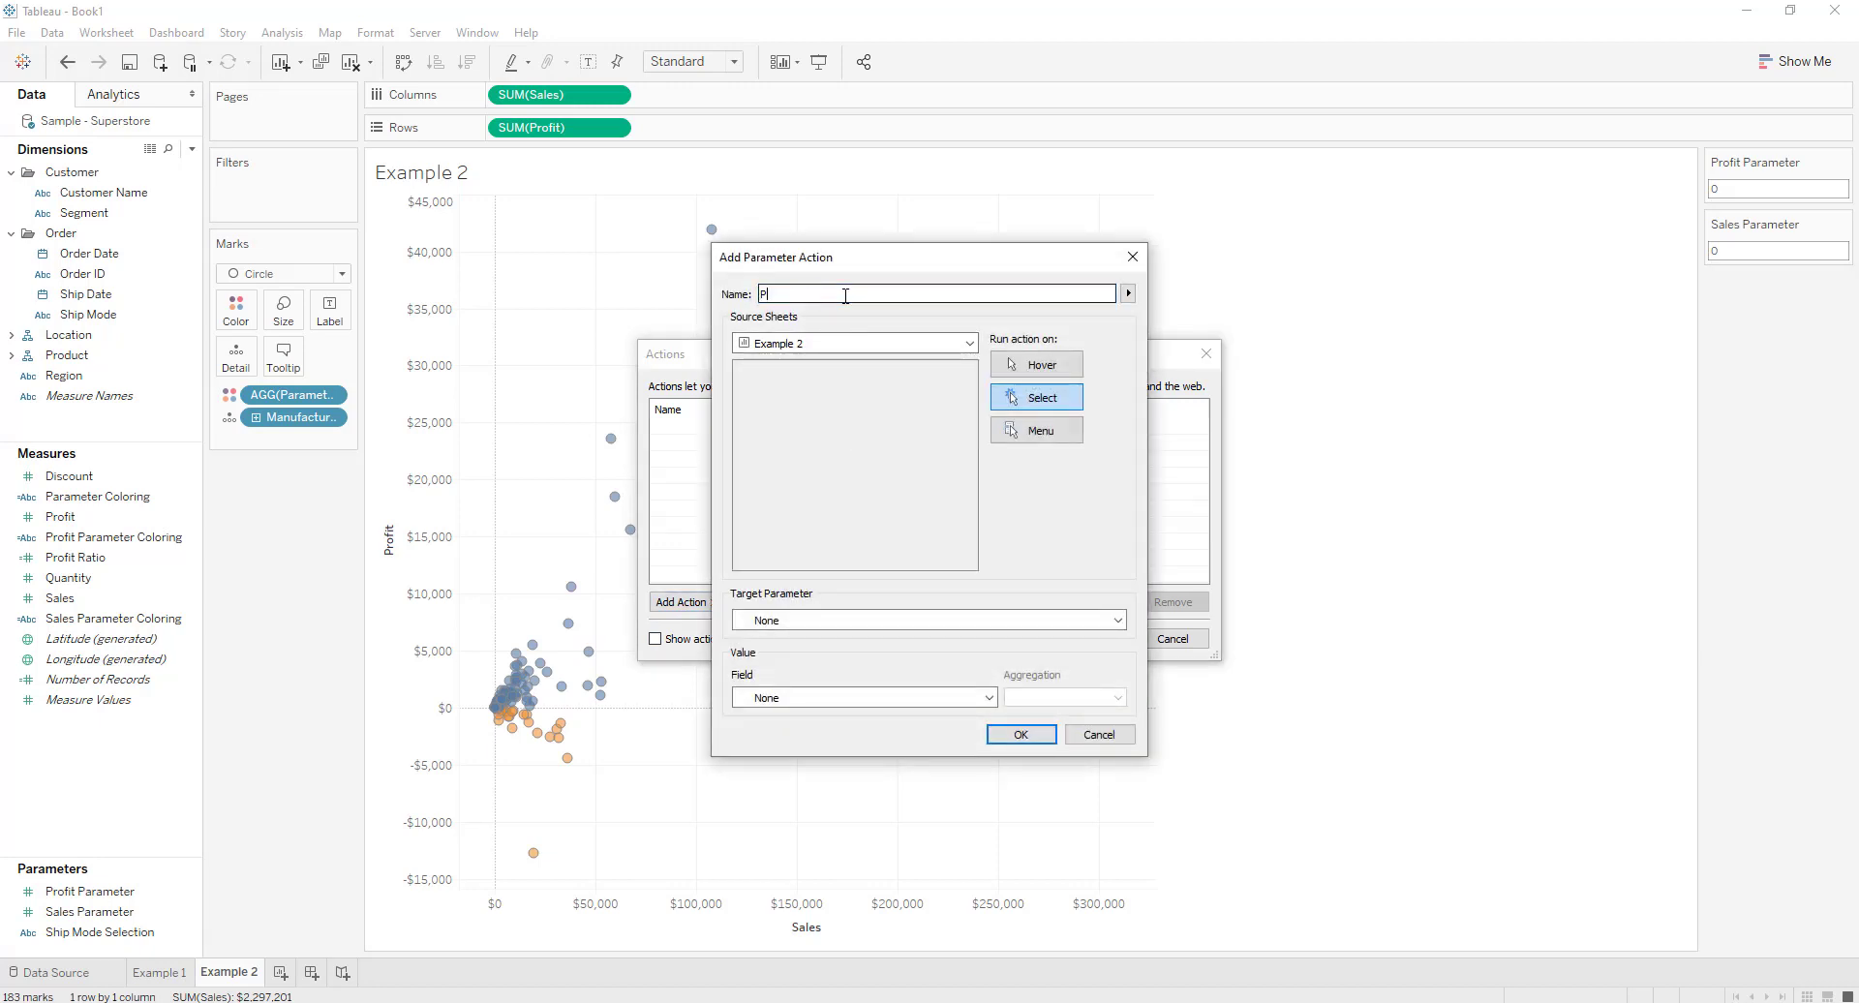
pyautogui.write('rofit Parameter')
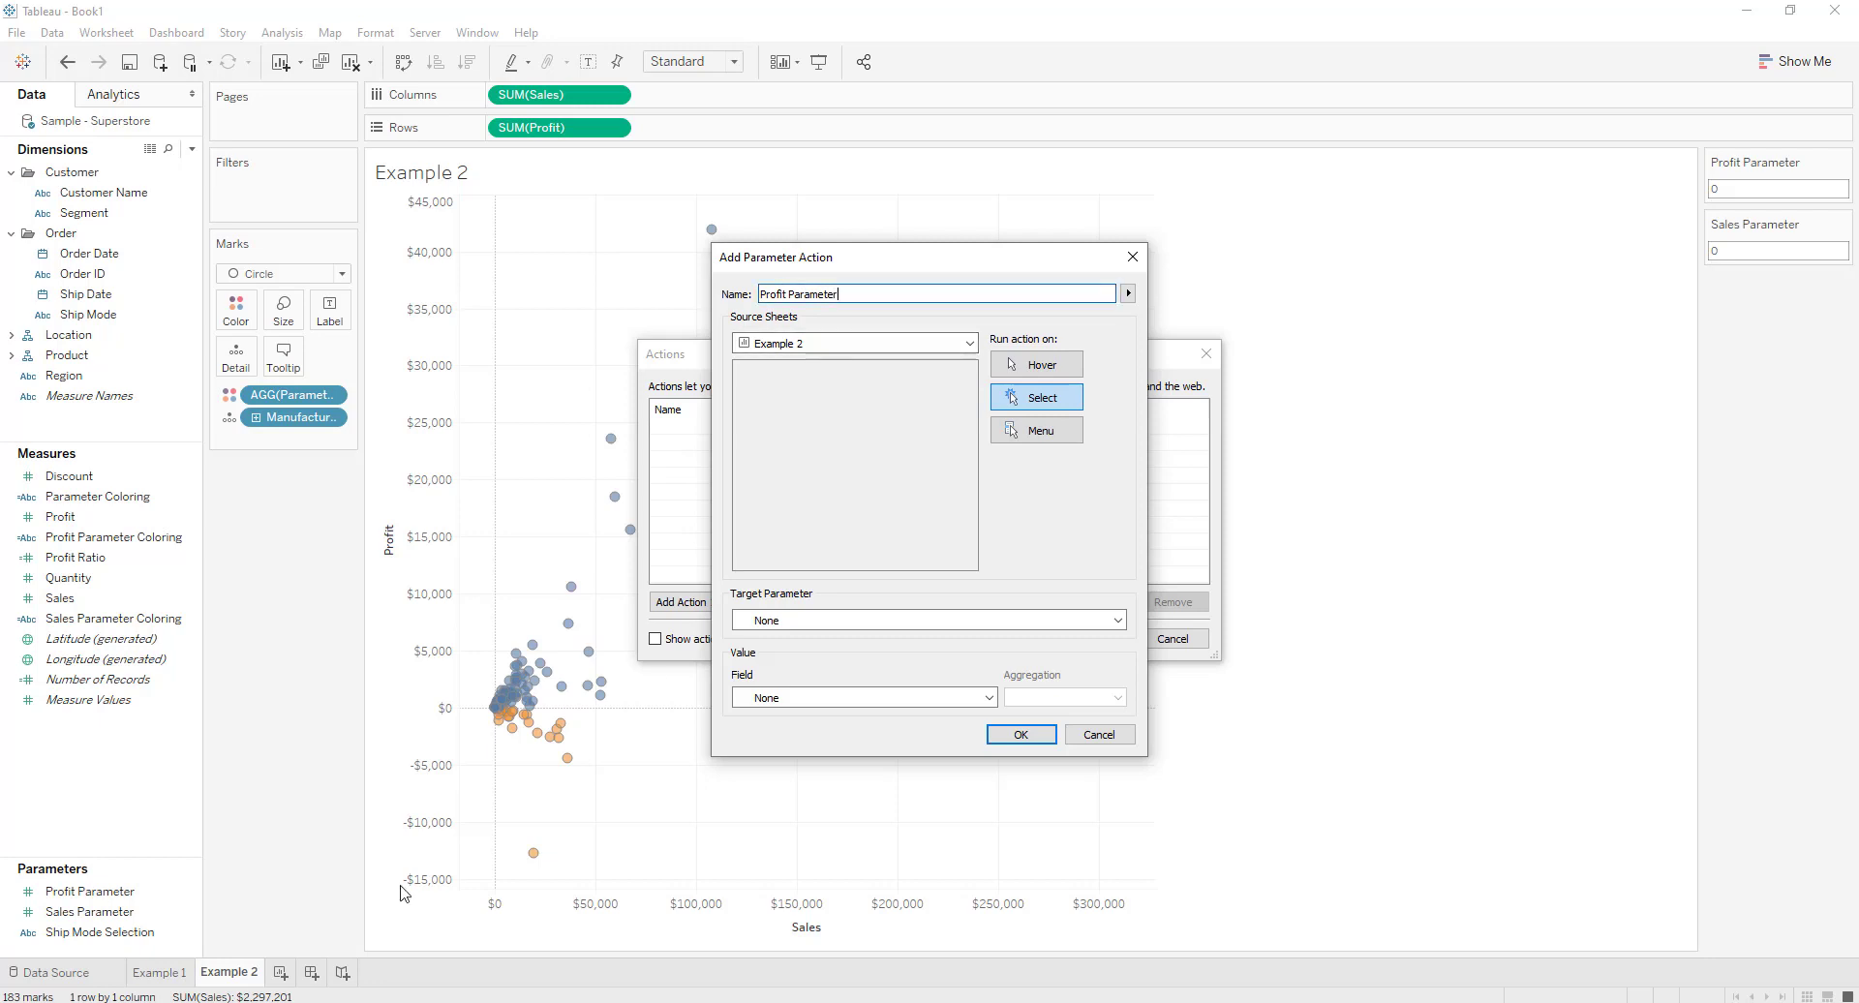
pyautogui.click(1028, 393)
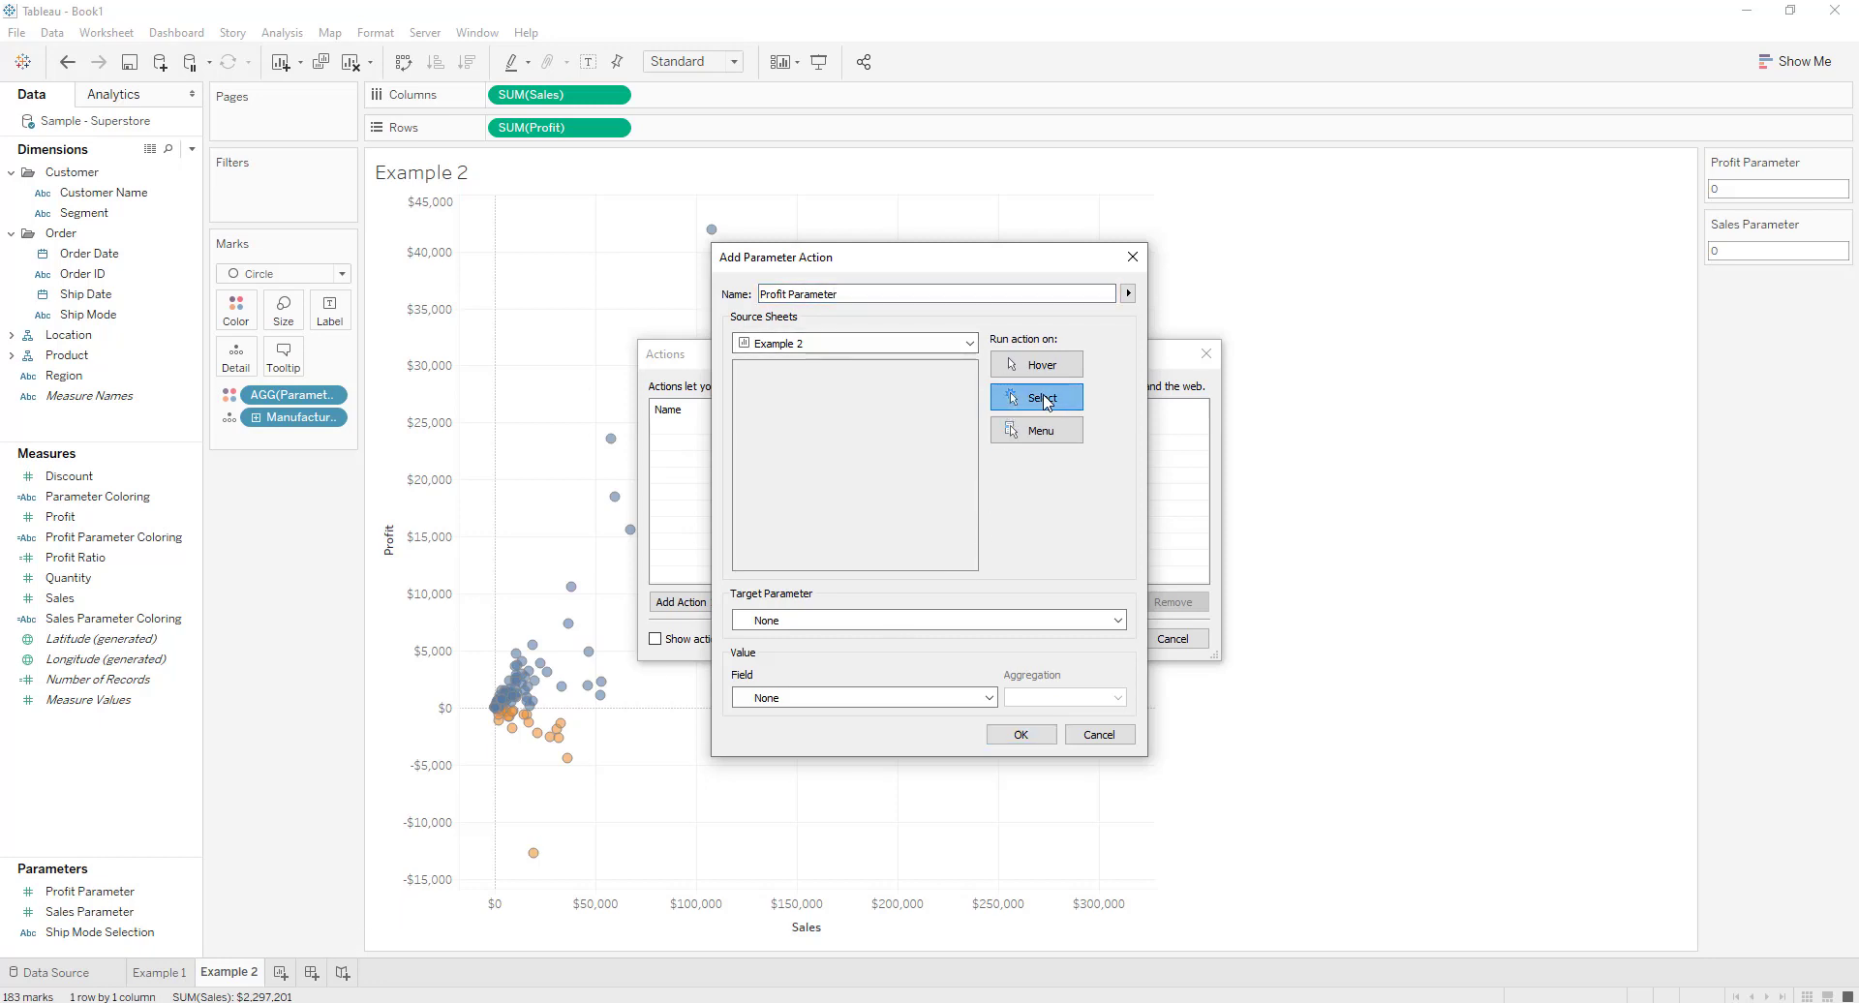
pyautogui.click(864, 624)
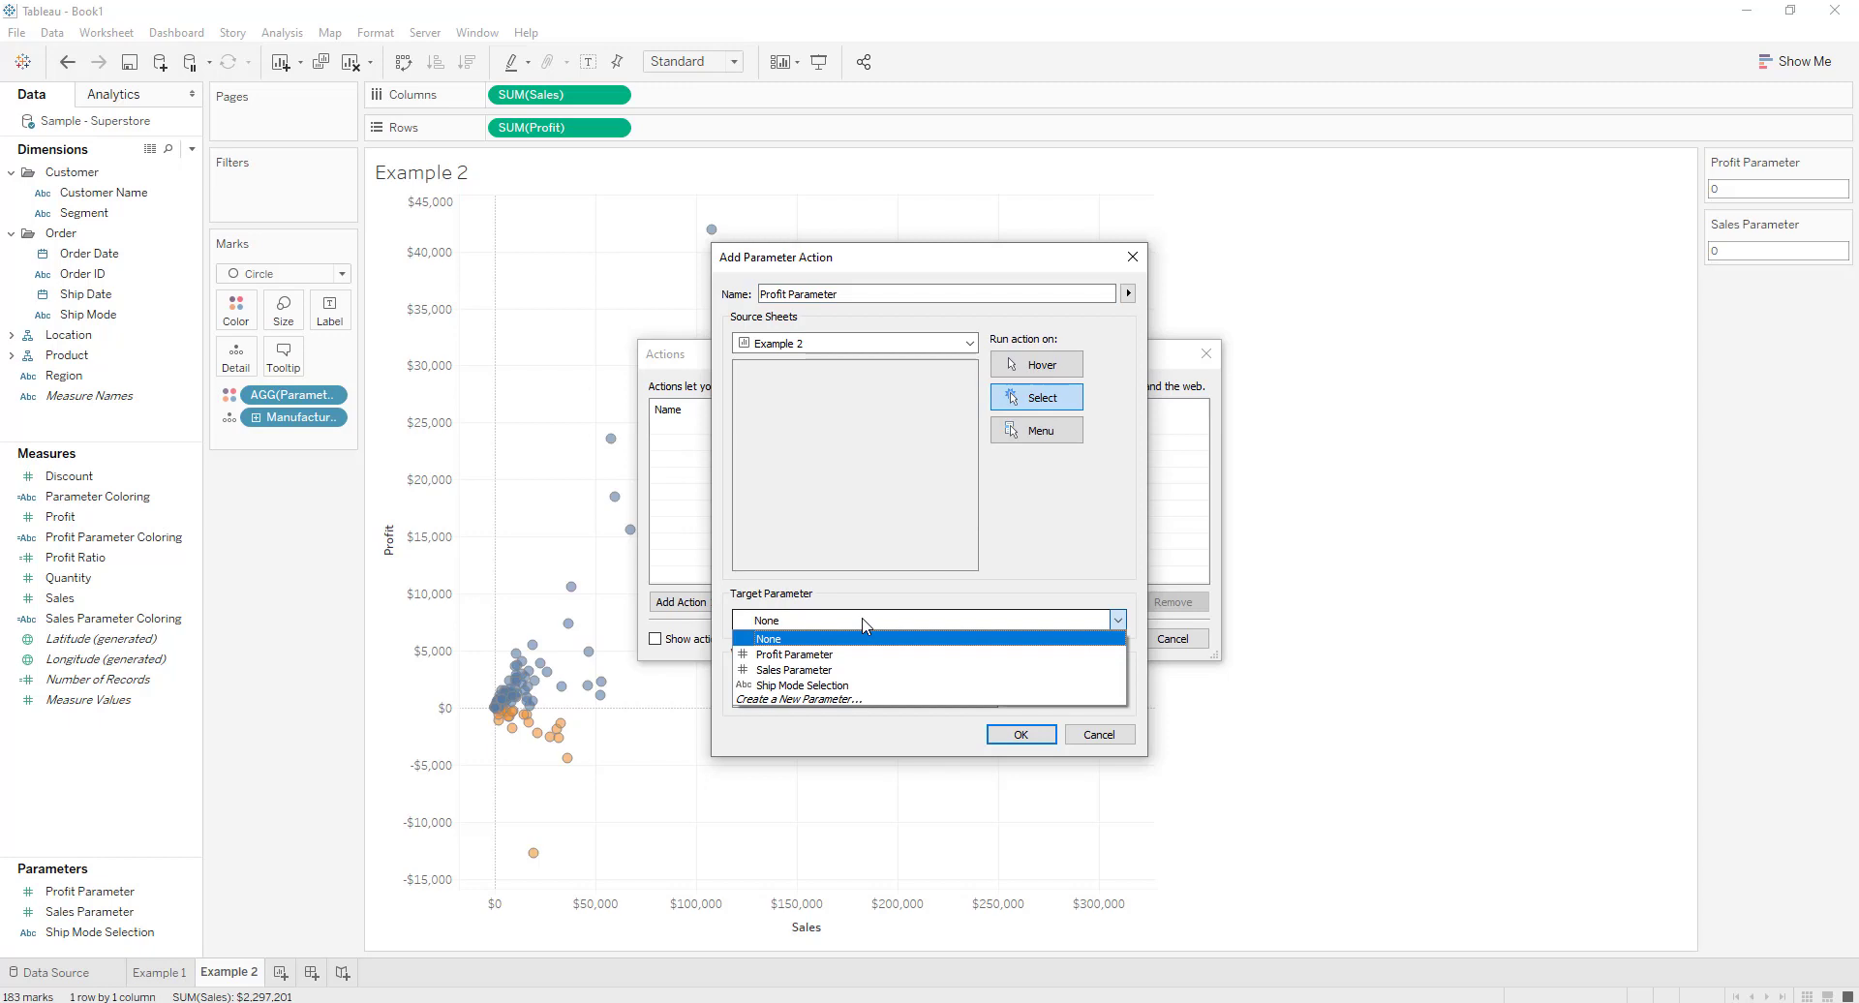
pyautogui.click(830, 656)
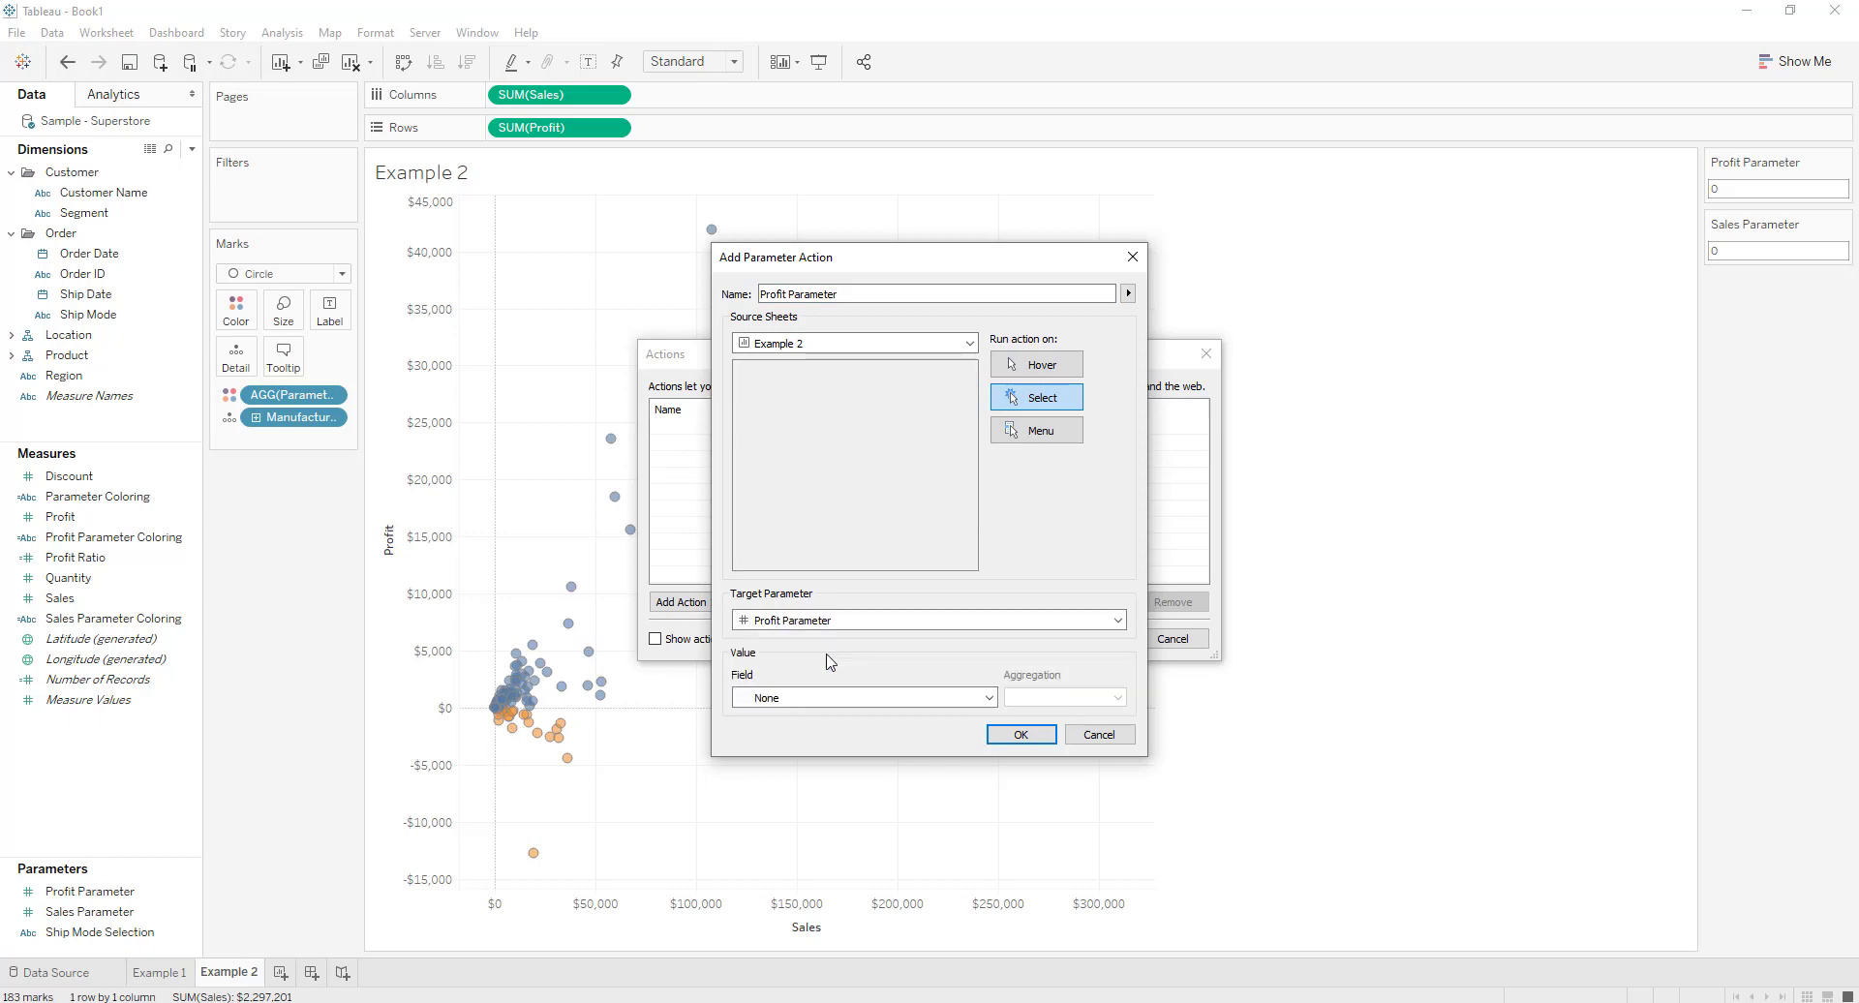
pyautogui.click(830, 697)
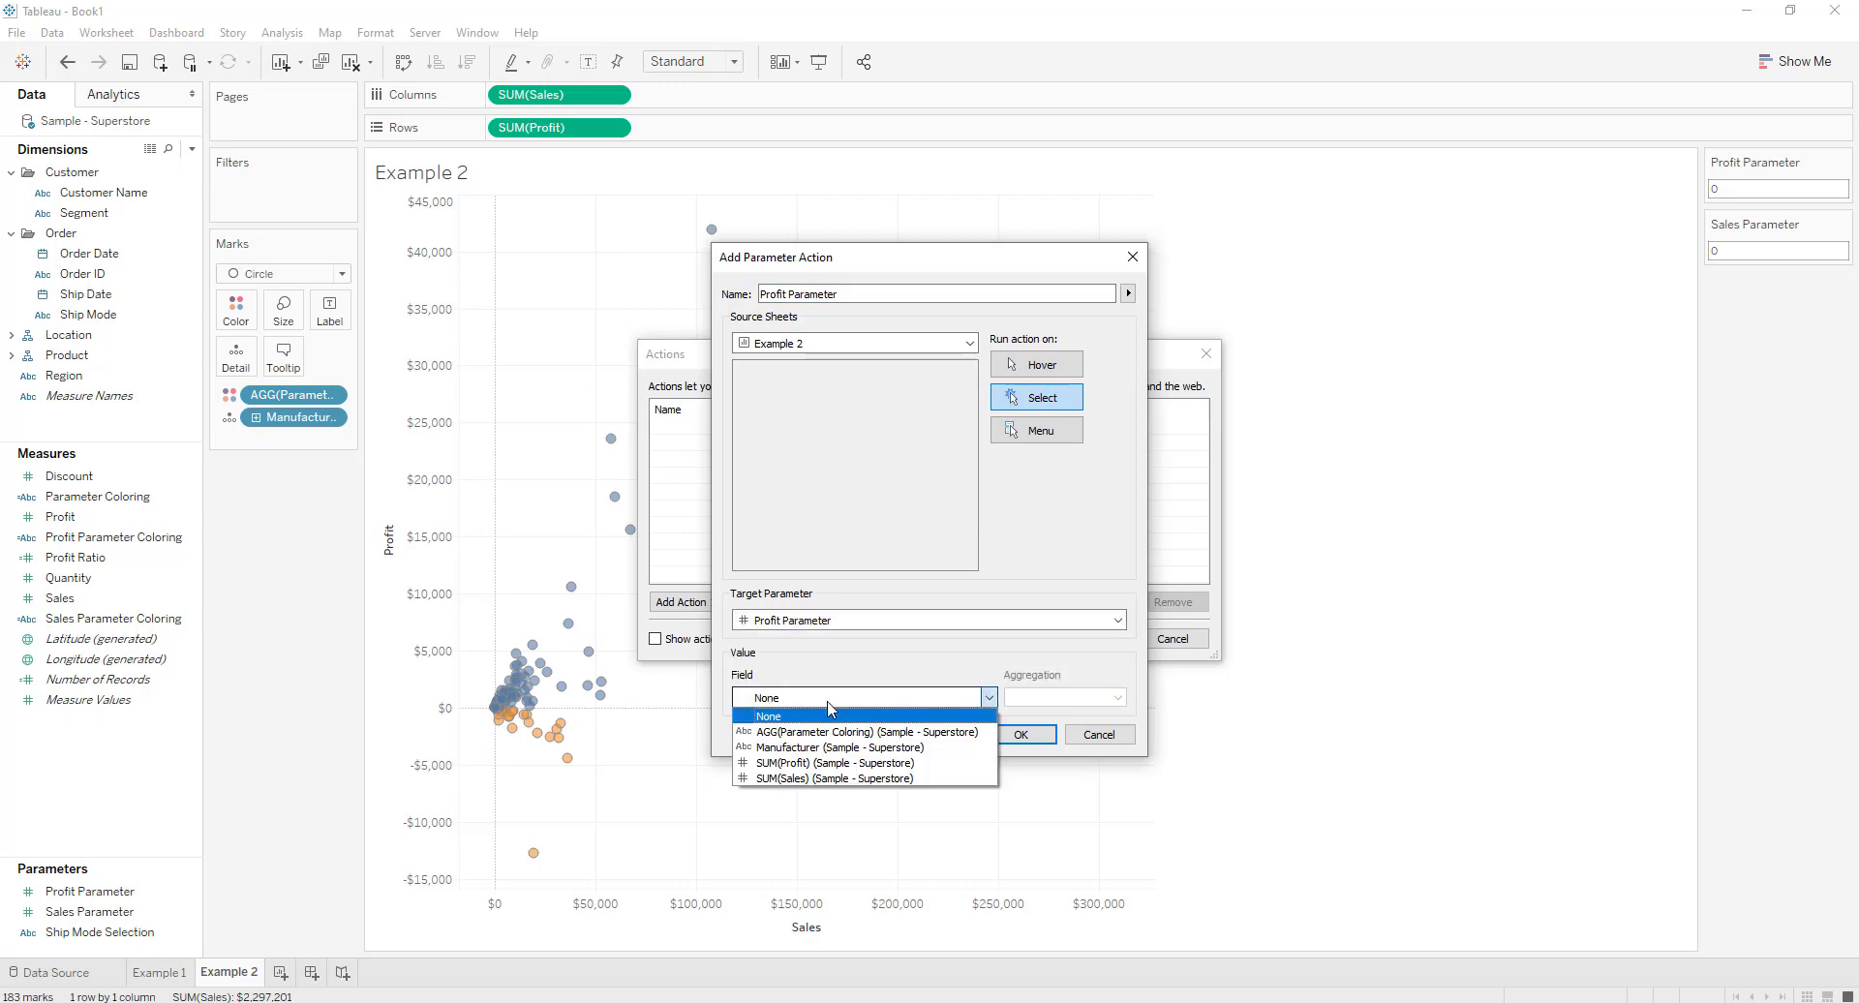
pyautogui.click(851, 766)
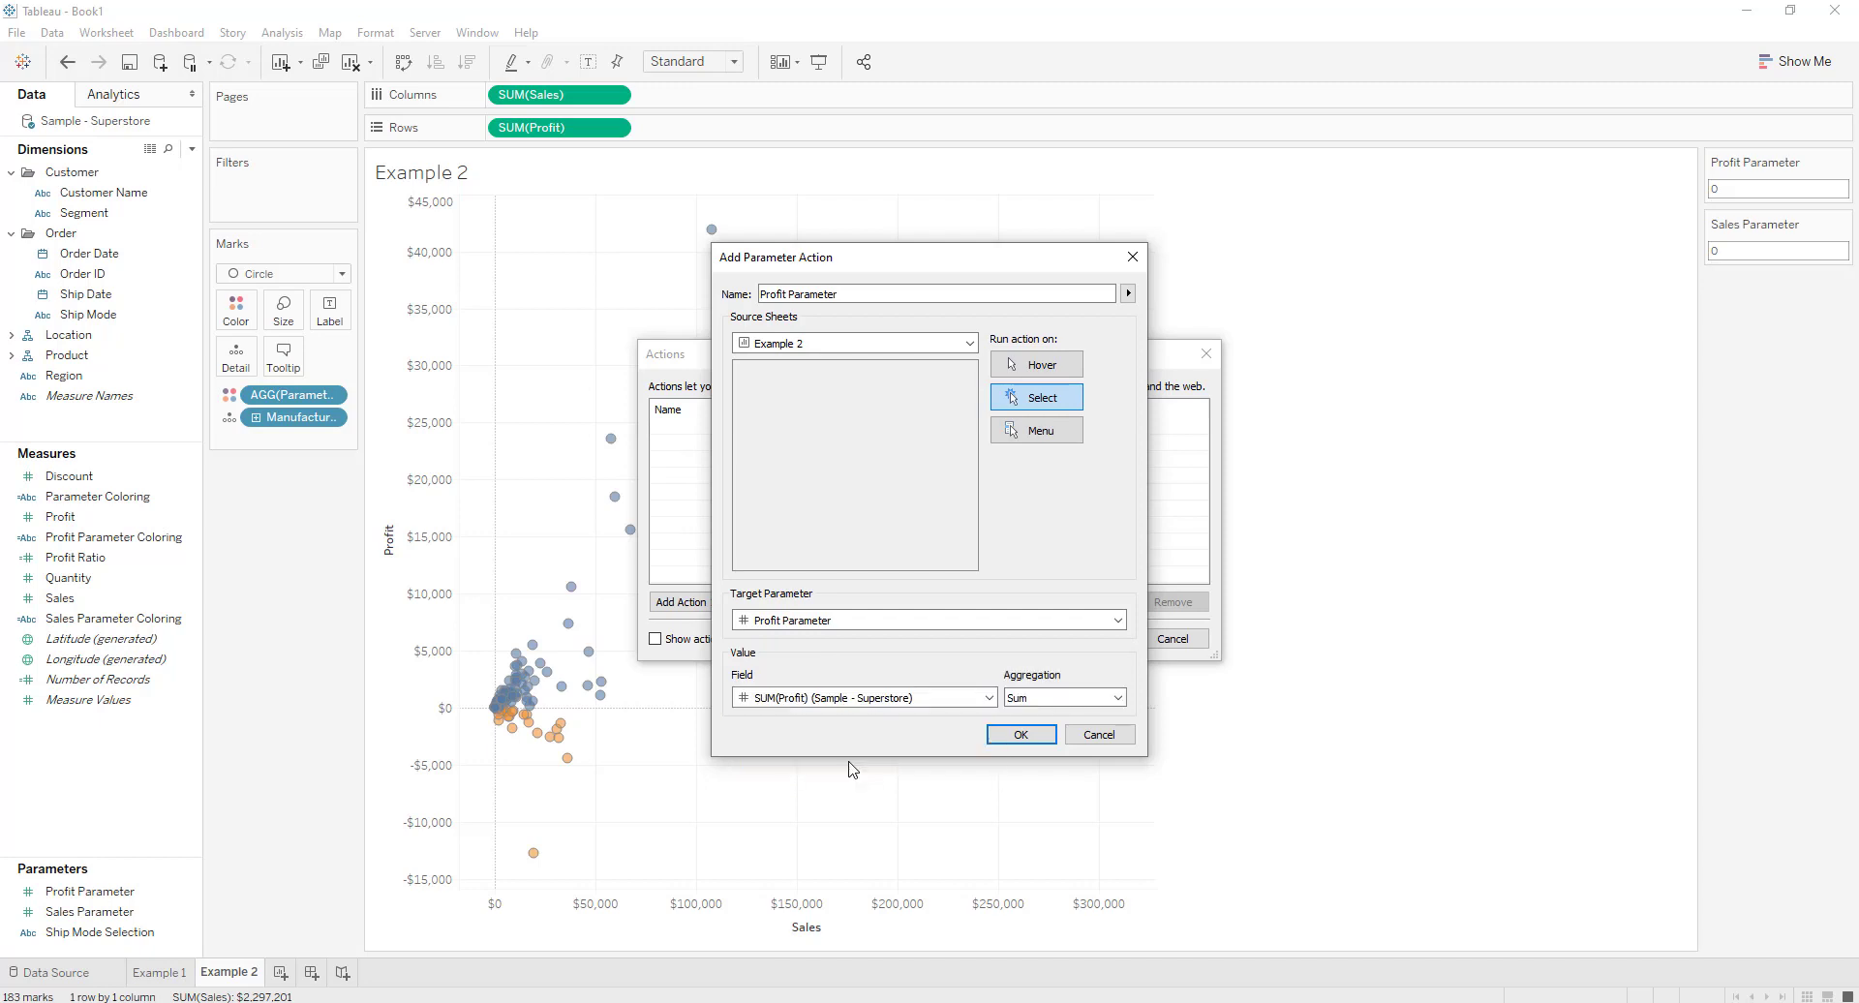
pyautogui.click(1021, 734)
# Add a parameter action named Sales Parameter that targets Sales Parameter with SUM(Sales) as its value, and apply the worksheet's actions
pyautogui.click(703, 604)
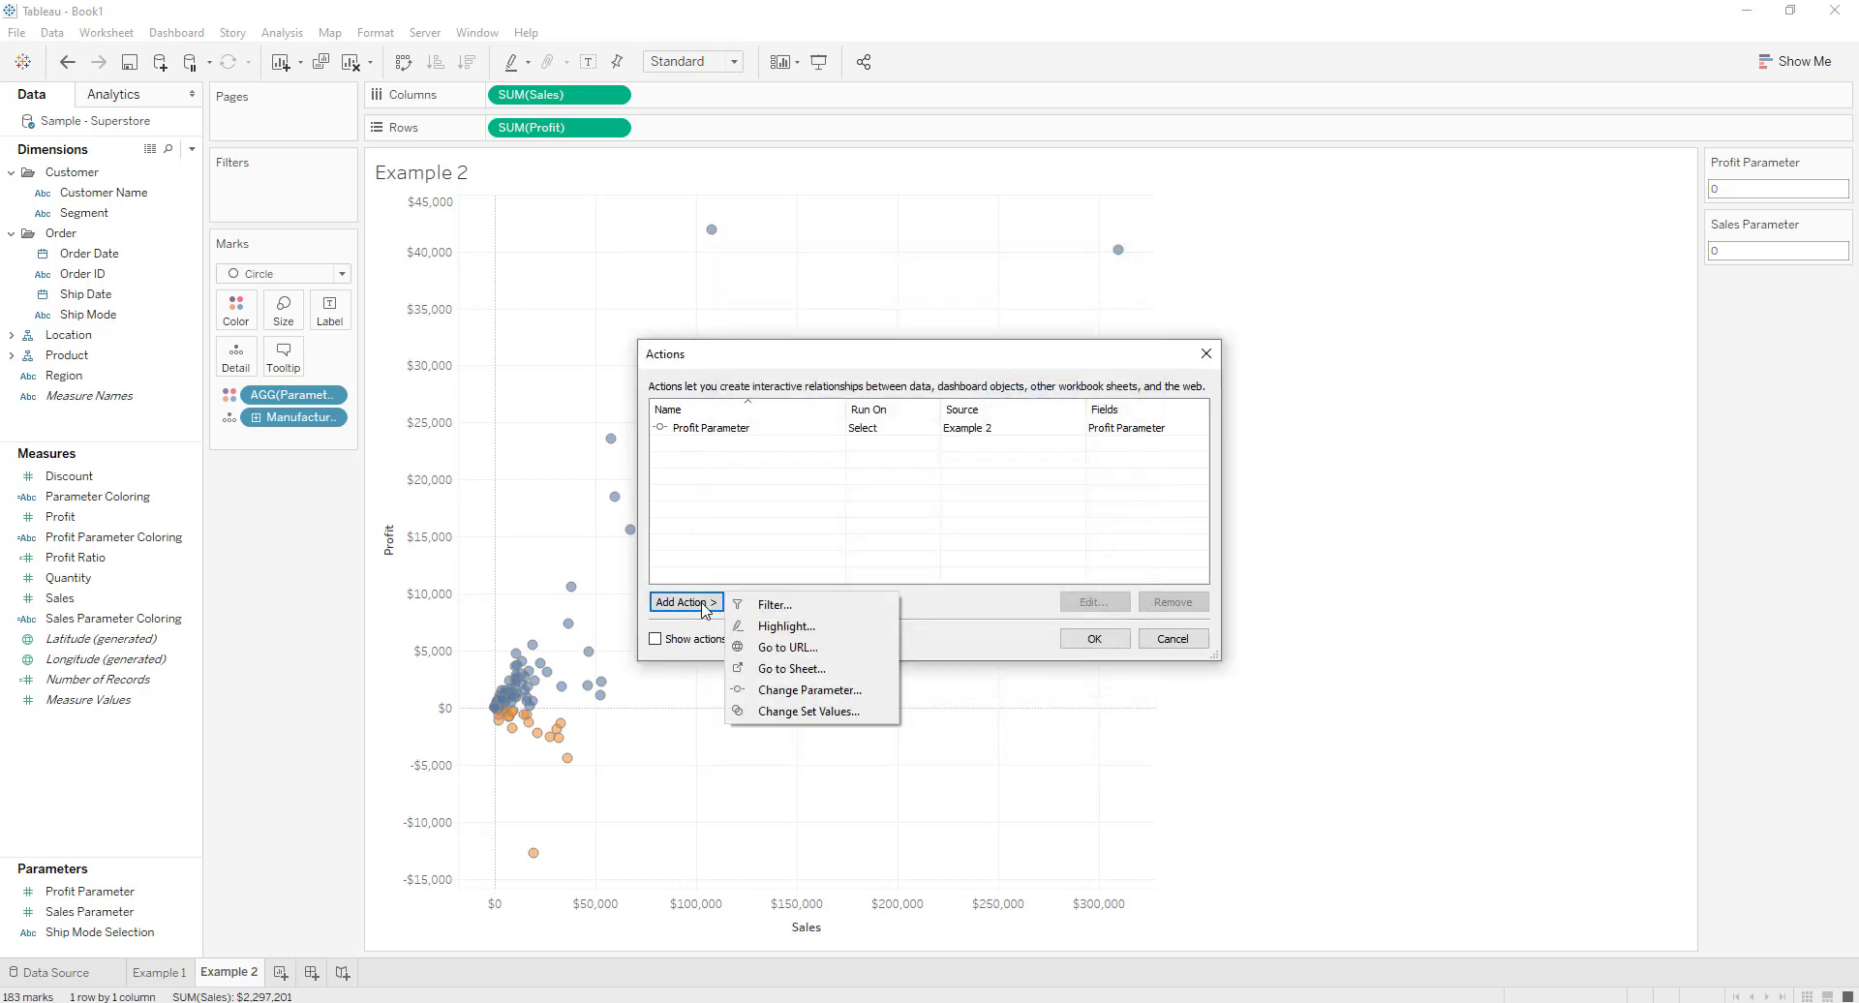
pyautogui.click(803, 690)
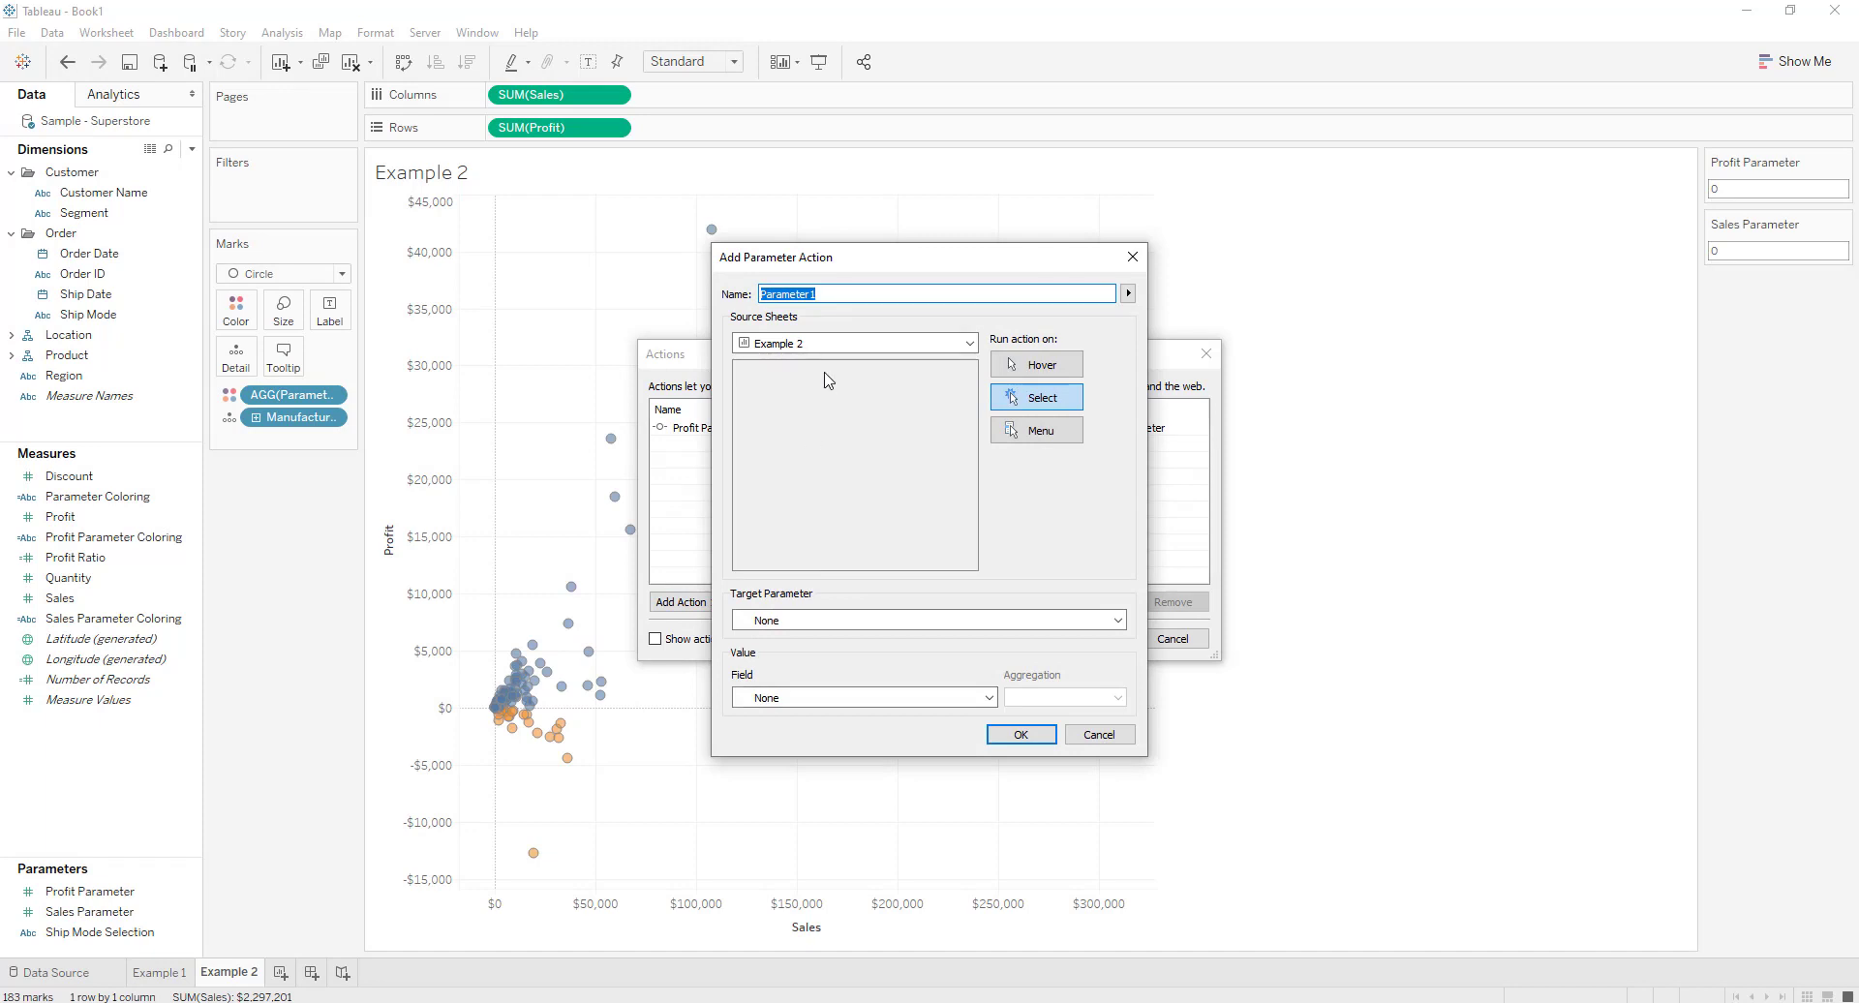
pyautogui.write('Sales')
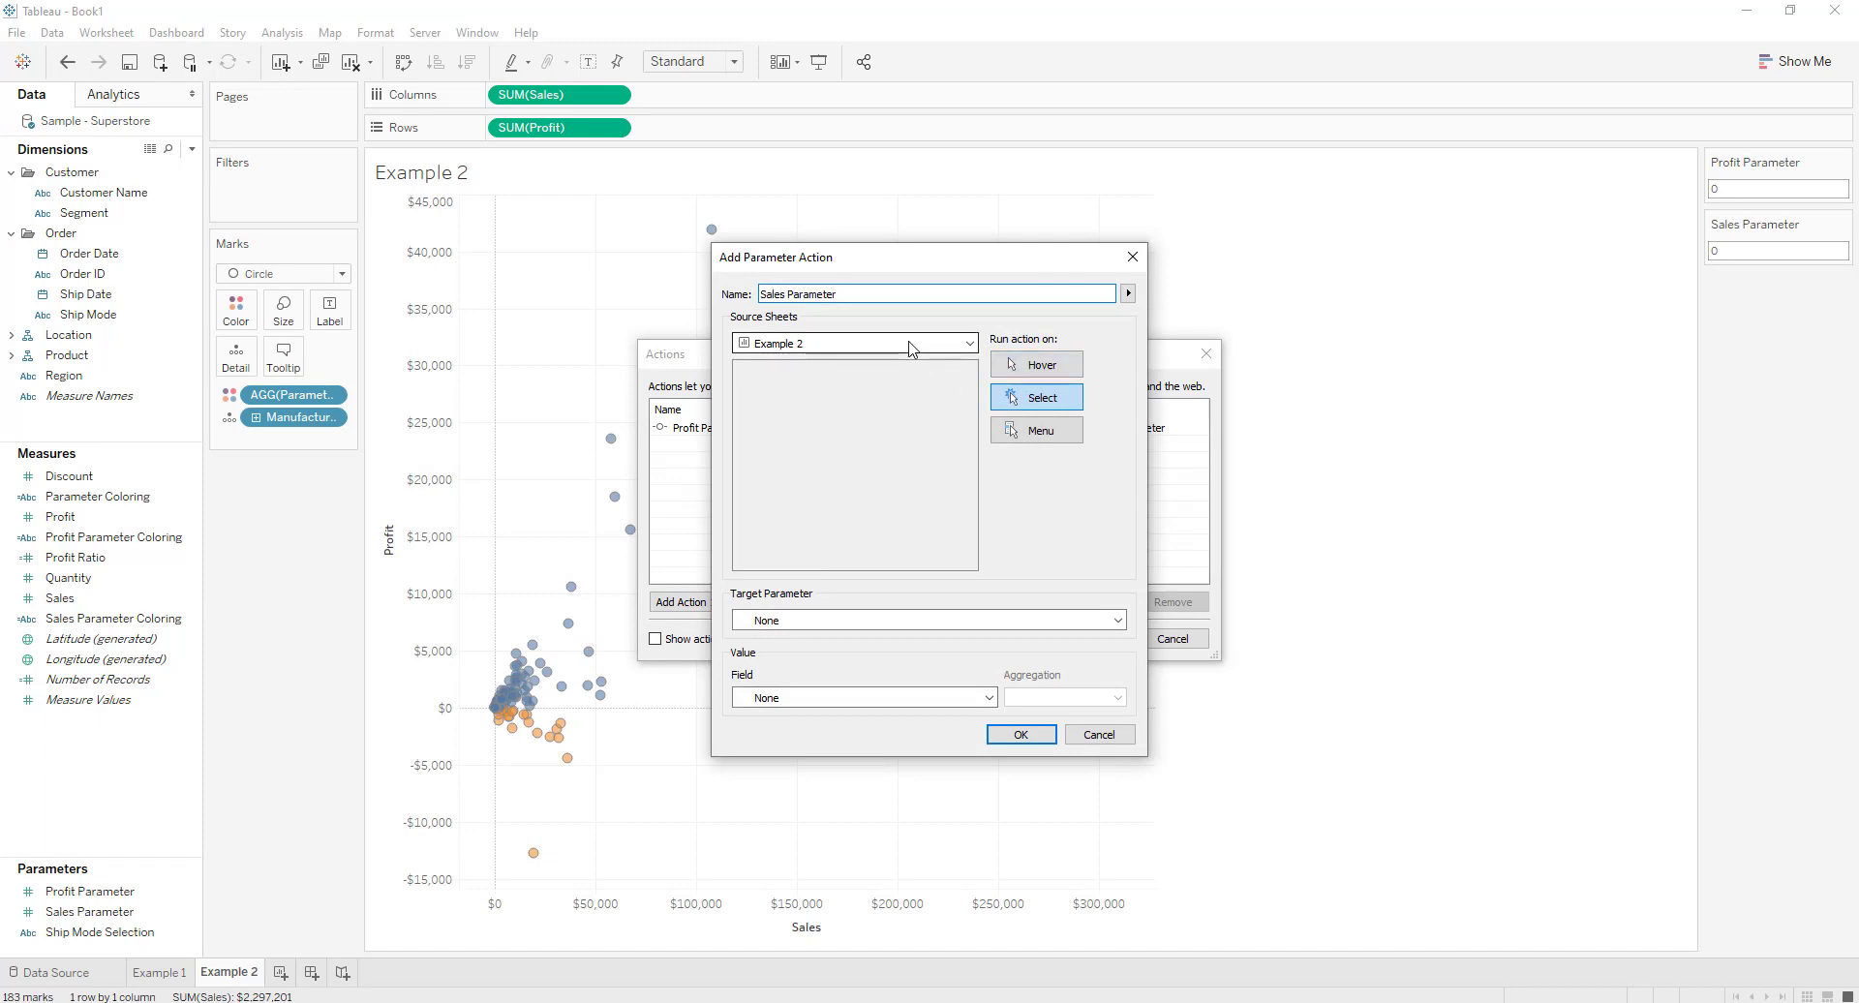
pyautogui.click(869, 620)
pyautogui.click(839, 670)
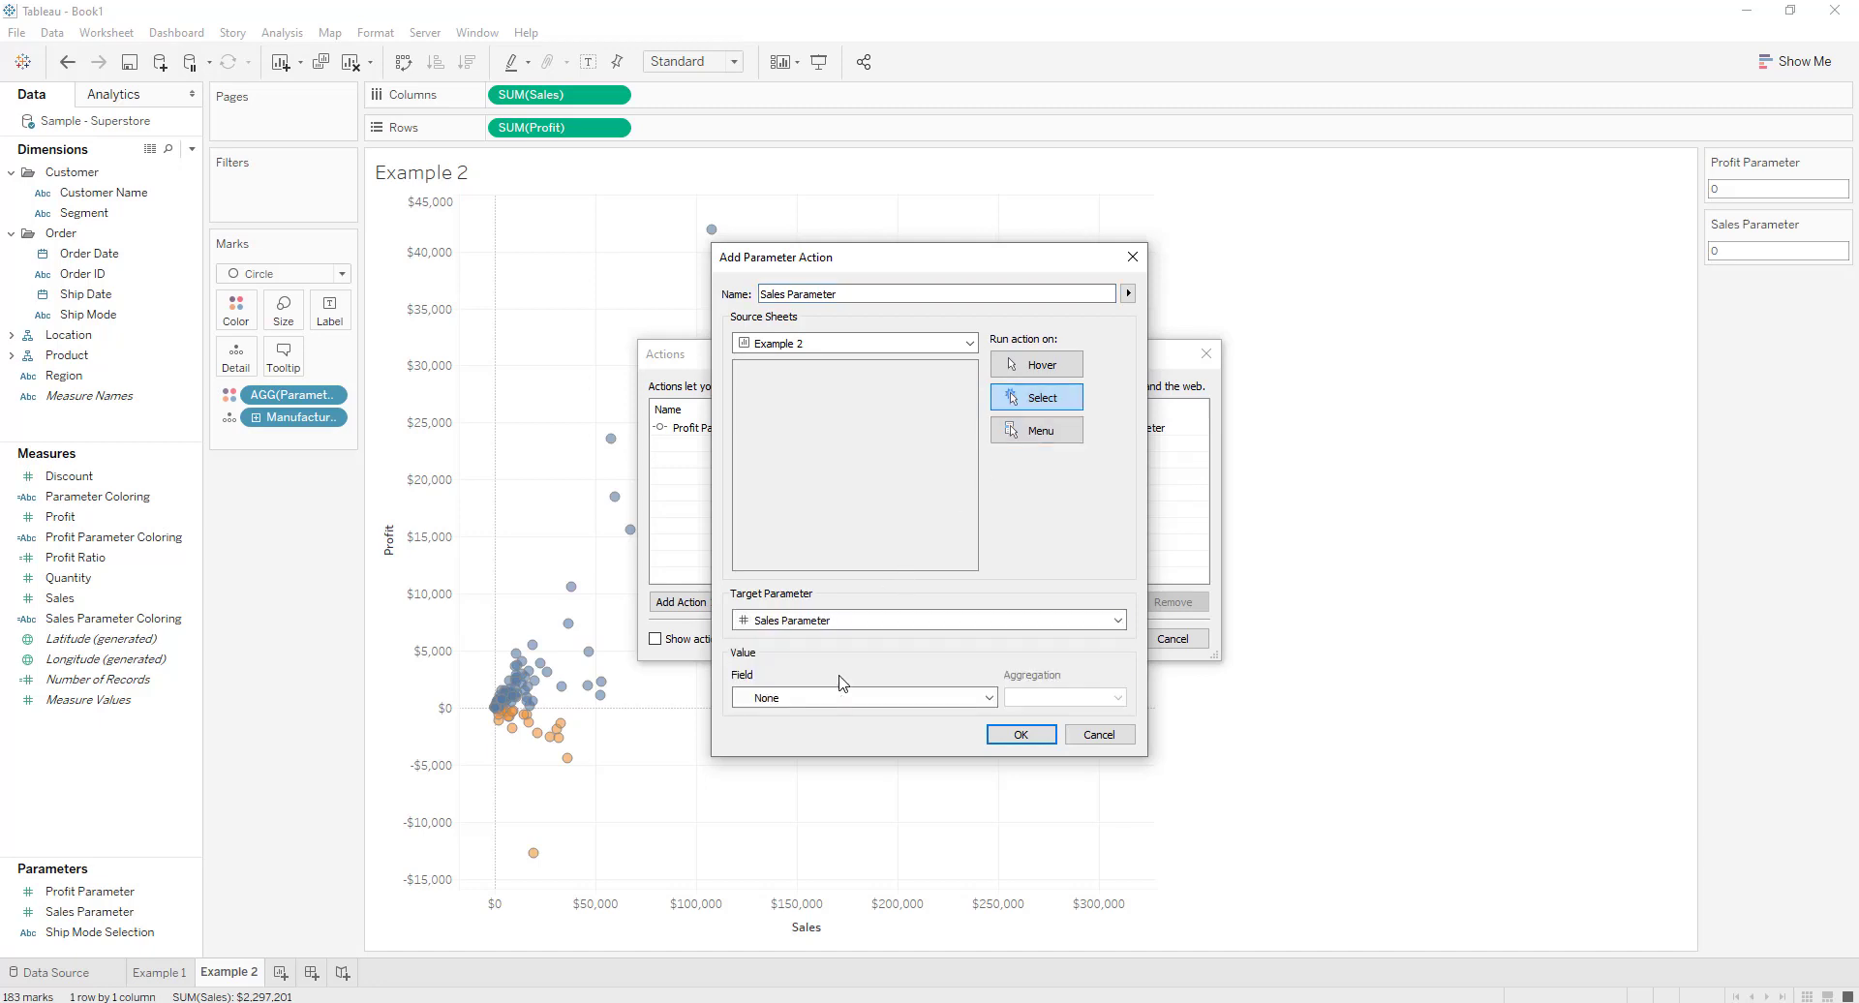
pyautogui.click(824, 698)
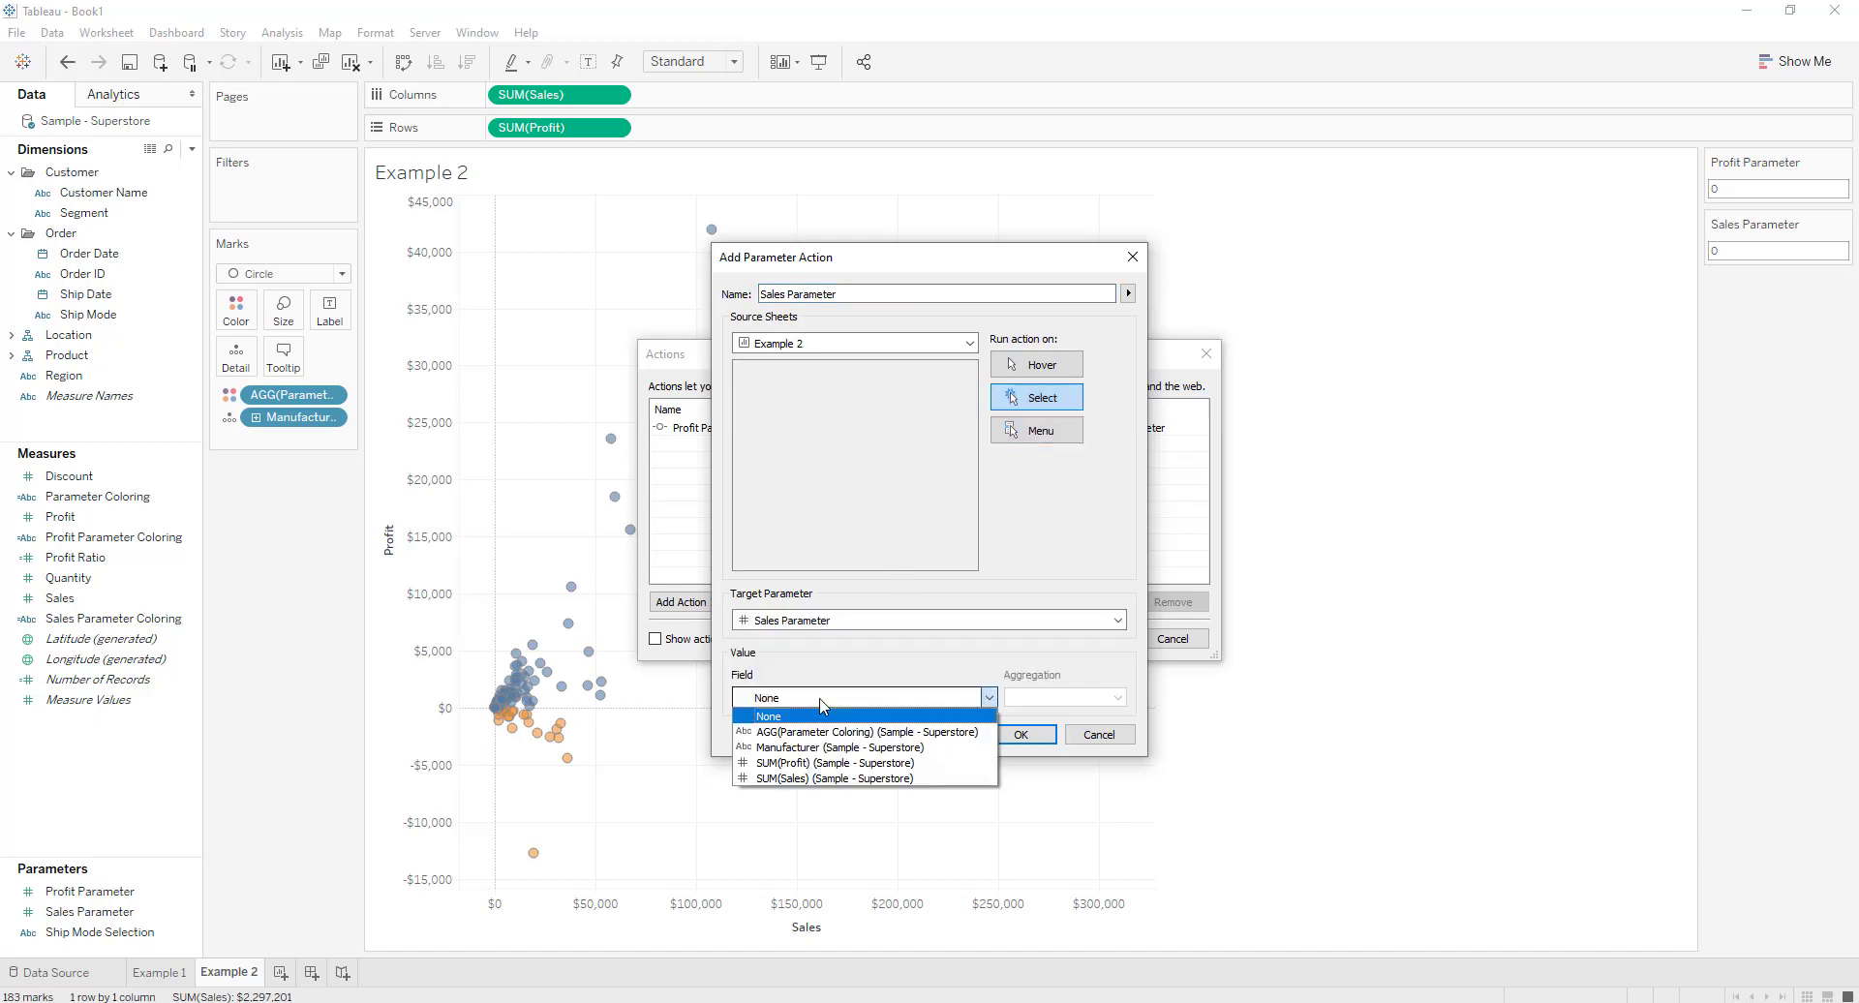
pyautogui.click(828, 778)
pyautogui.click(1039, 738)
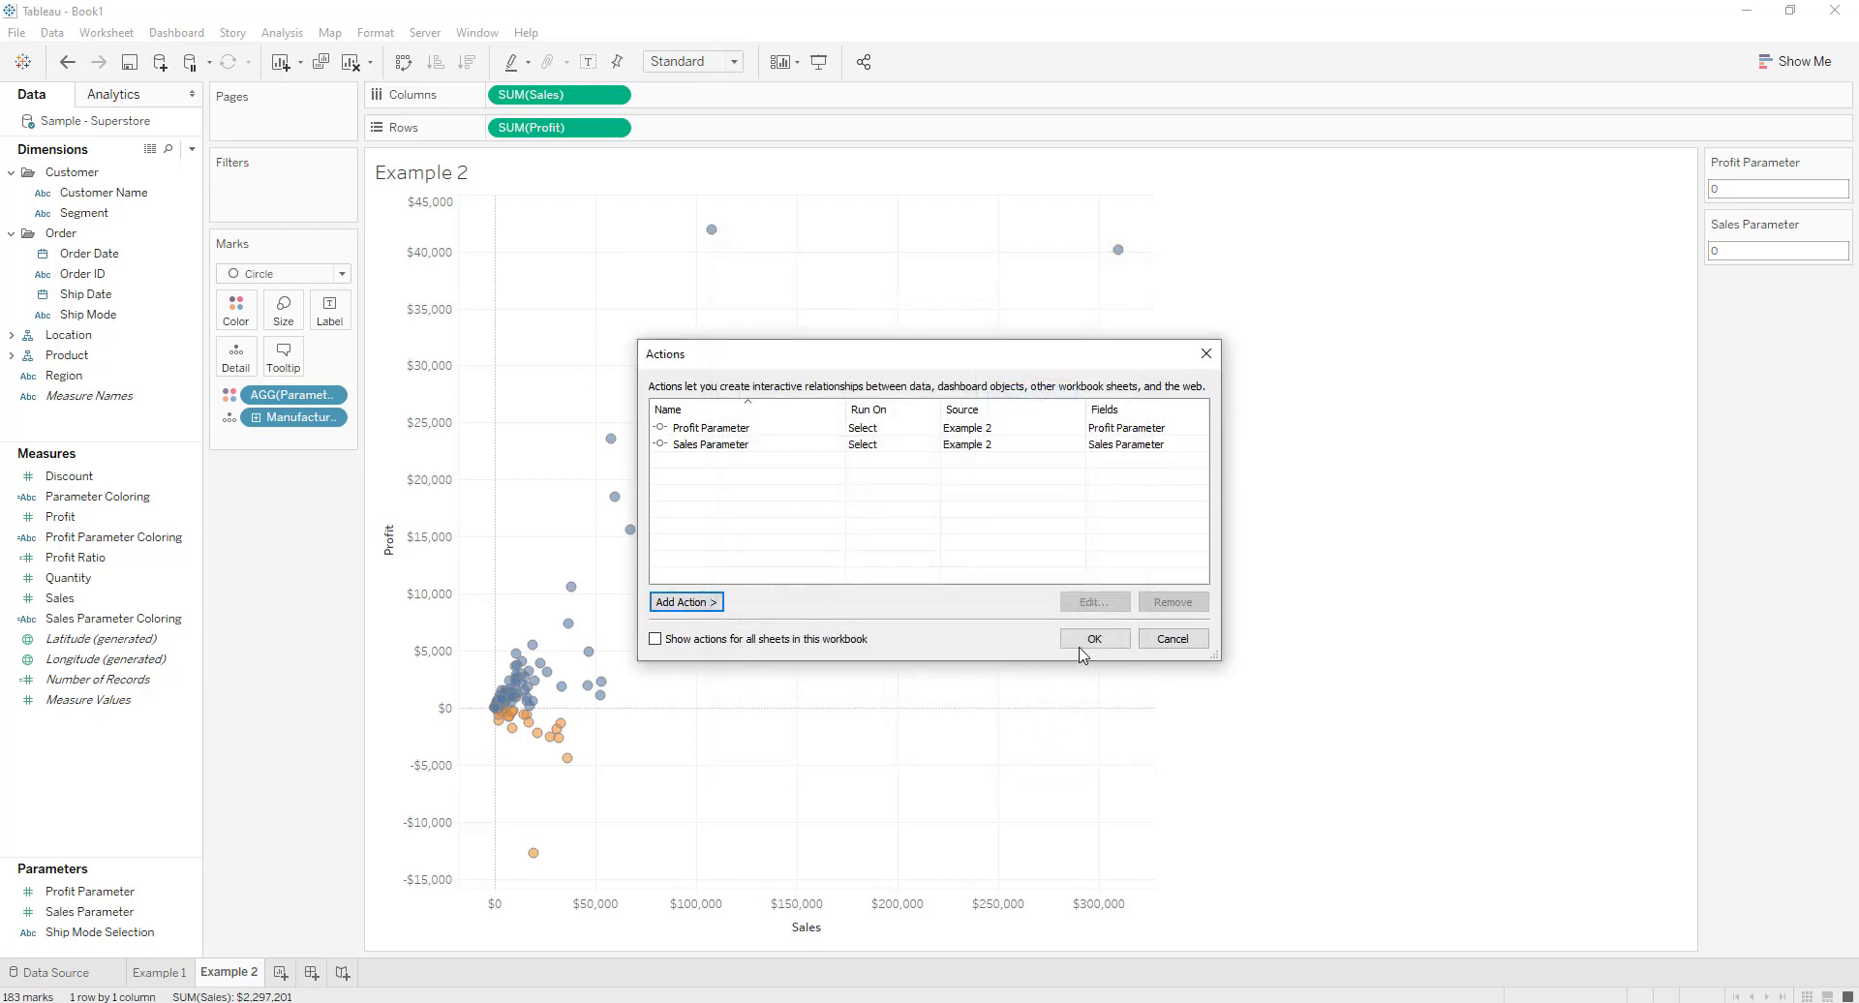
pyautogui.click(1088, 639)
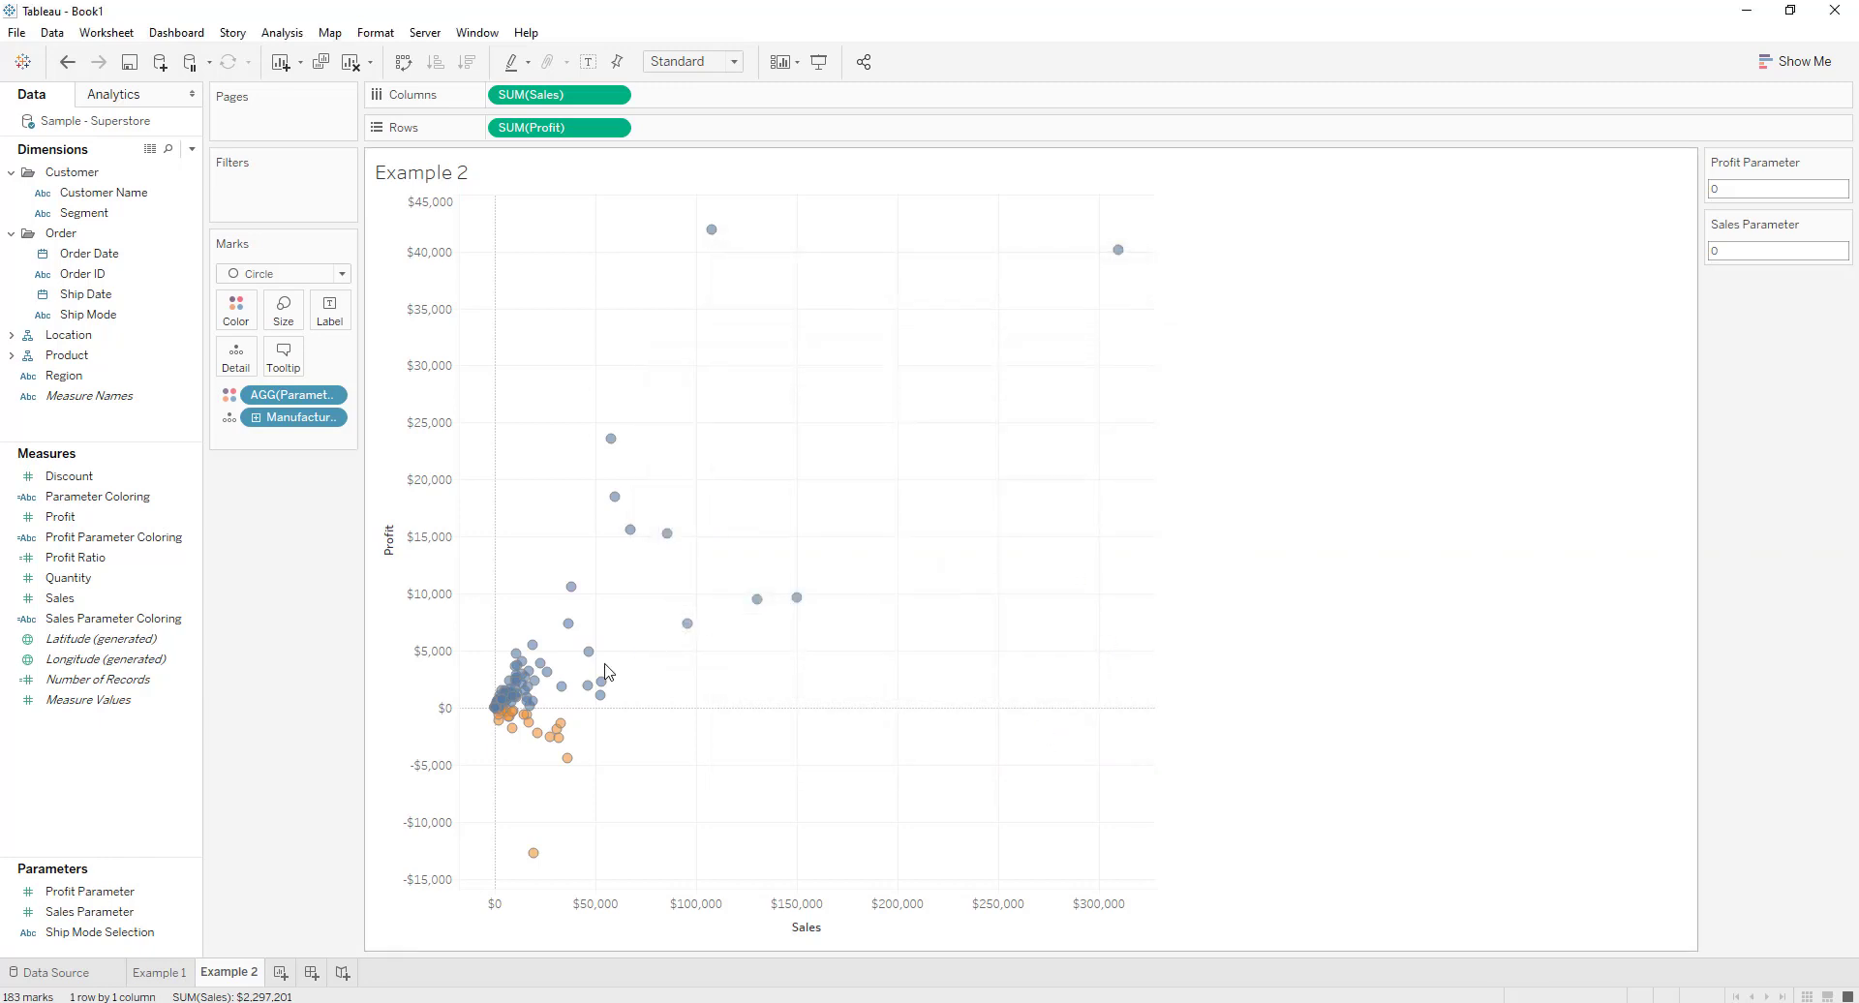
# Test the parameter actions by selecting the Polycom mark in the scatter plot, and check the Profit Parameter and Sales Parameter values
pyautogui.moveTo(548, 677)
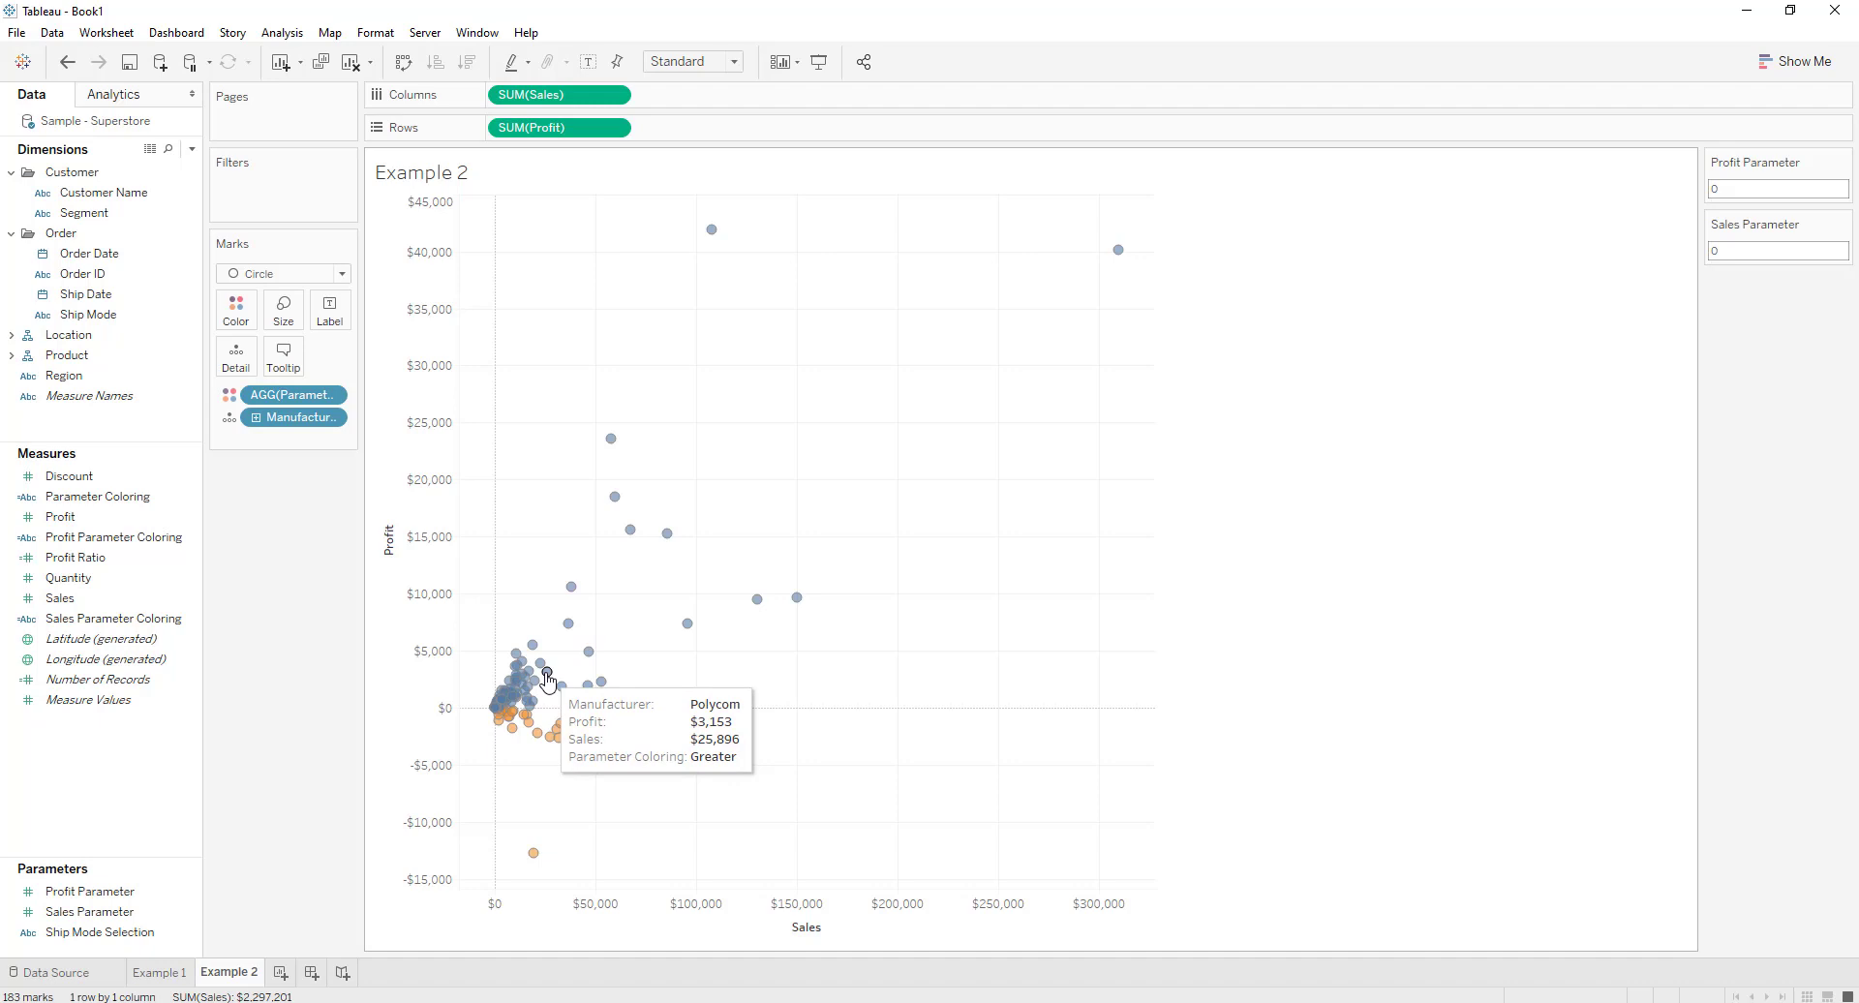
pyautogui.click(547, 675)
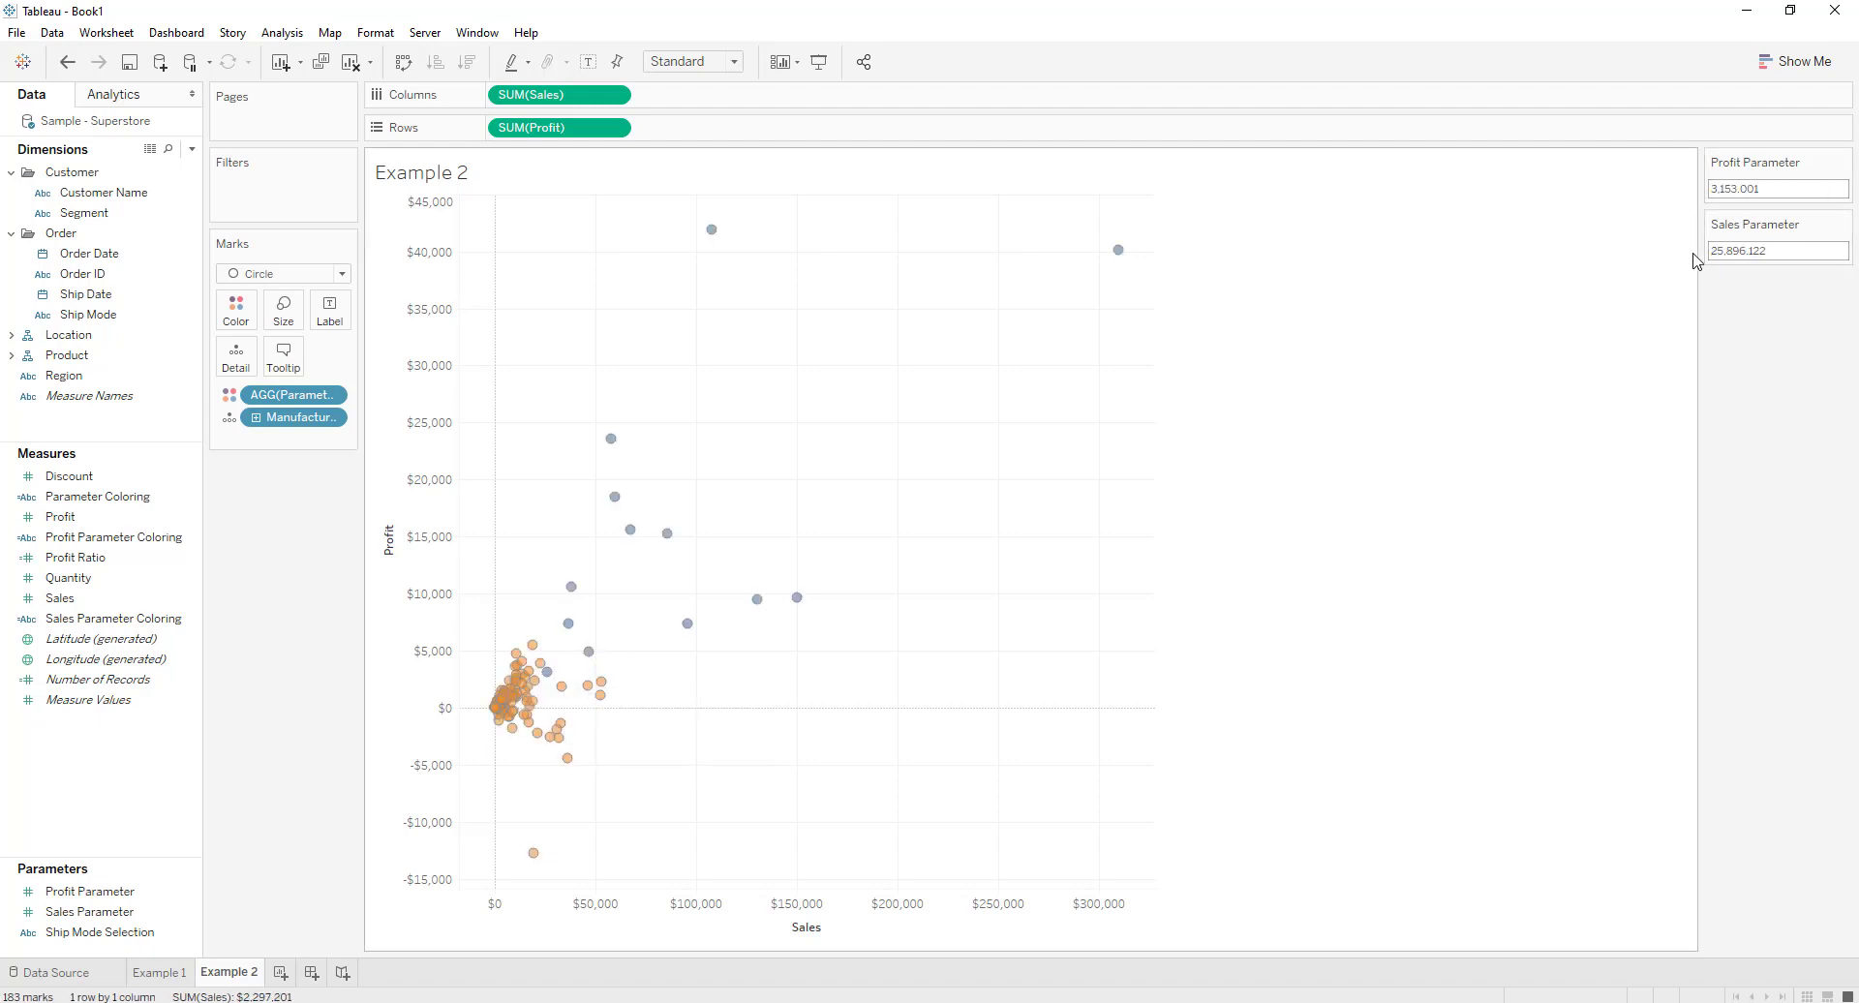
pyautogui.click(1765, 184)
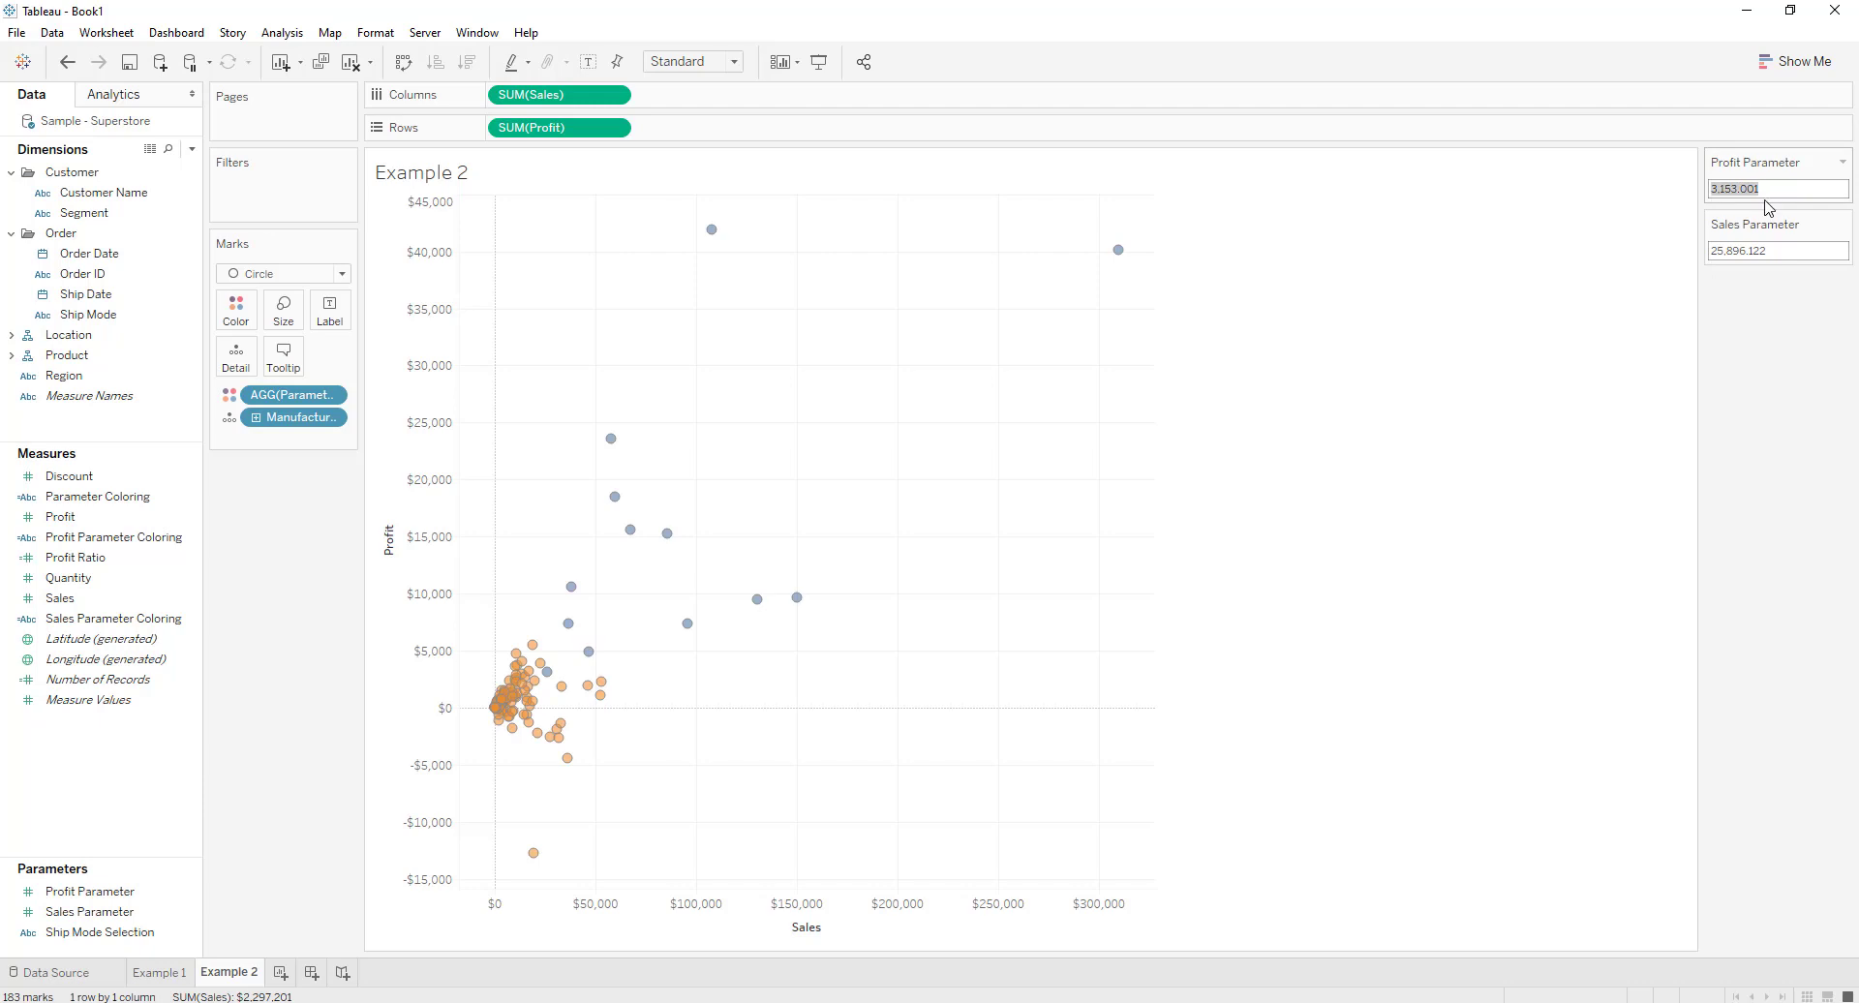
pyautogui.click(1777, 252)
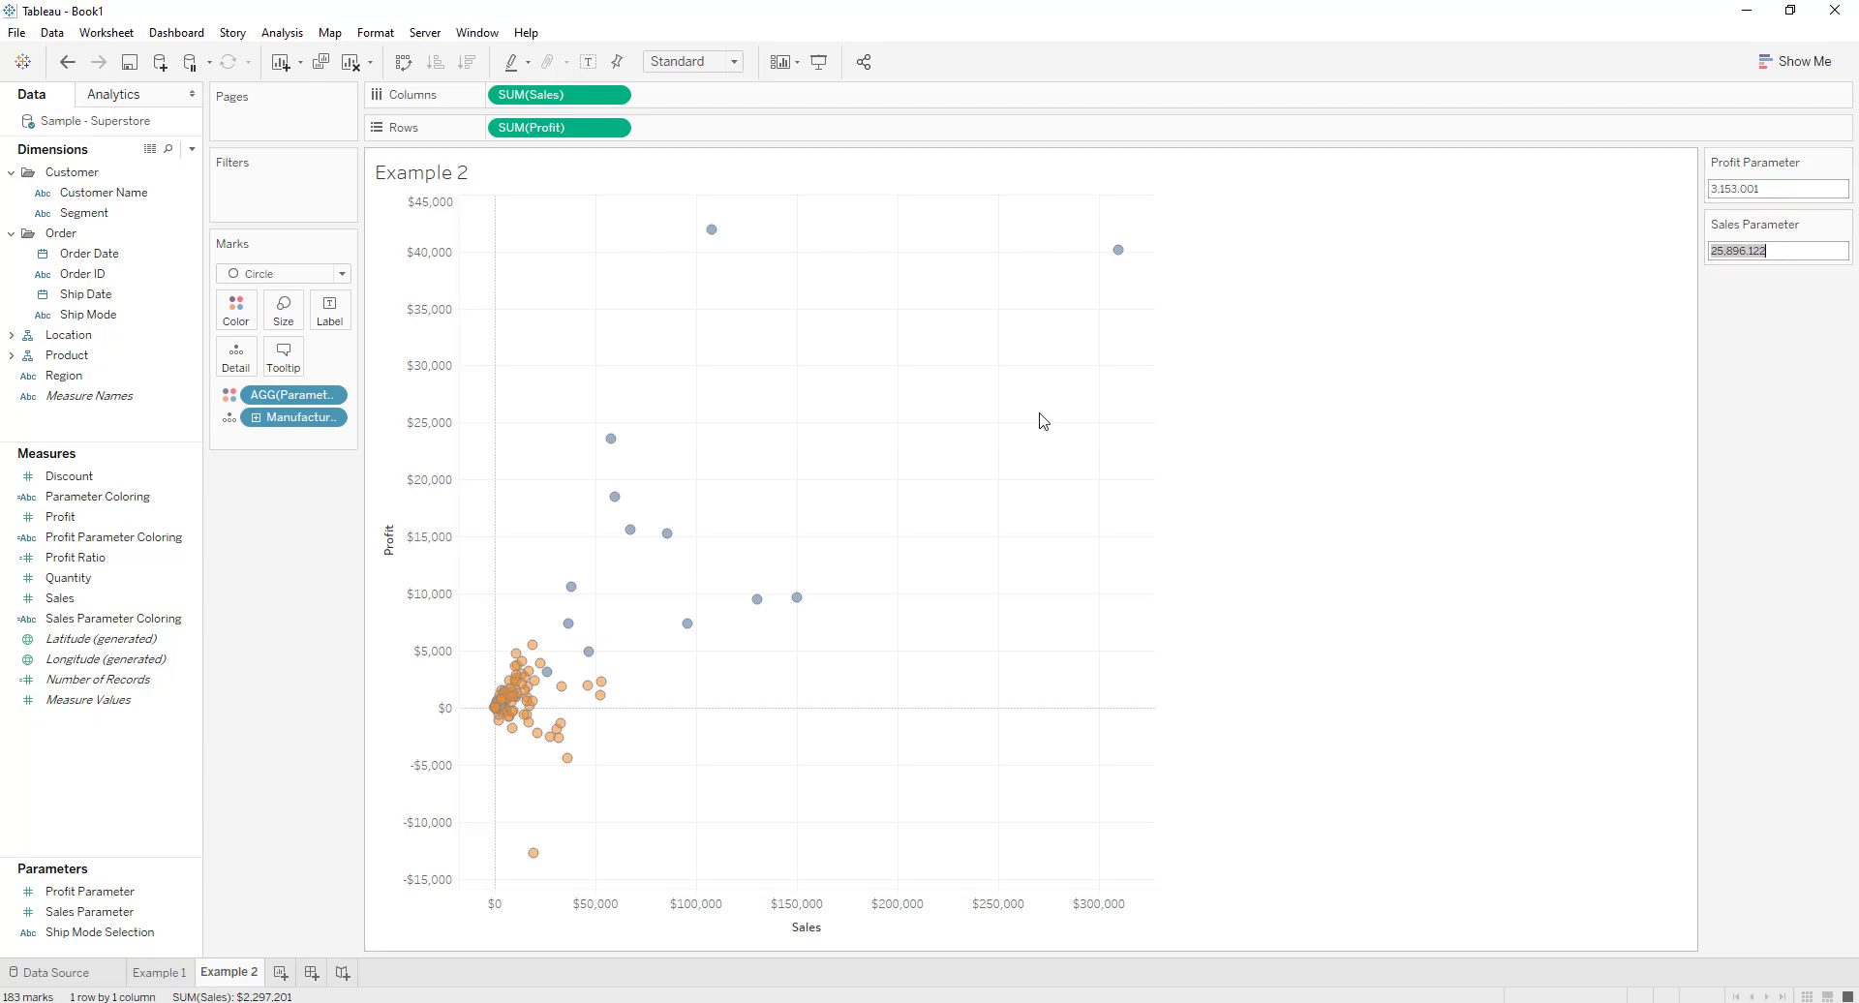
pyautogui.click(1791, 252)
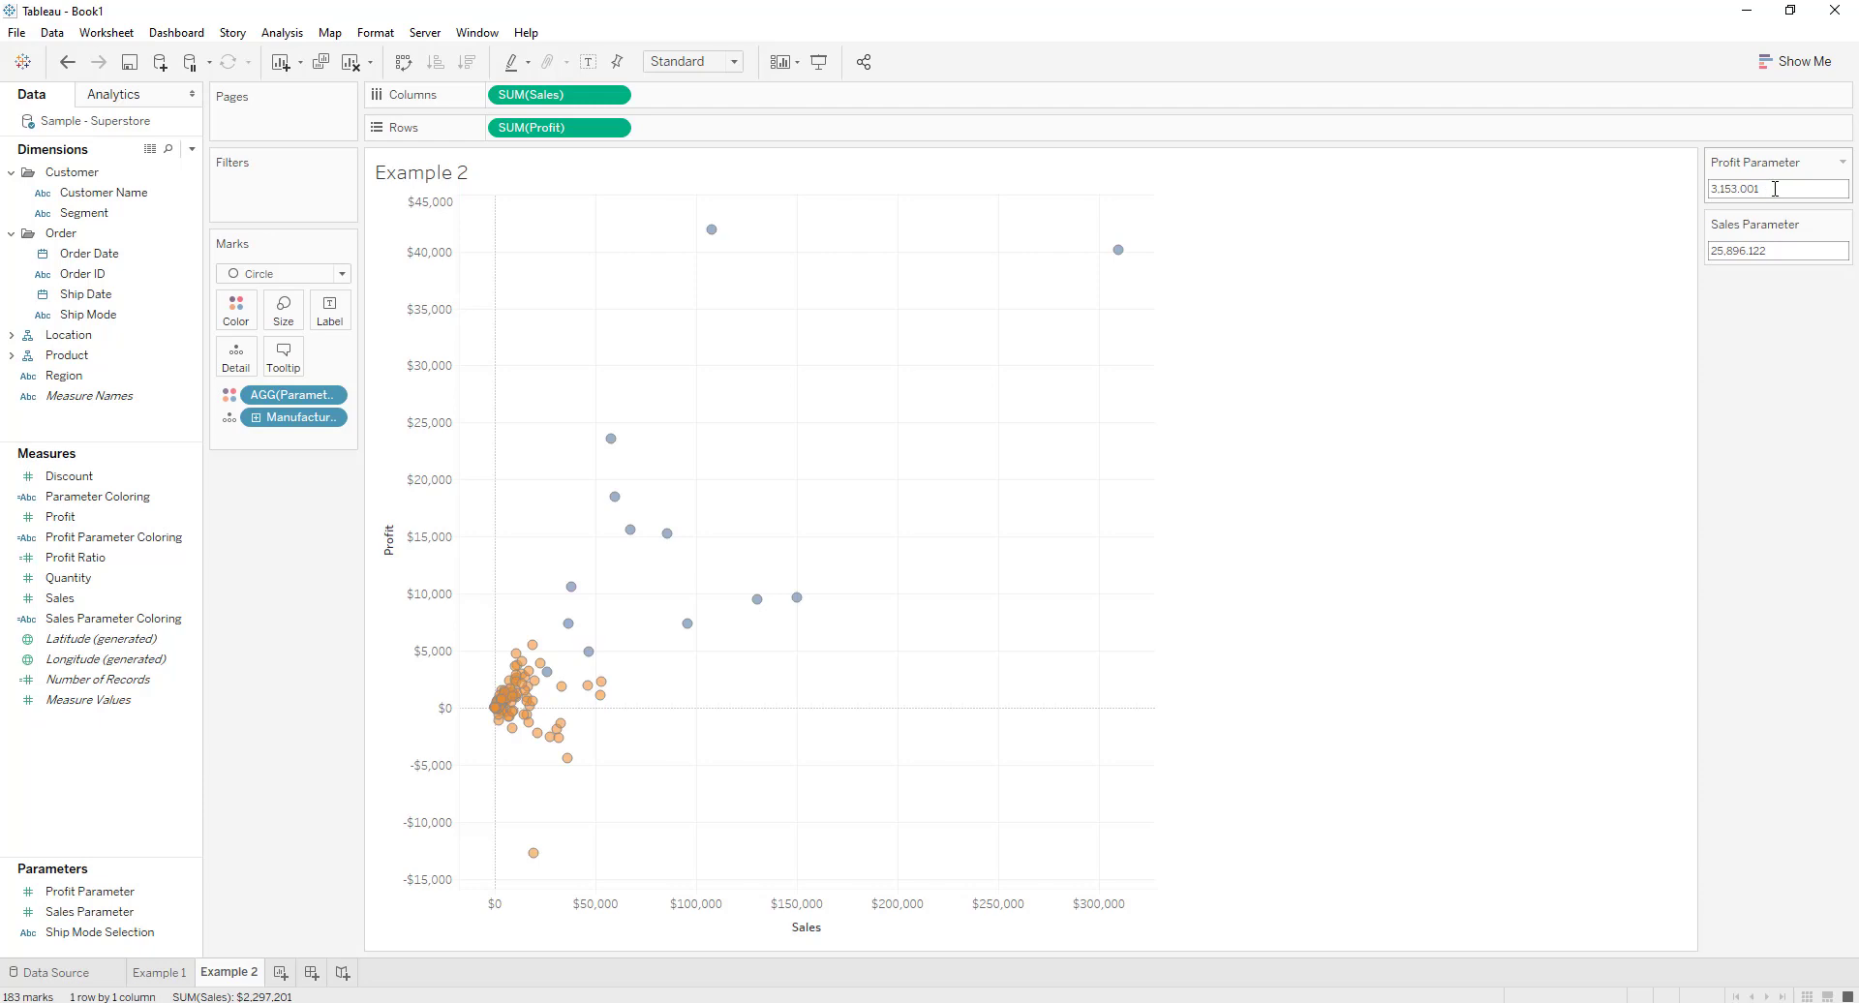
pyautogui.click(1776, 189)
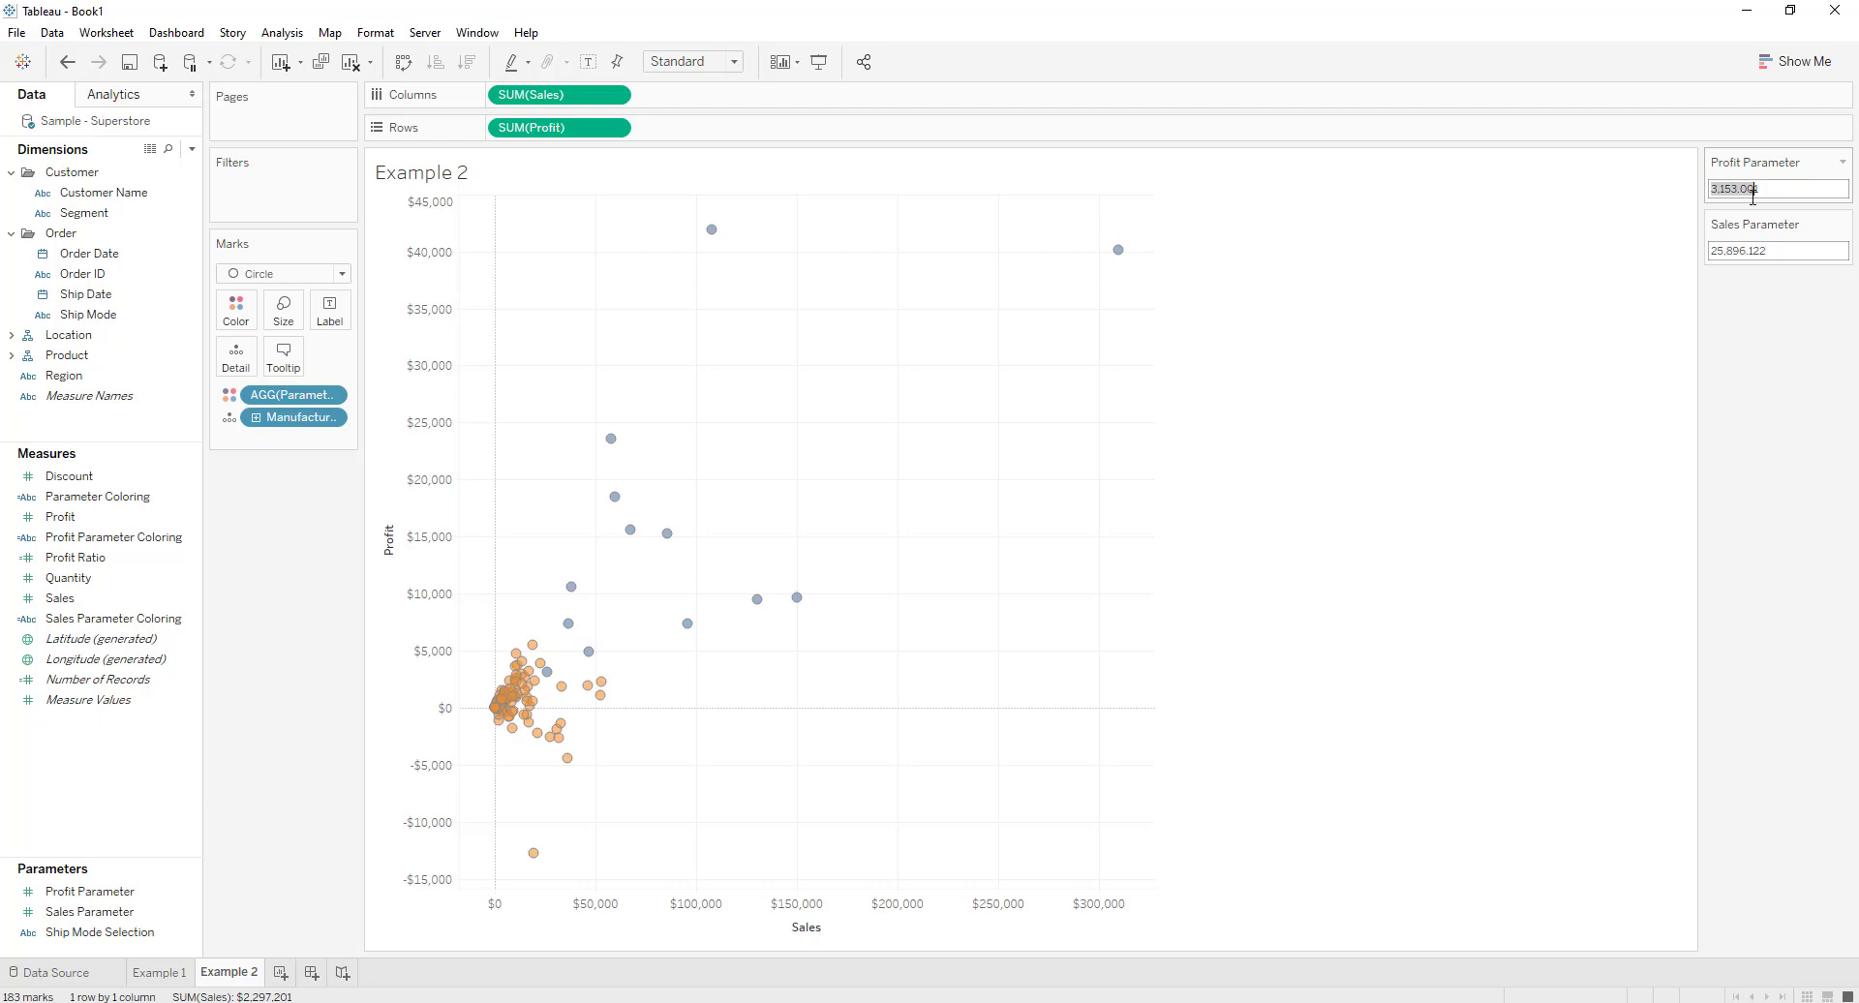
pyautogui.click(1793, 253)
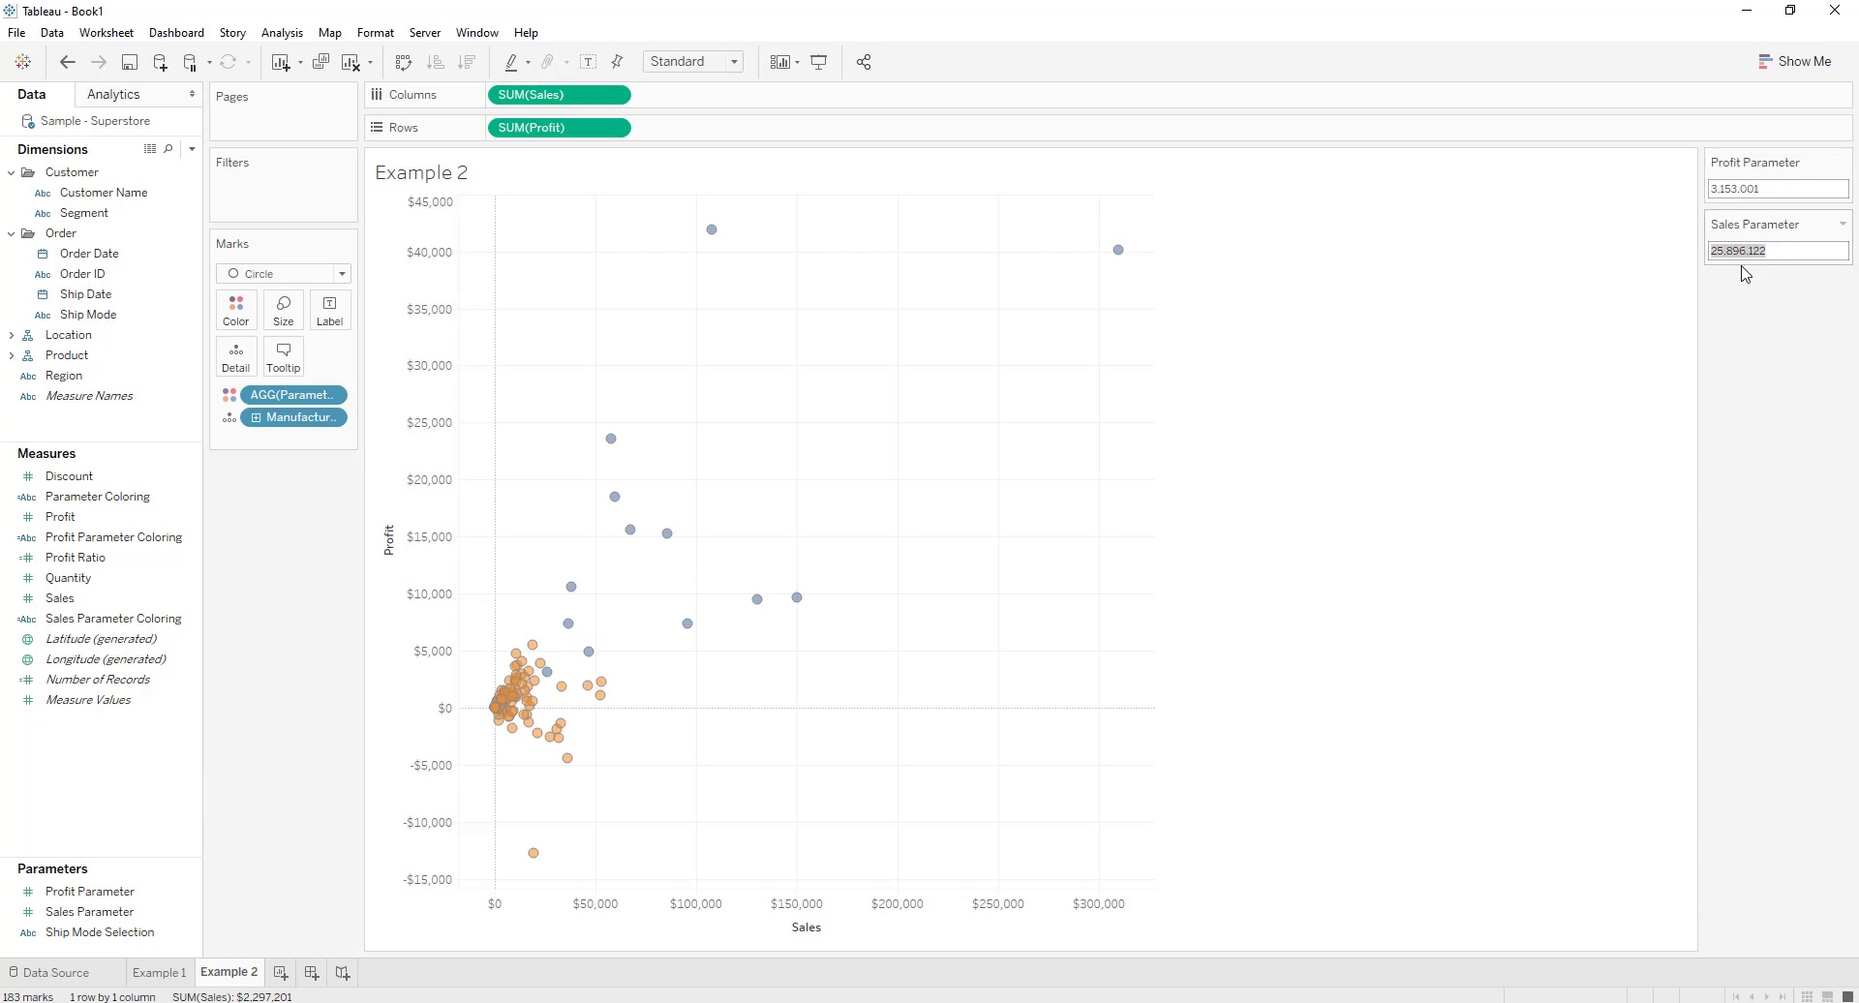
pyautogui.moveTo(587, 668)
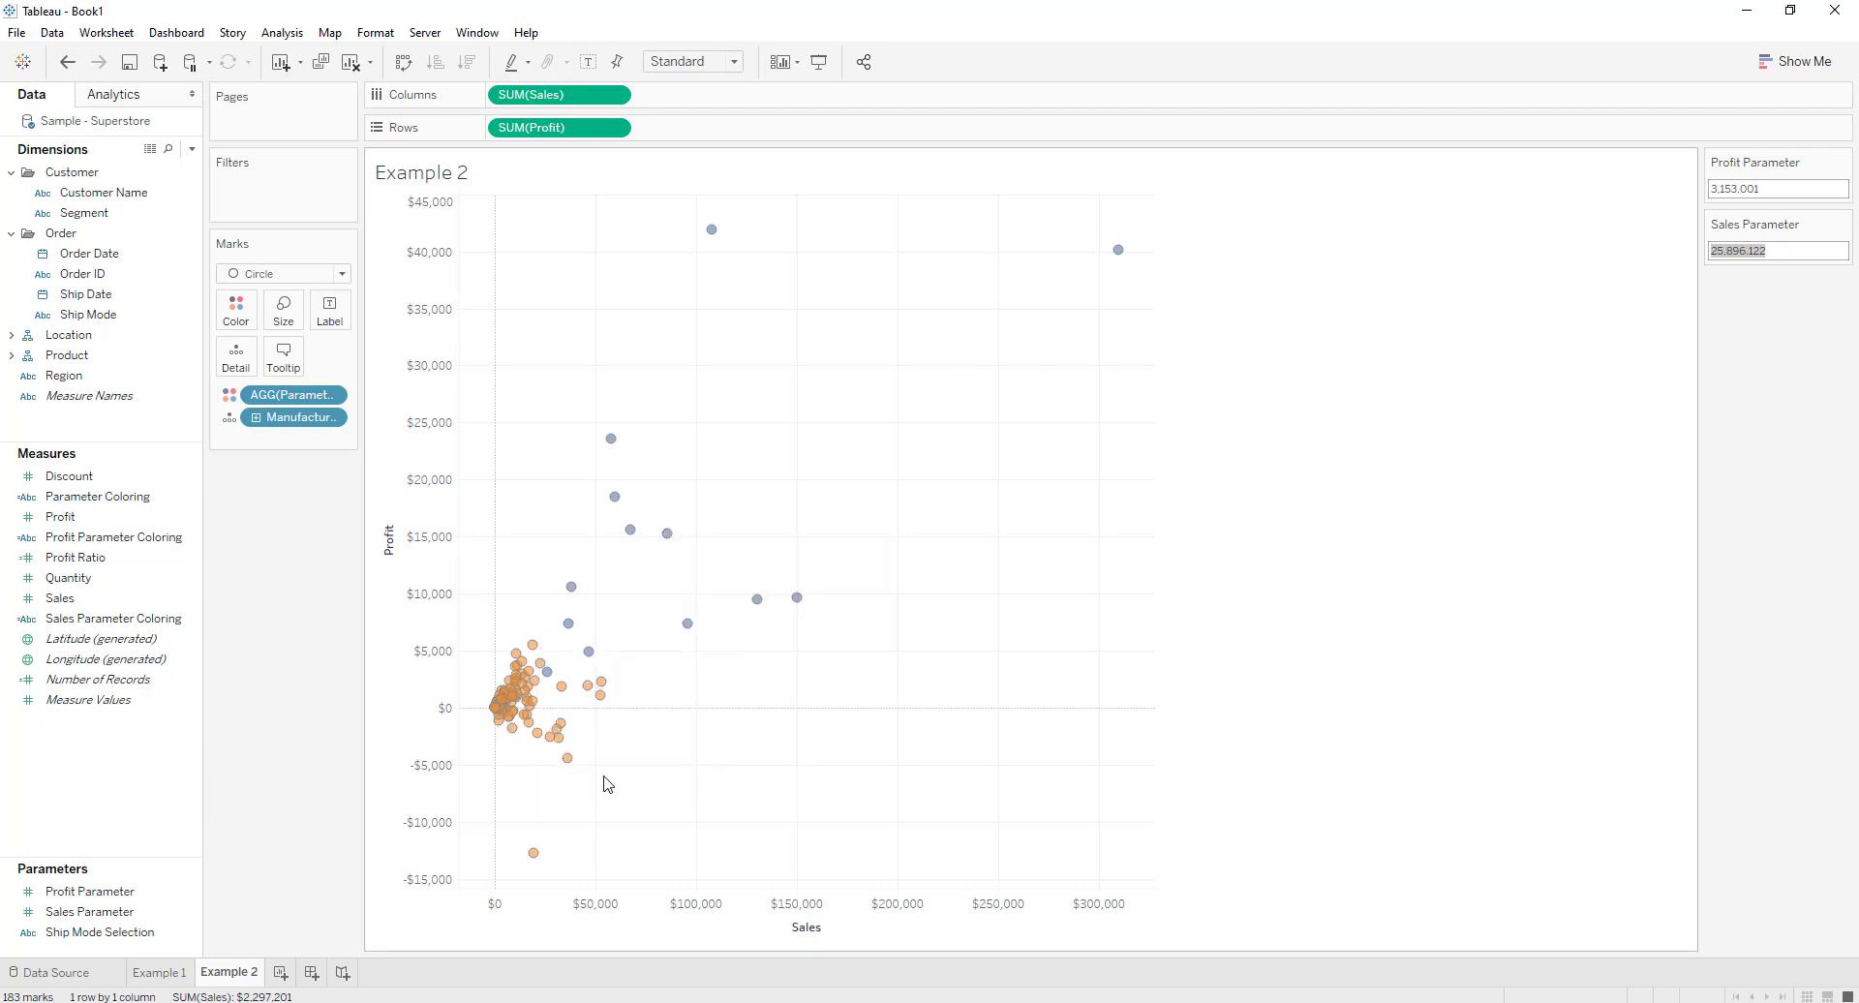
pyautogui.click(753, 680)
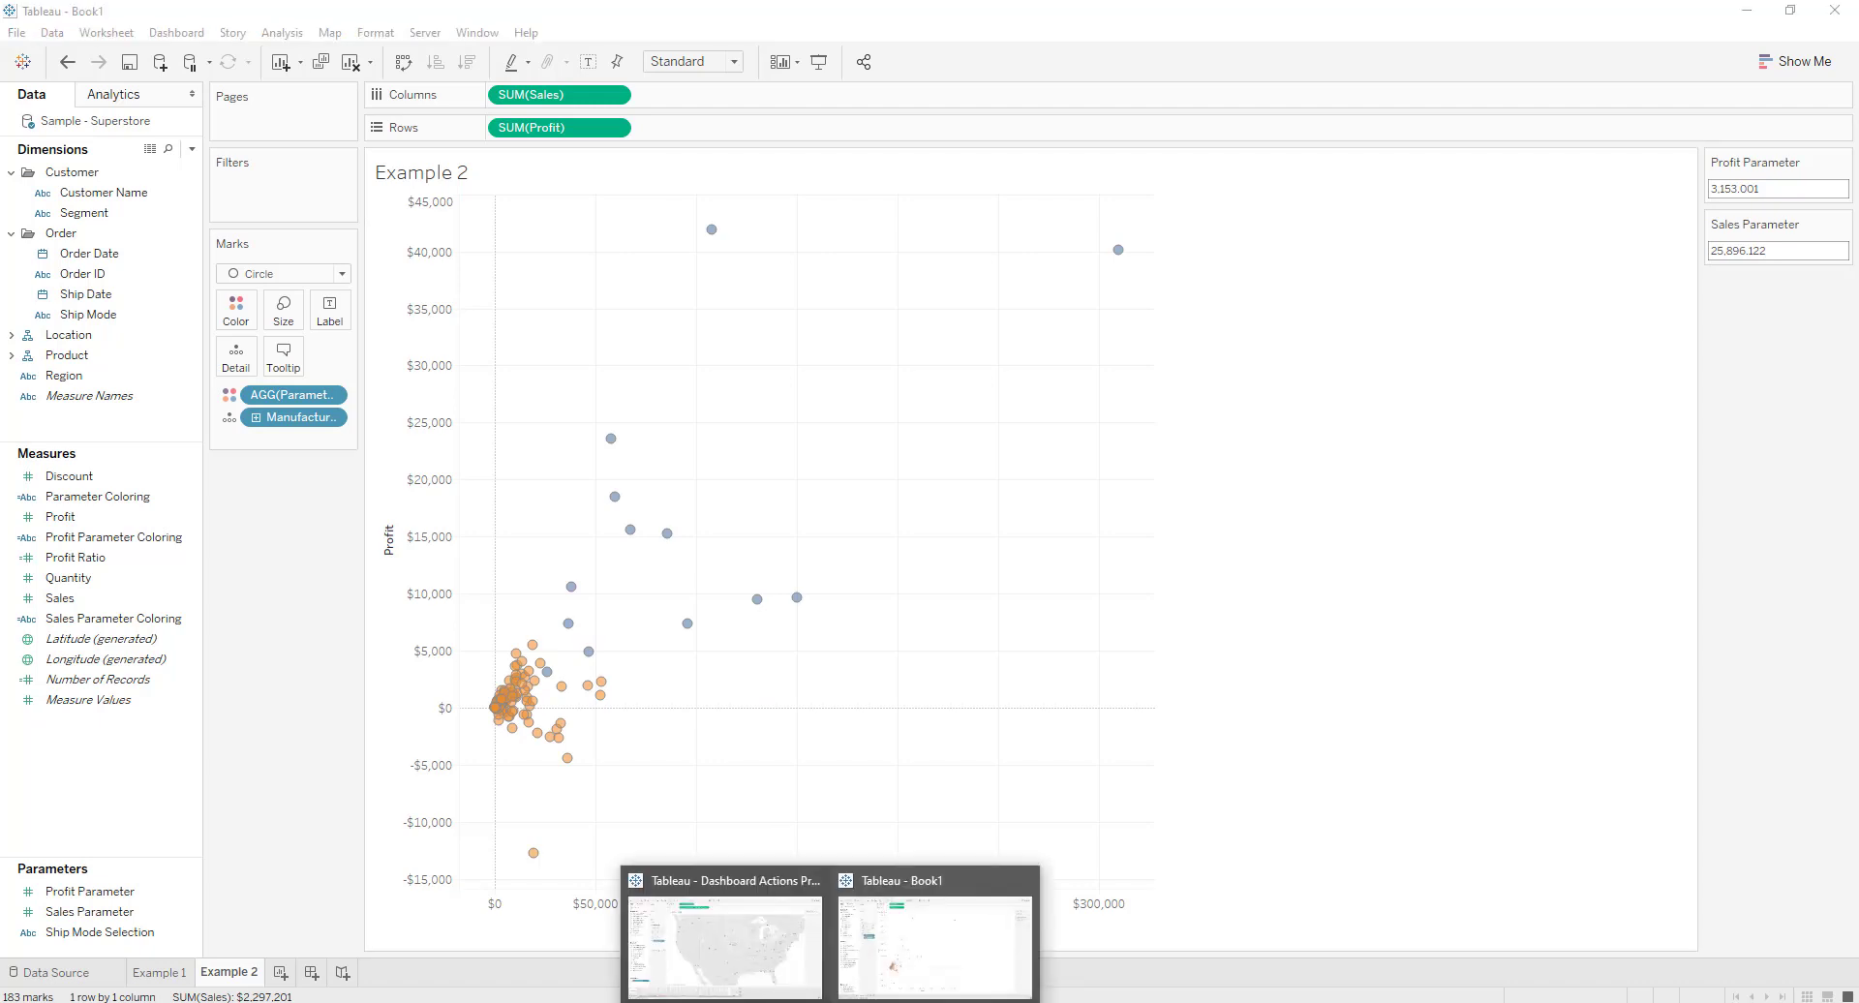
# Switch to the Dashboard Actions Practice Workbook 2019_2 and show the routes of airports CNY, JAX and SFO in turn on the Air Routes Map
pyautogui.click(786, 949)
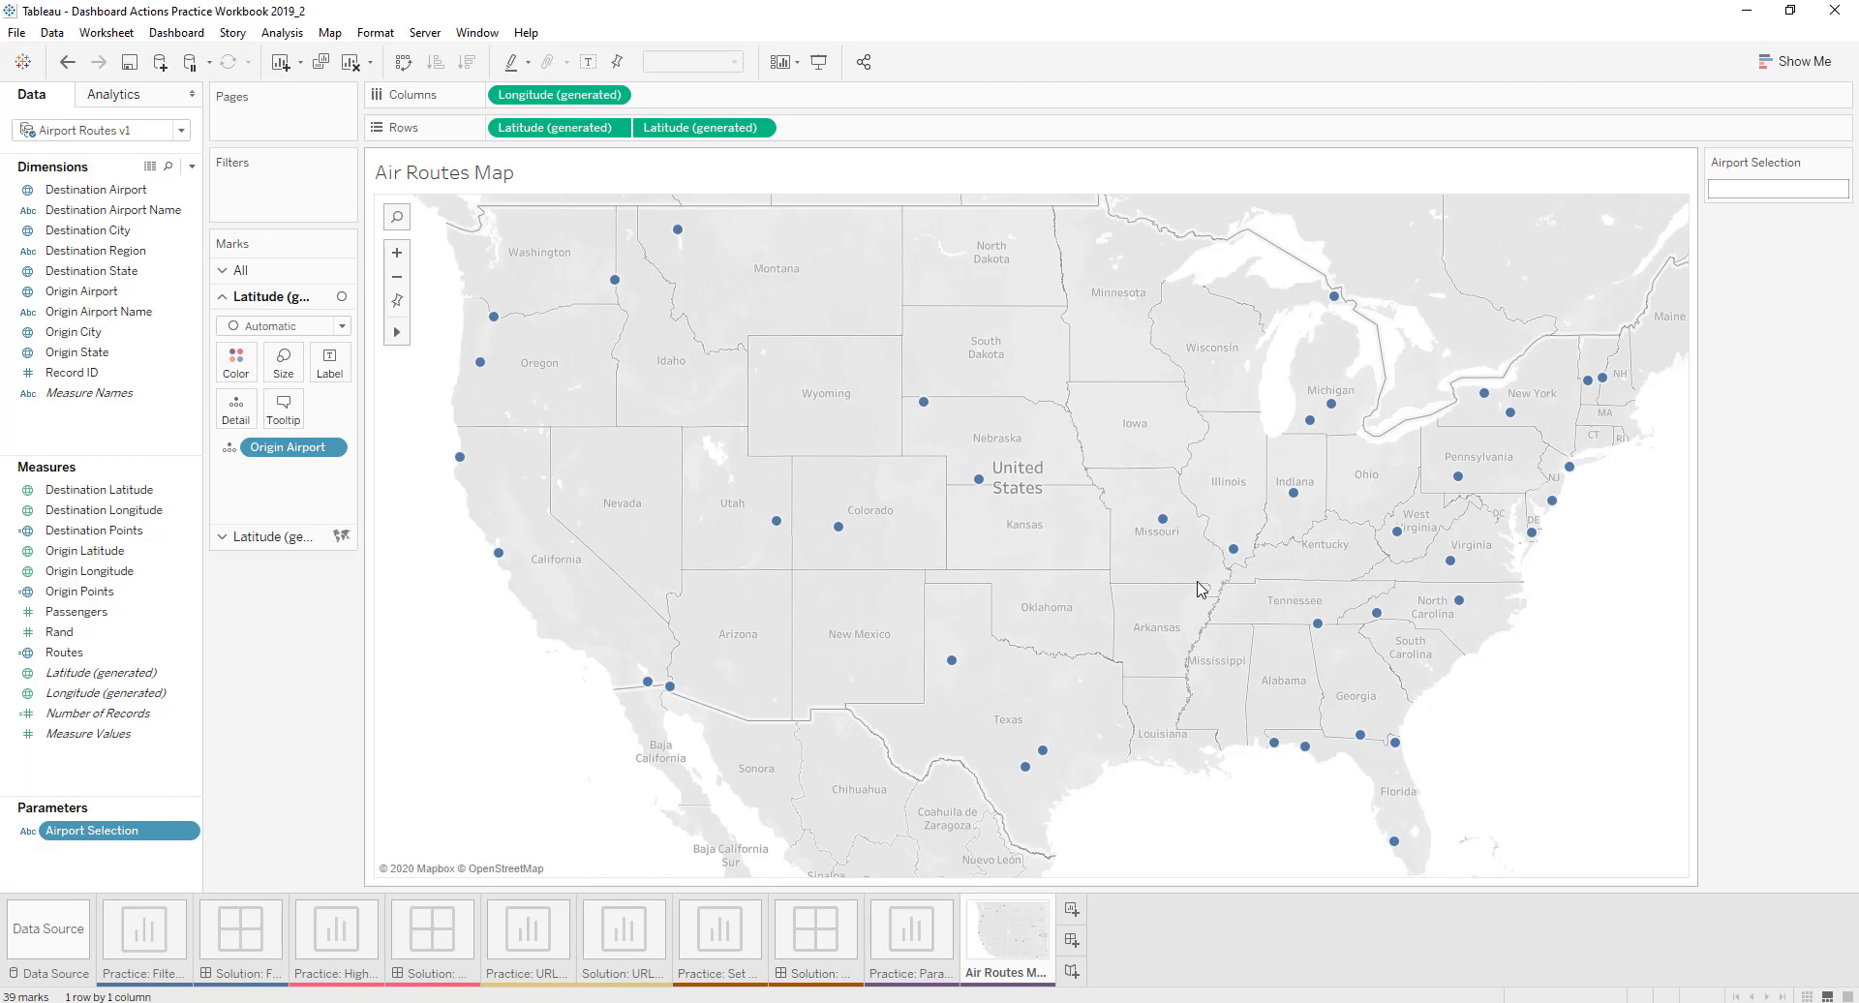
pyautogui.moveTo(920, 405)
pyautogui.moveTo(777, 523)
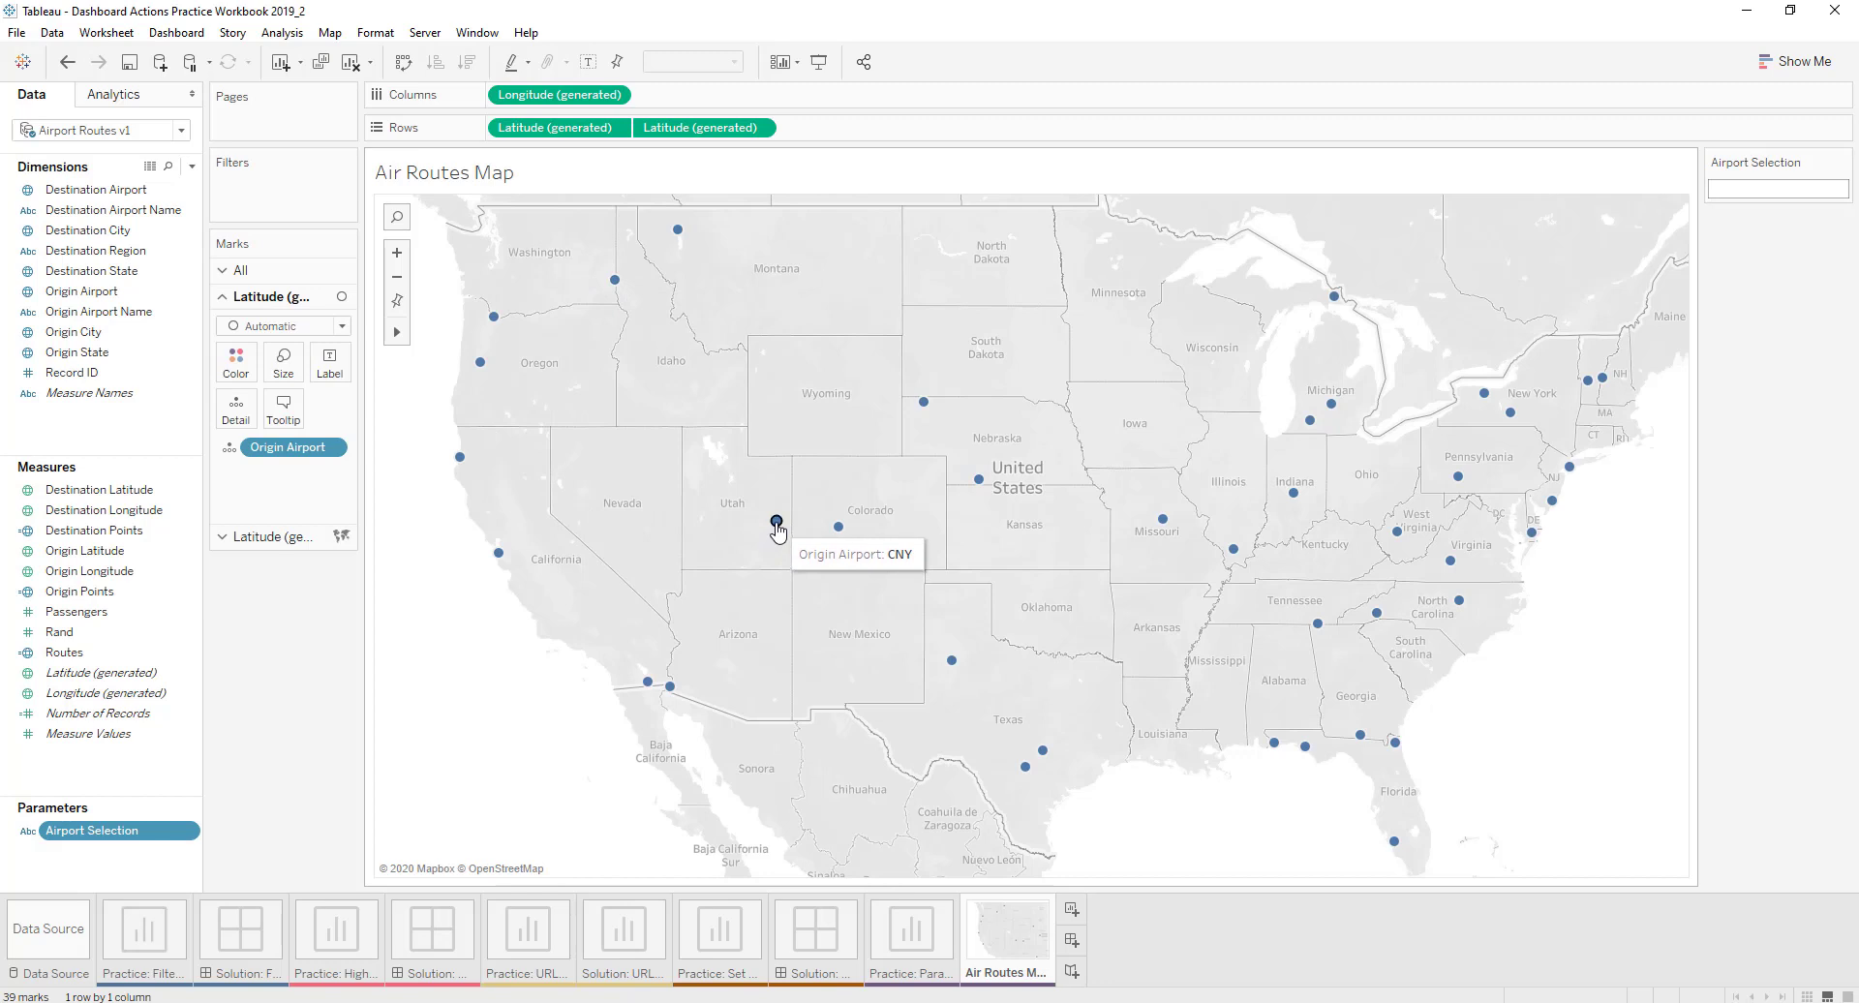
pyautogui.click(777, 523)
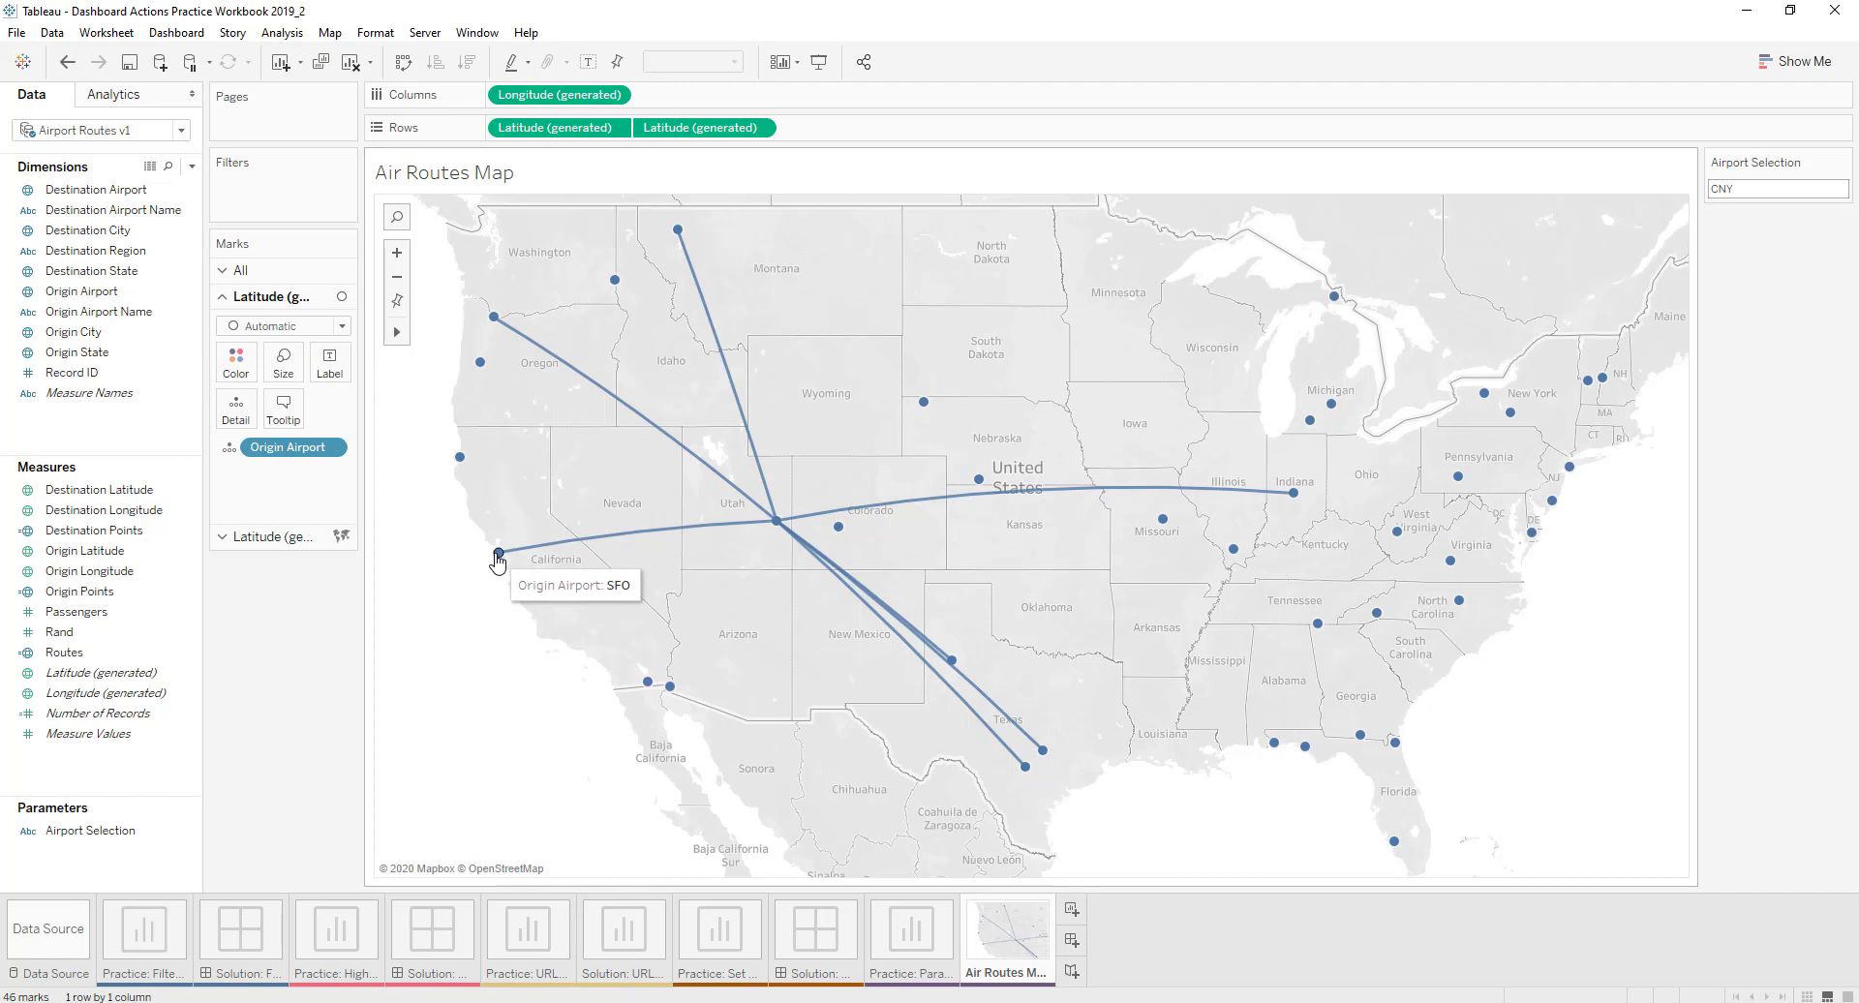
pyautogui.click(1395, 745)
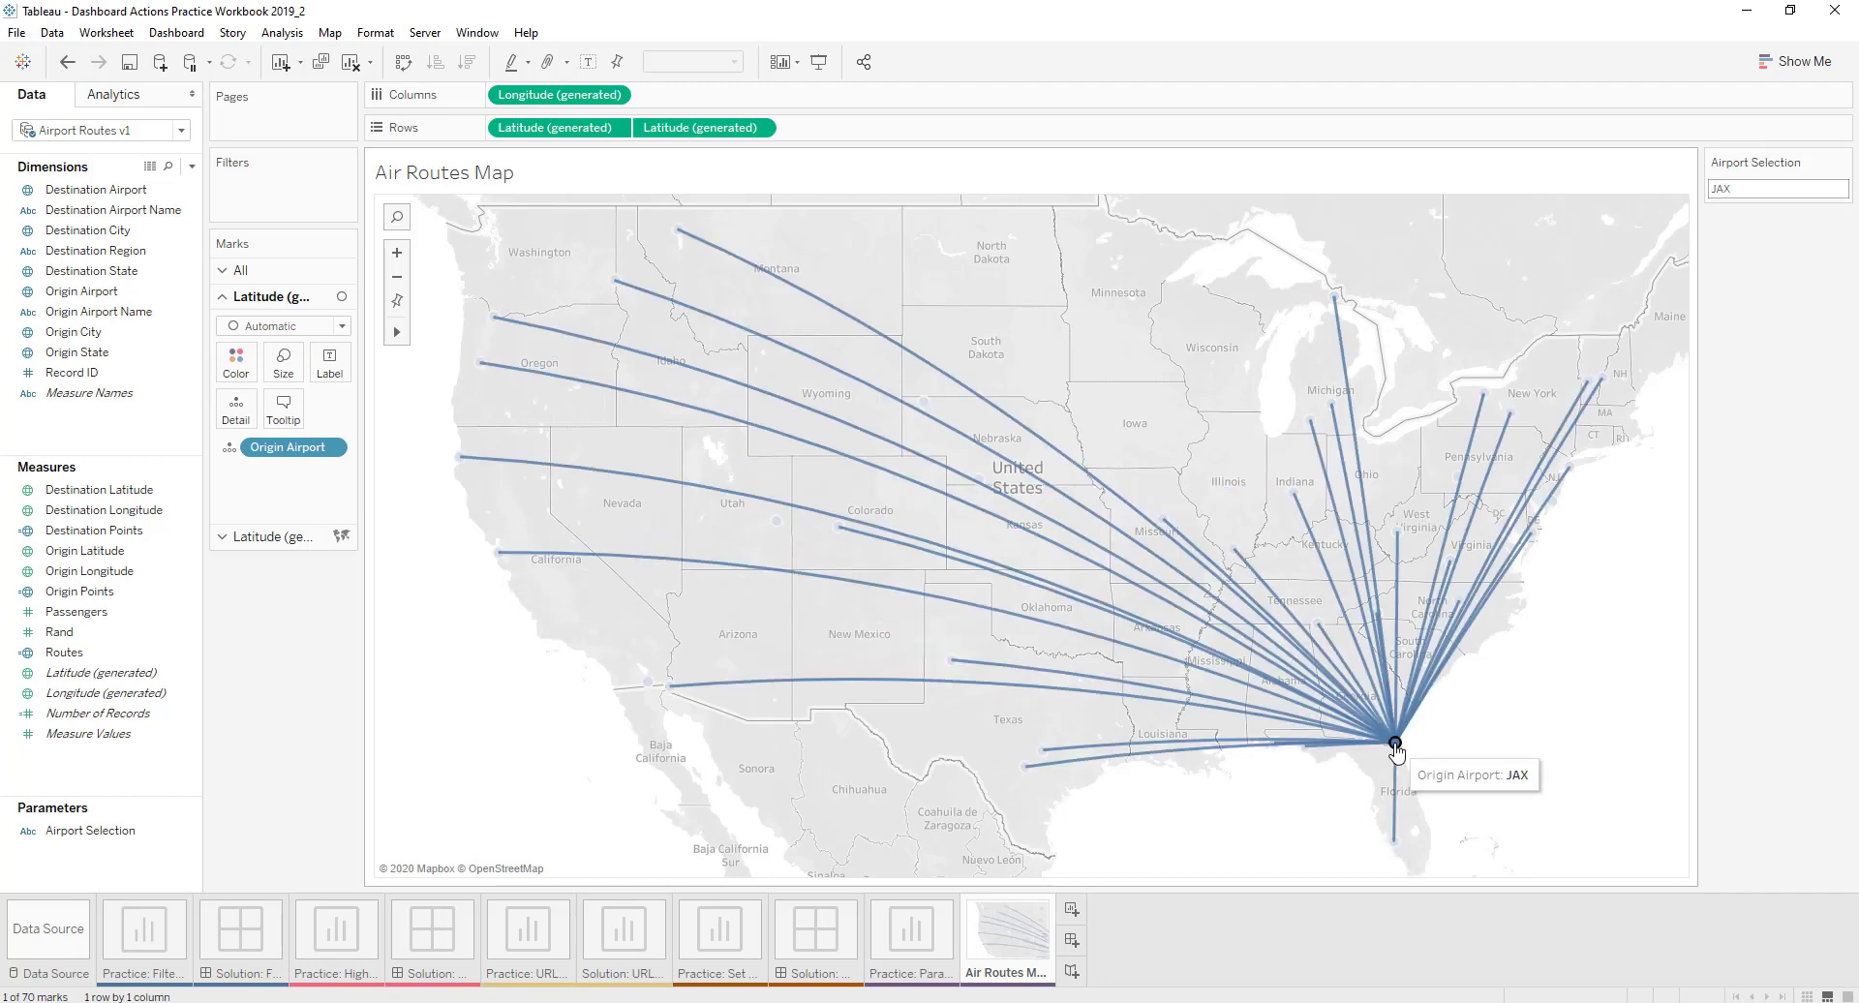
pyautogui.click(498, 554)
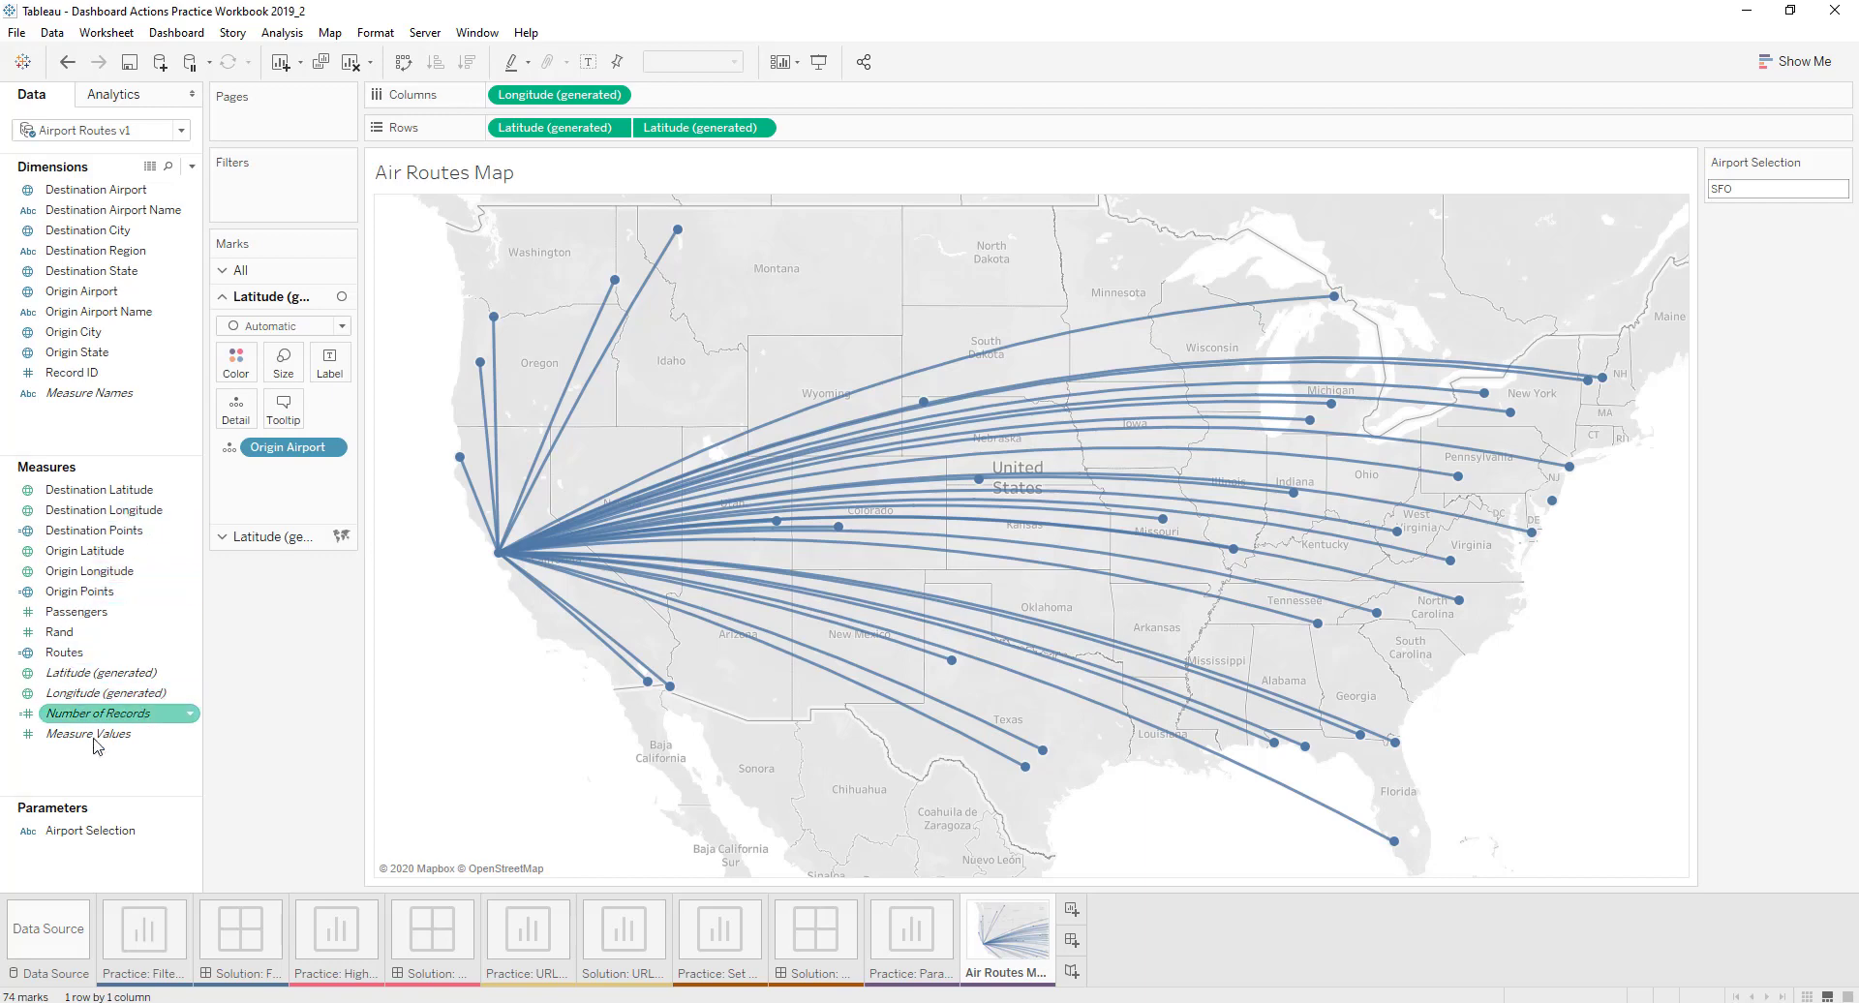
# Review the Show Airline Routes action in the Air Routes Map worksheet's list of actions
pyautogui.click(106, 32)
pyautogui.click(155, 158)
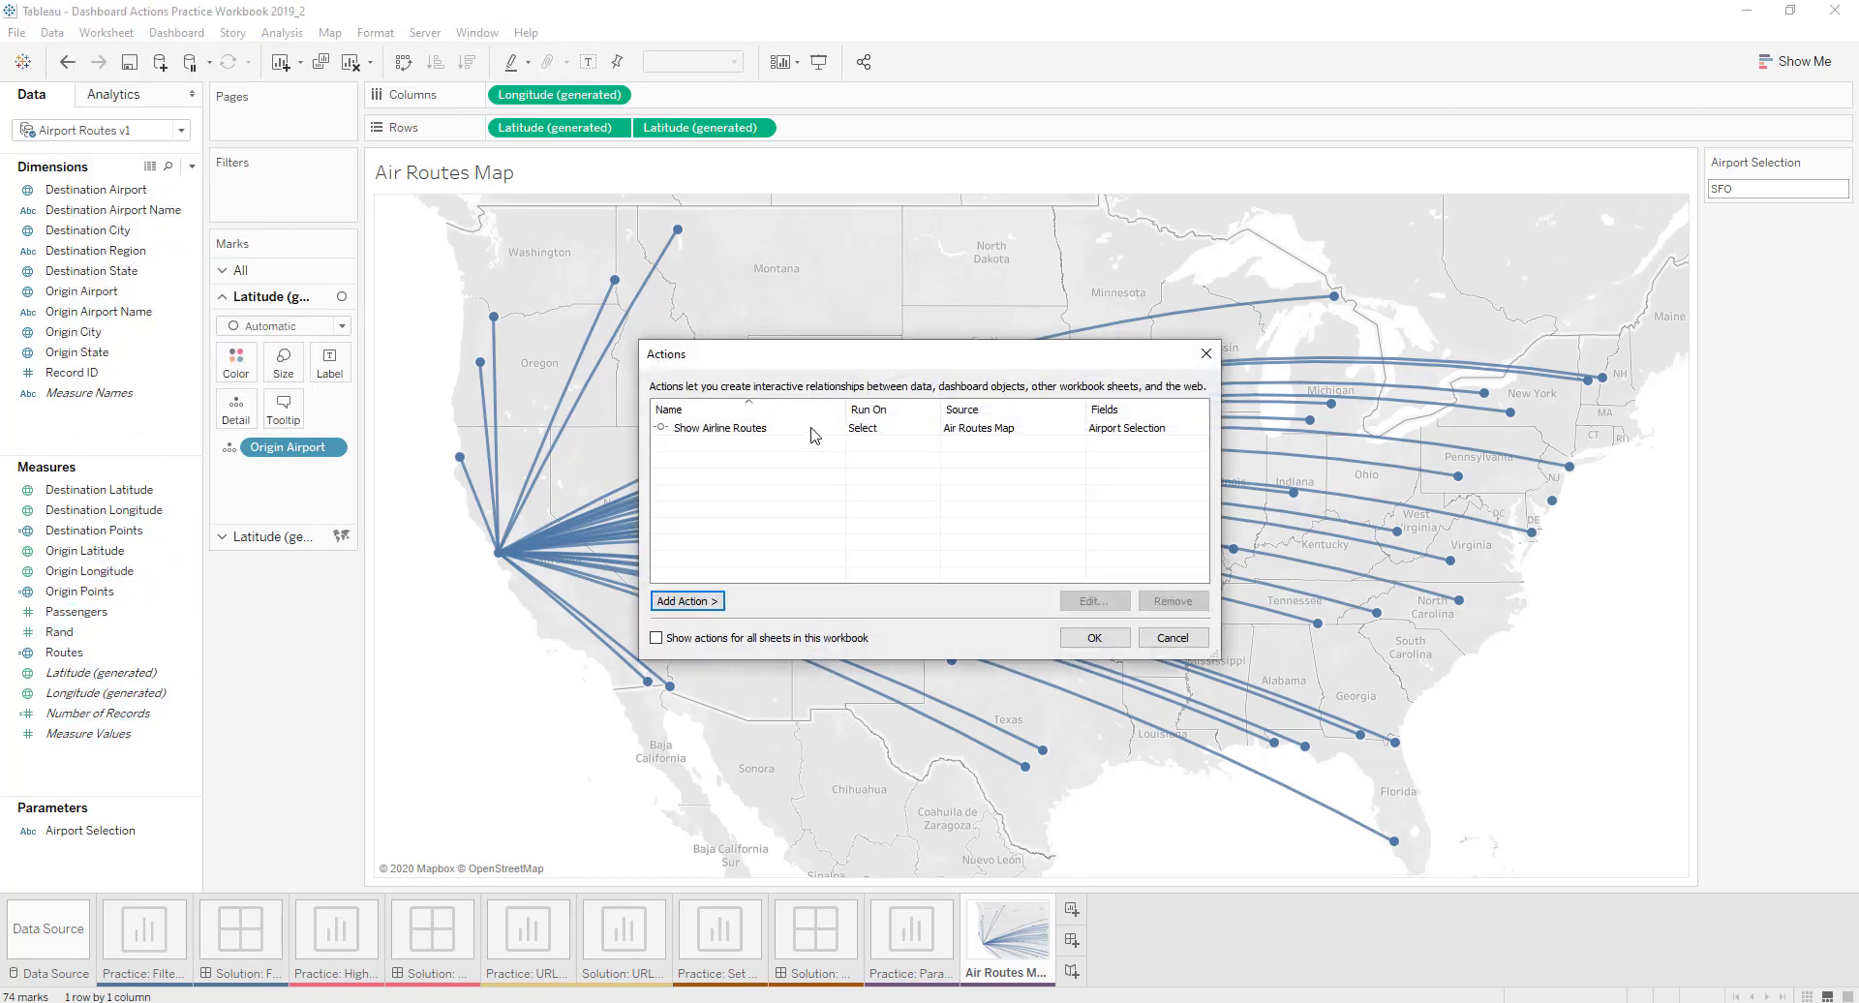
pyautogui.click(787, 428)
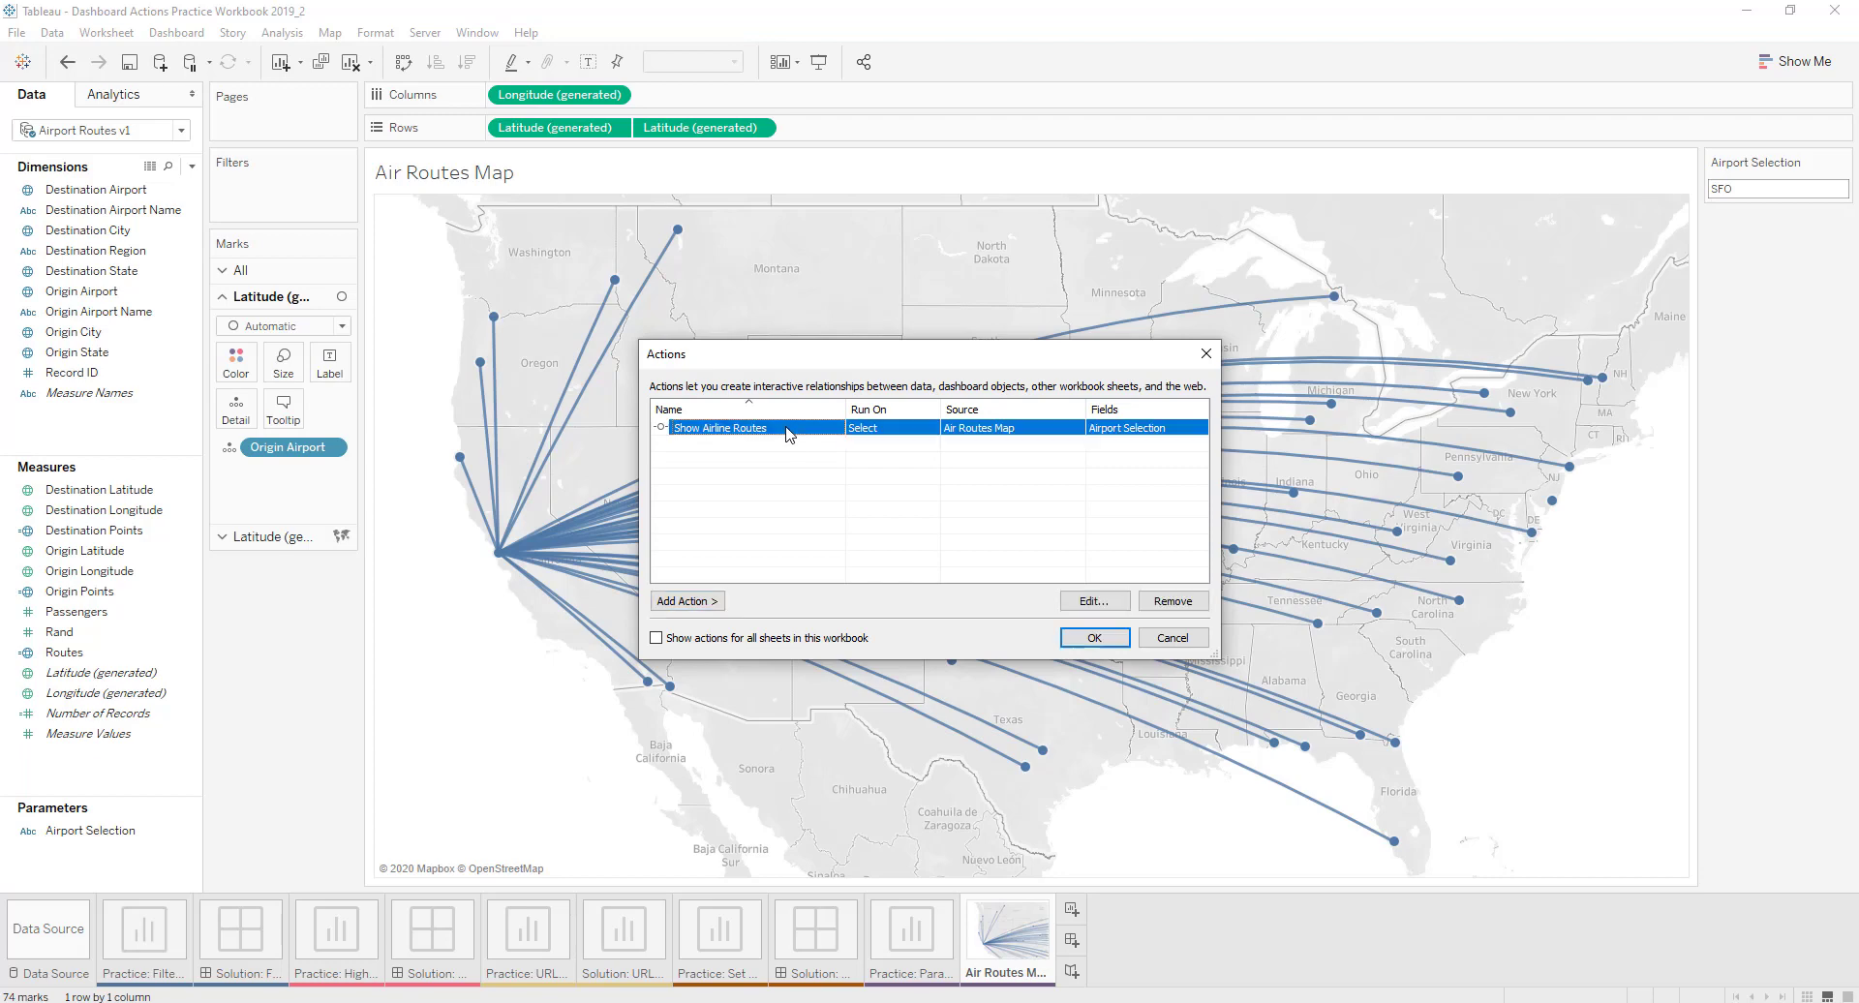
pyautogui.click(1094, 638)
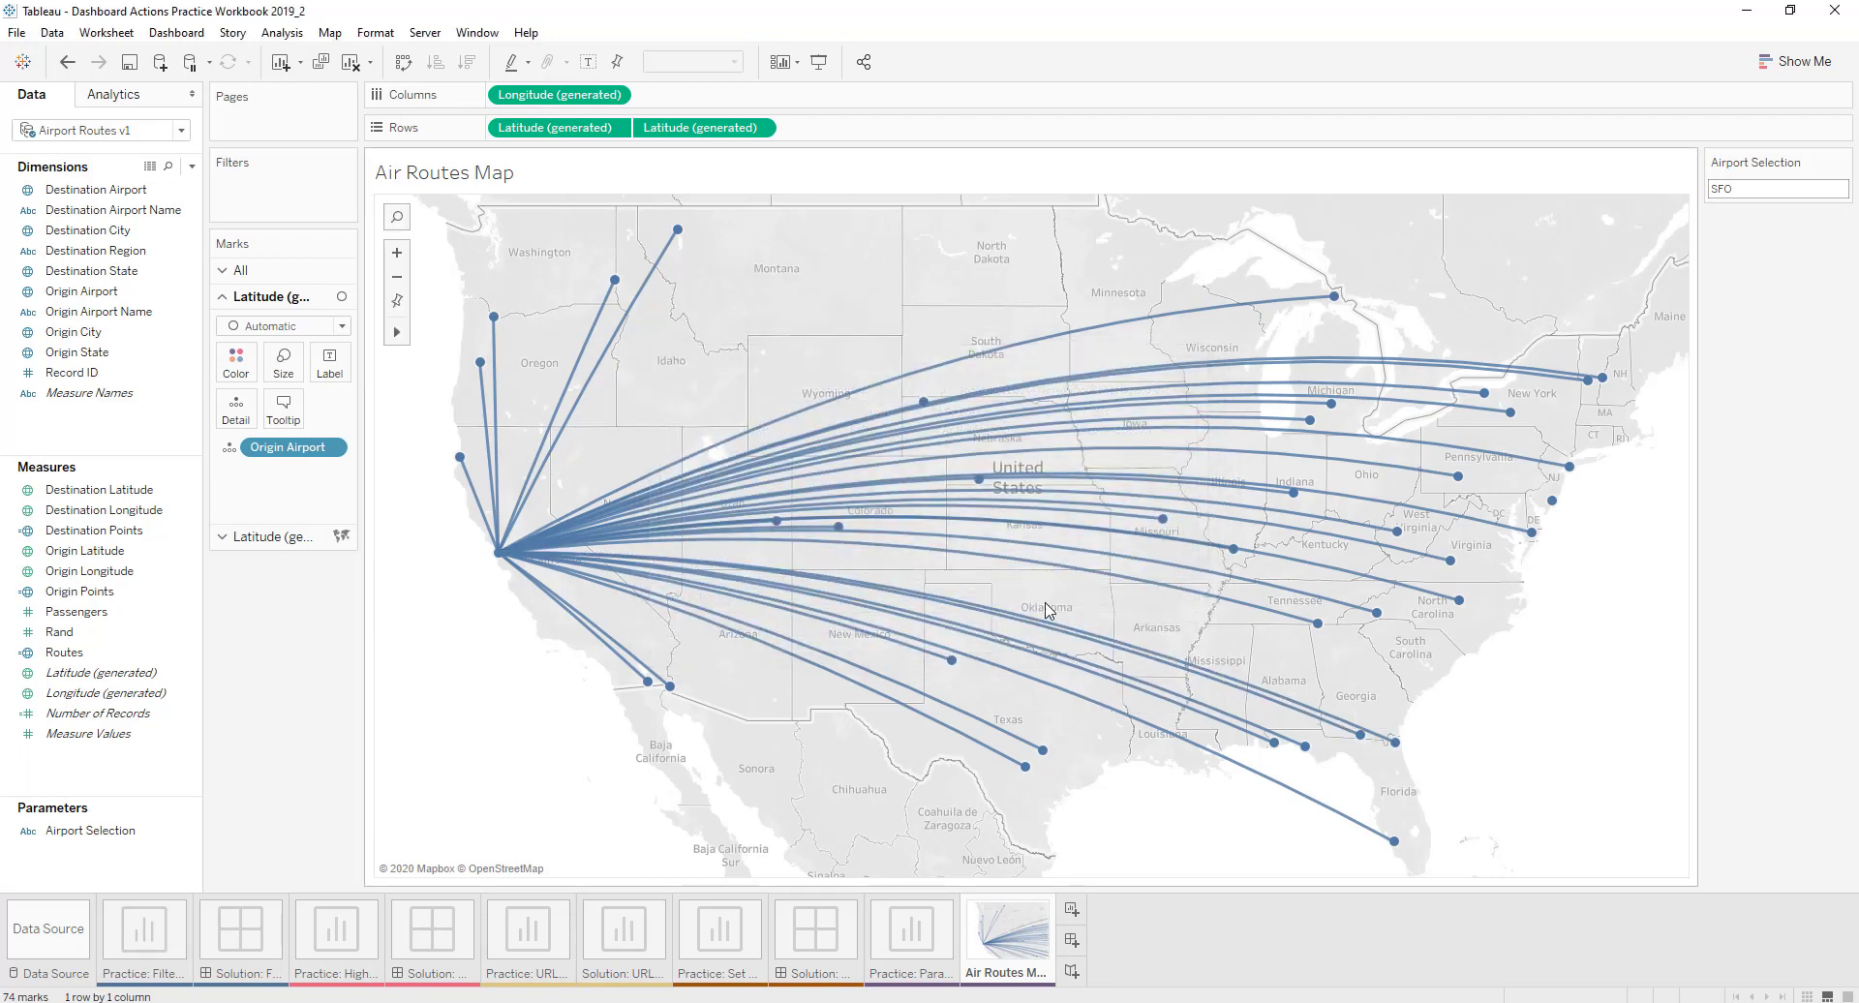